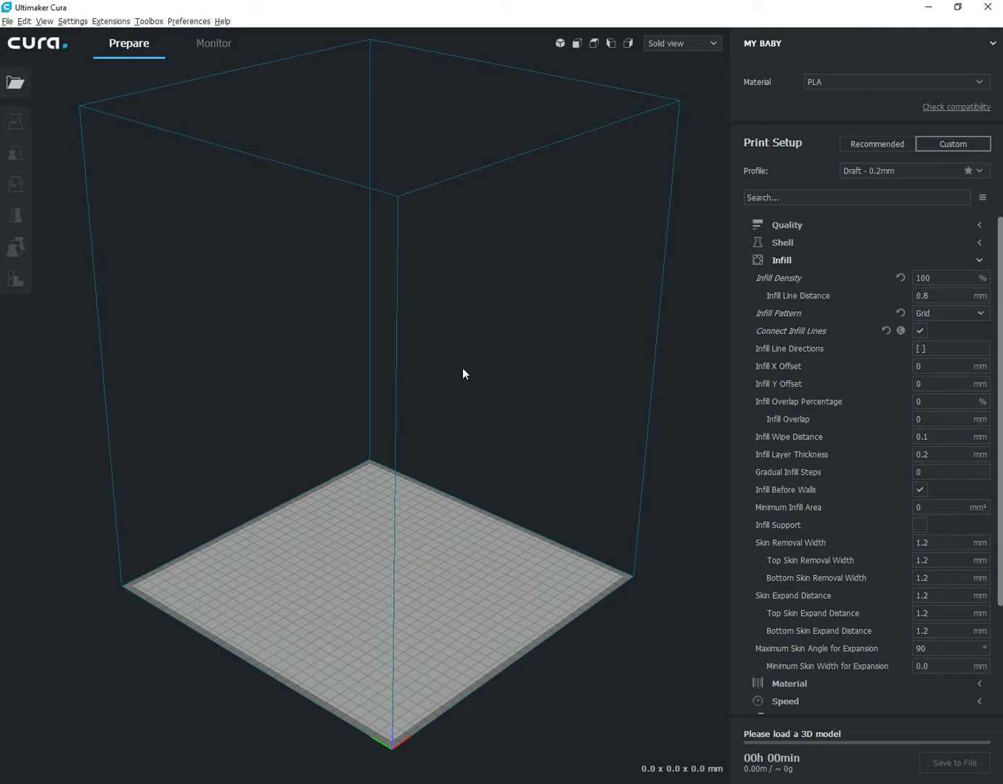
Step: Load the "tooth pick holder" 3D model from the "3d print originals" folder onto the build plate
{"action": "left_click", "coordinate": [7, 21]}
{"action": "left_click", "coordinate": [29, 50]}
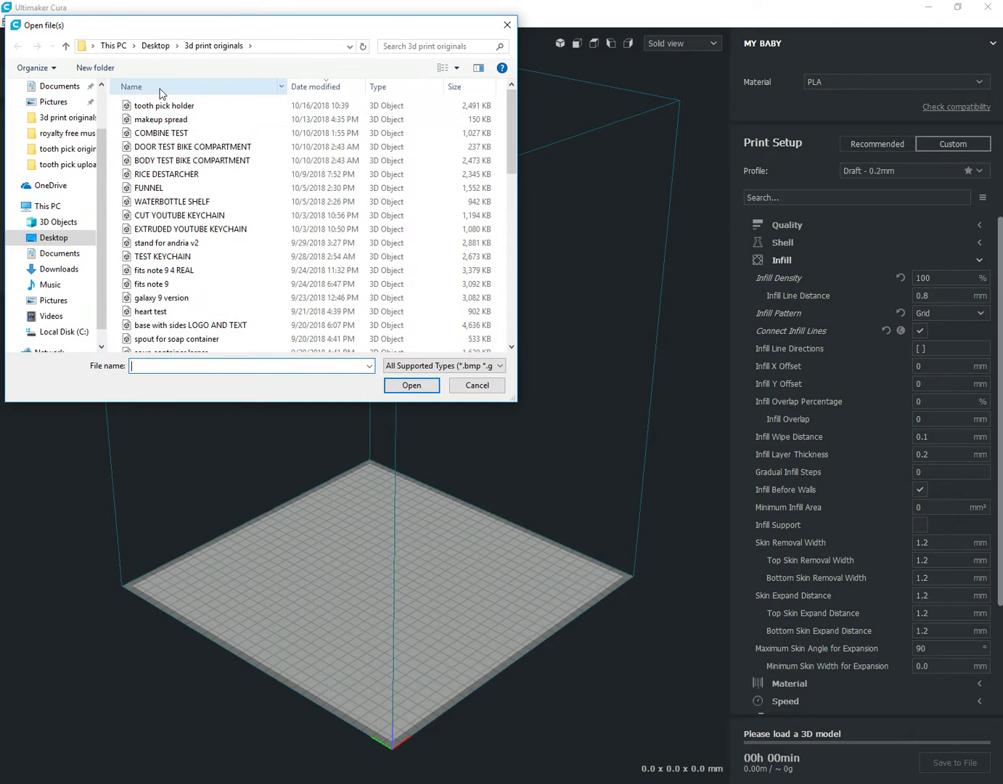
{"action": "left_click", "coordinate": [164, 105]}
{"action": "left_click", "coordinate": [412, 386]}
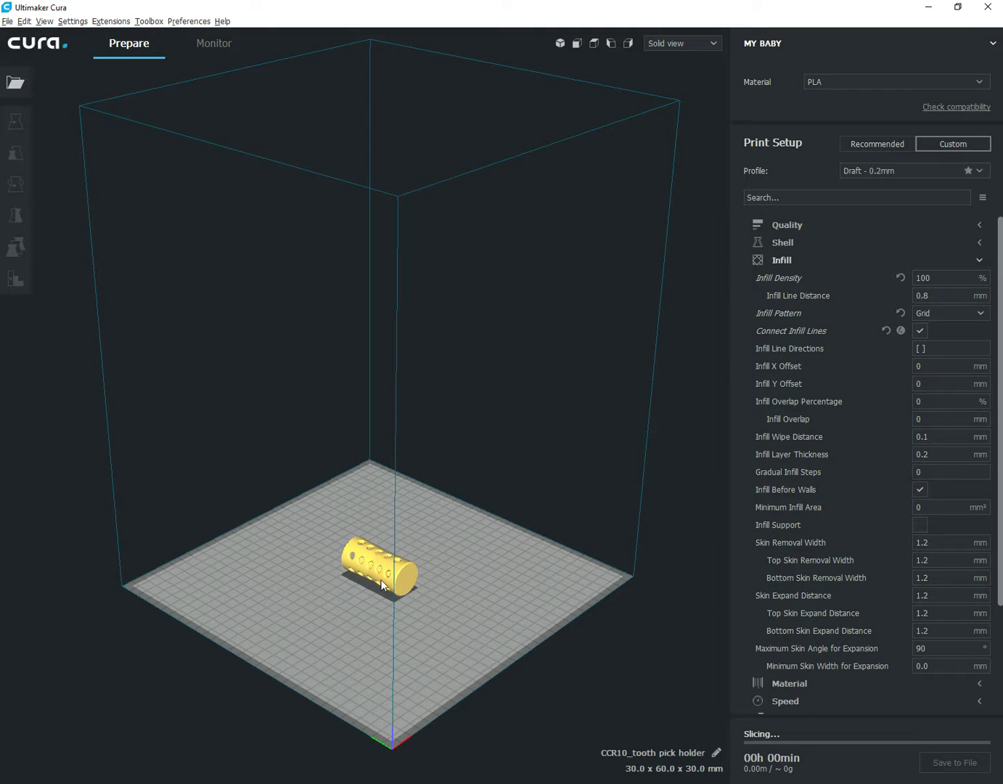
Step: Examine the tooth pick holder from all sides, including its side holes, open end and closed end
{"action": "scroll", "coordinate": [329, 612], "scroll_direction": "up", "scroll_amount": 5}
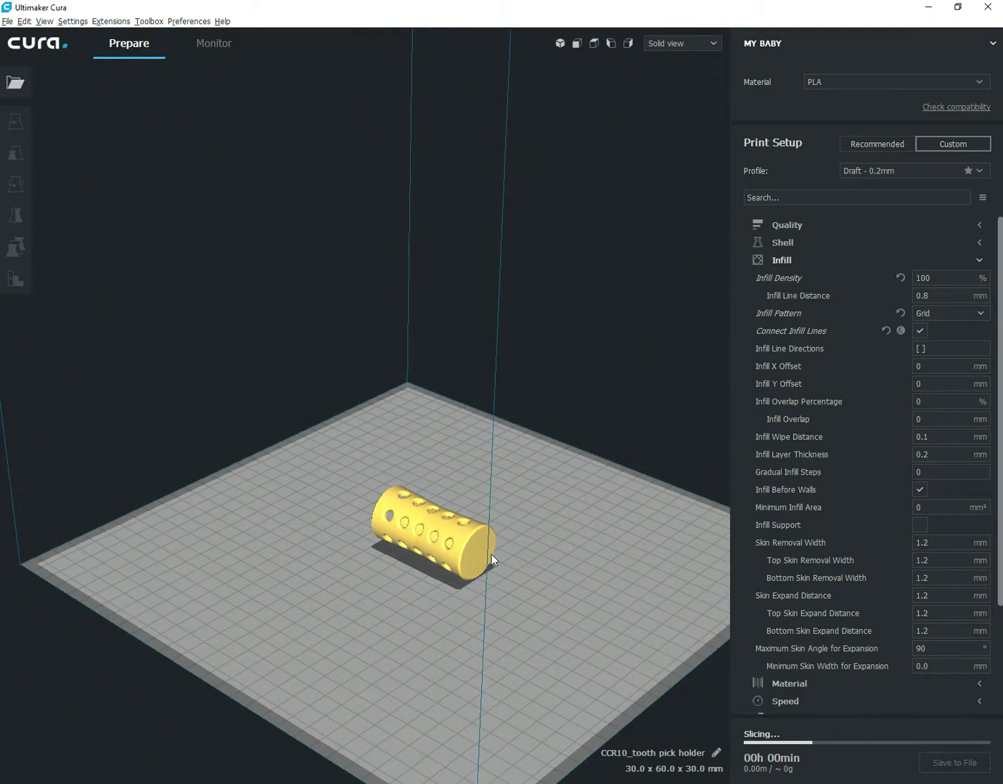
{"action": "right_click_drag", "start_coordinate": [549, 629], "coordinate": [340, 592]}
{"action": "scroll", "coordinate": [341, 574], "scroll_direction": "up", "scroll_amount": 5}
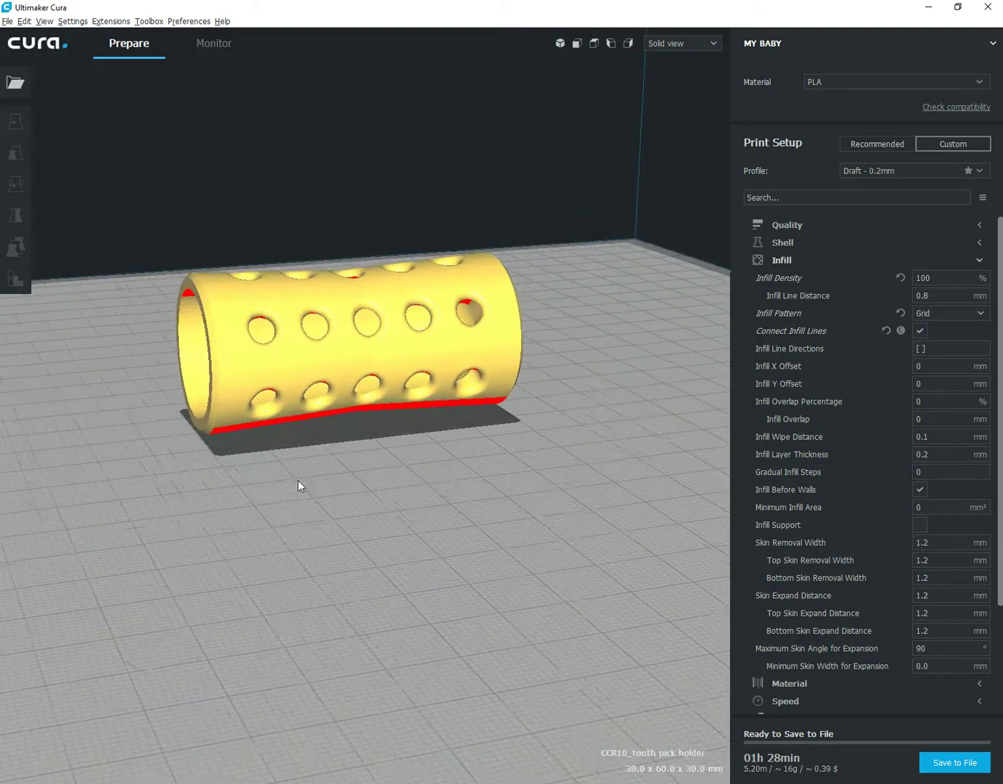
{"action": "right_click_drag", "start_coordinate": [298, 480], "coordinate": [392, 413]}
{"action": "scroll", "coordinate": [392, 413], "scroll_direction": "down", "scroll_amount": 5}
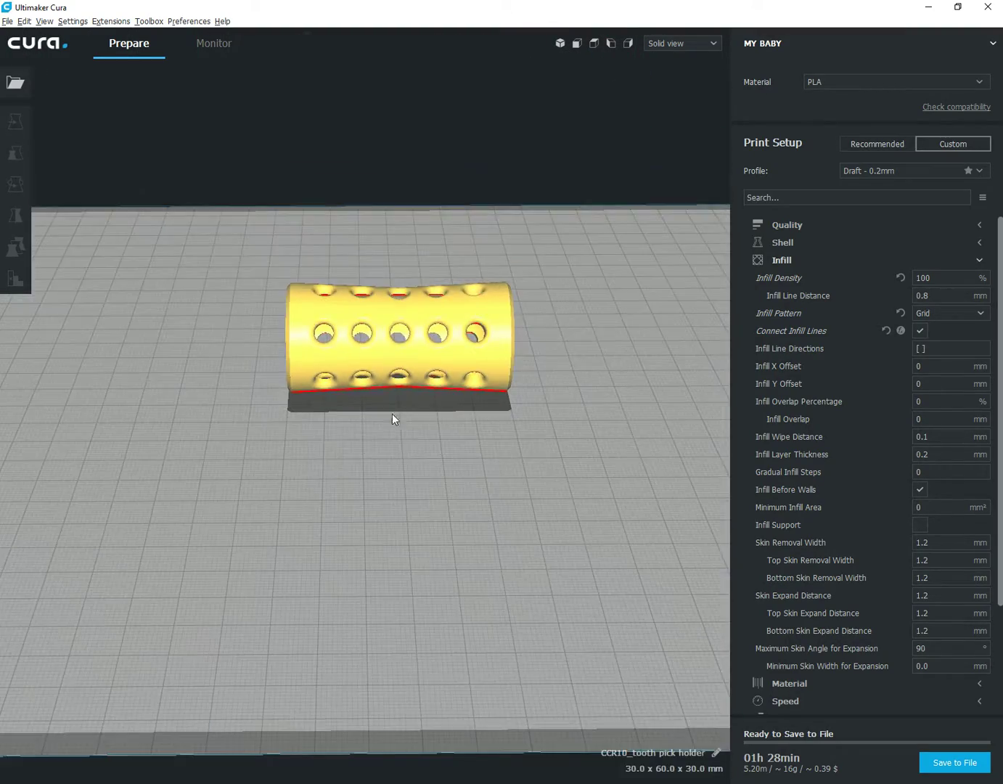
{"action": "right_click_drag", "start_coordinate": [354, 463], "coordinate": [322, 427]}
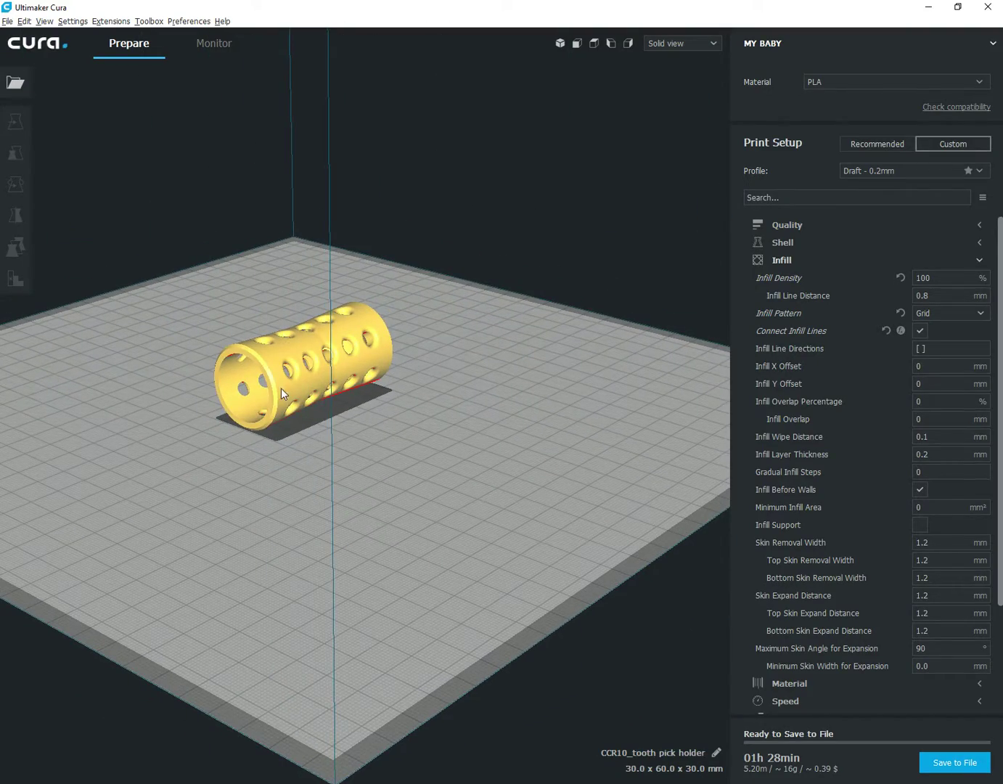
{"action": "left_click", "coordinate": [272, 367]}
{"action": "right_click_drag", "start_coordinate": [84, 363], "coordinate": [362, 473]}
{"action": "left_click", "coordinate": [581, 432]}
{"action": "scroll", "coordinate": [310, 435], "scroll_direction": "up", "scroll_amount": 5}
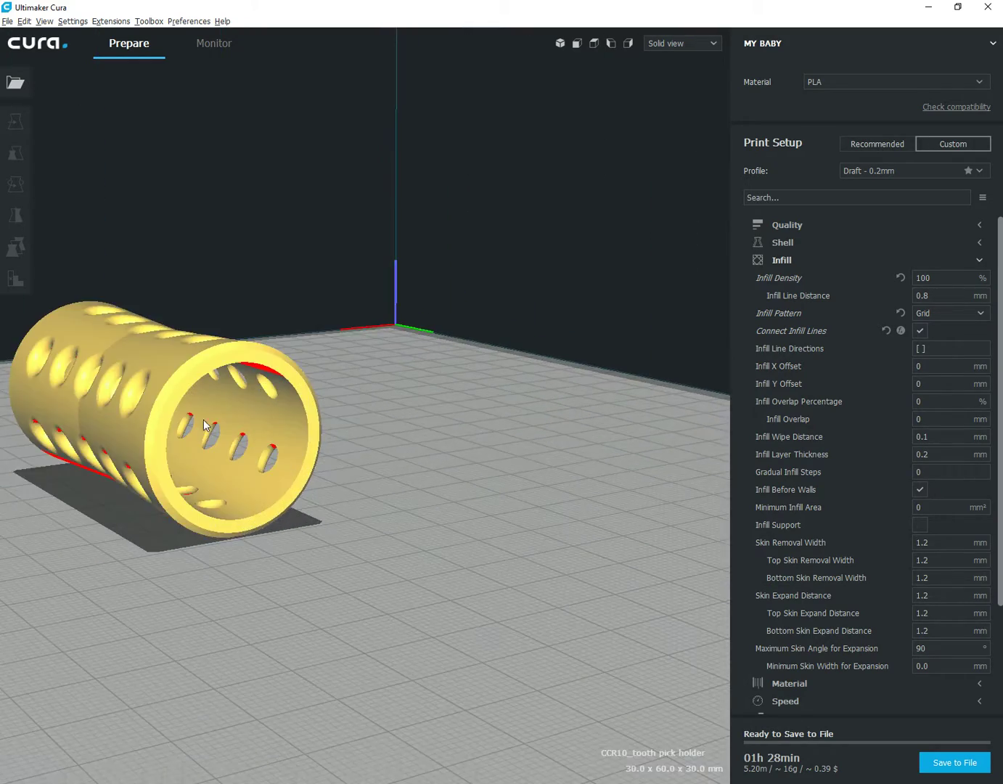
{"action": "right_click_drag", "start_coordinate": [204, 425], "coordinate": [367, 419]}
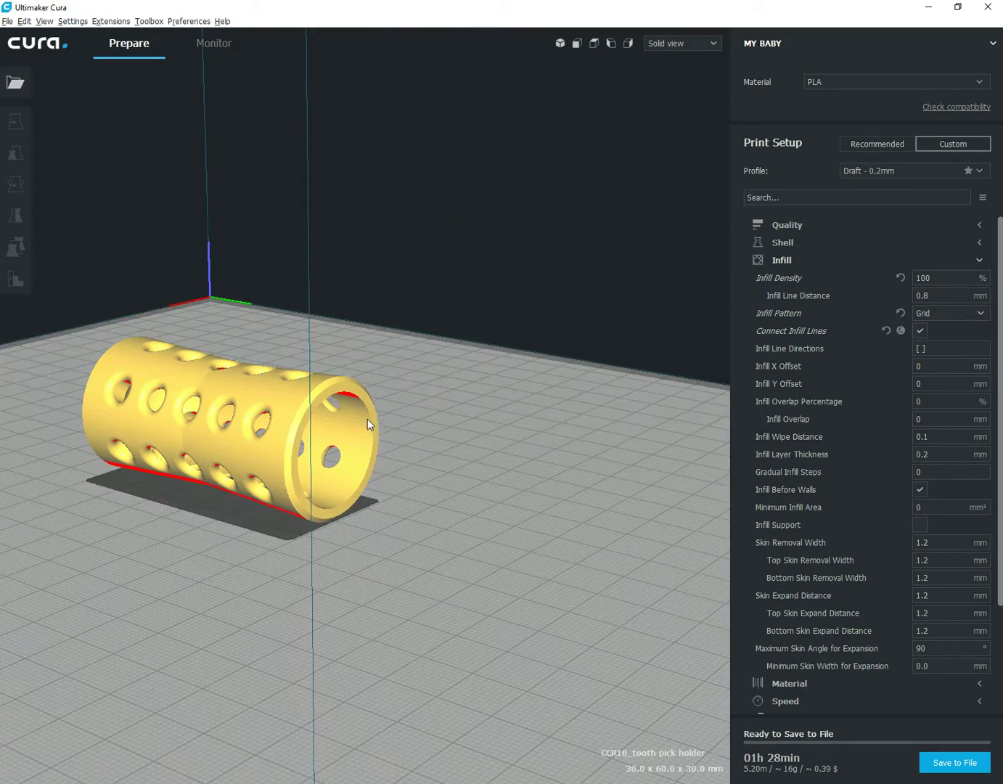
{"action": "scroll", "coordinate": [367, 418], "scroll_direction": "up", "scroll_amount": 2}
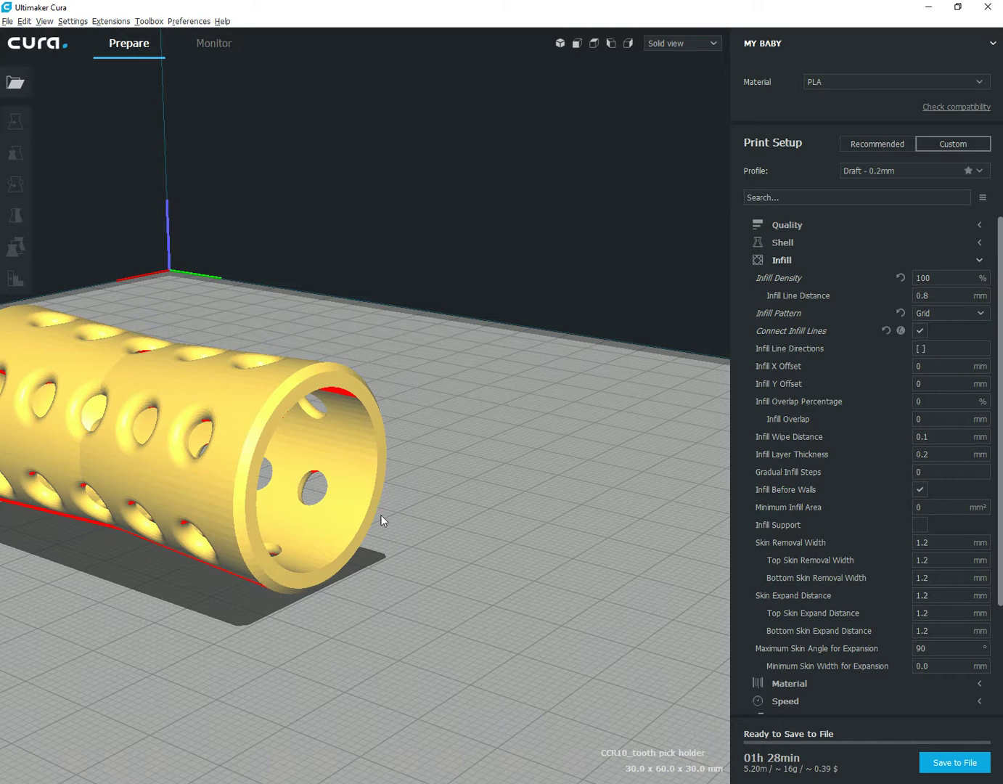
{"action": "scroll", "coordinate": [232, 514], "scroll_direction": "down", "scroll_amount": 1}
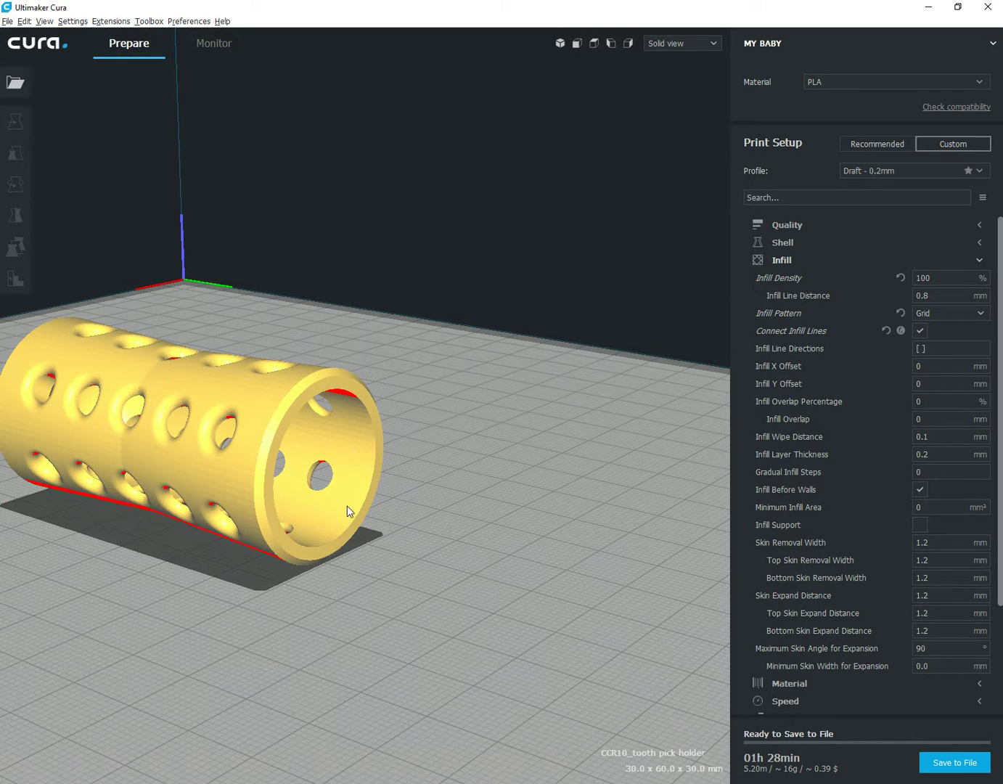
{"action": "right_click_drag", "start_coordinate": [266, 565], "coordinate": [185, 549]}
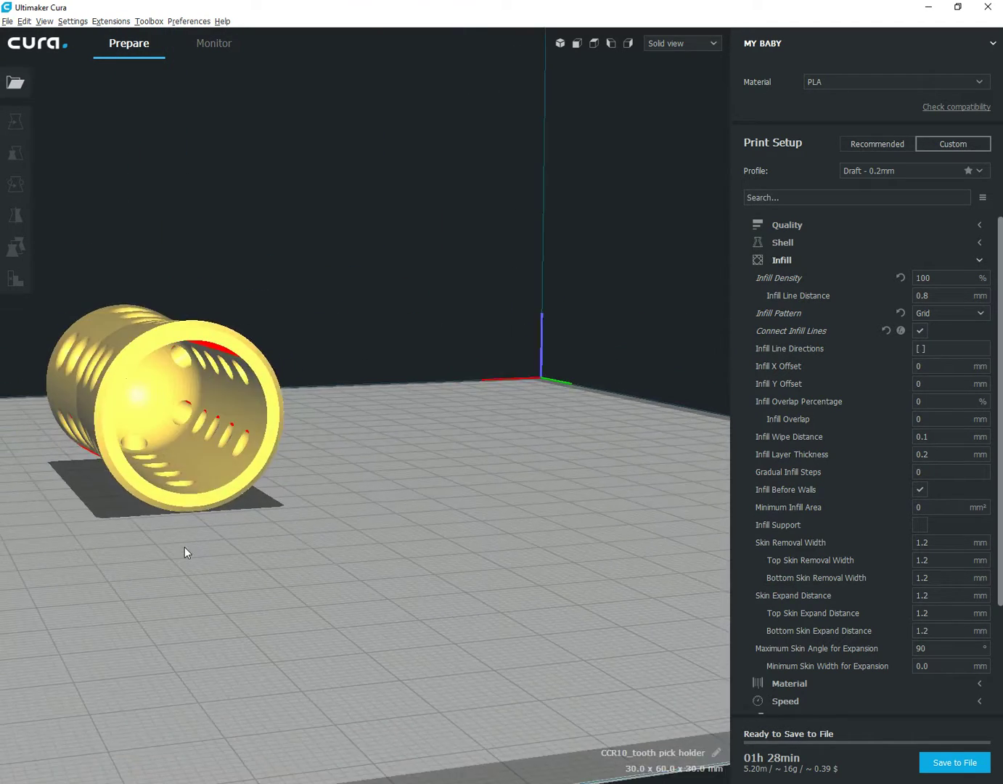
{"action": "right_click_drag", "start_coordinate": [136, 403], "coordinate": [477, 553]}
{"action": "scroll", "coordinate": [404, 625], "scroll_direction": "up", "scroll_amount": 3}
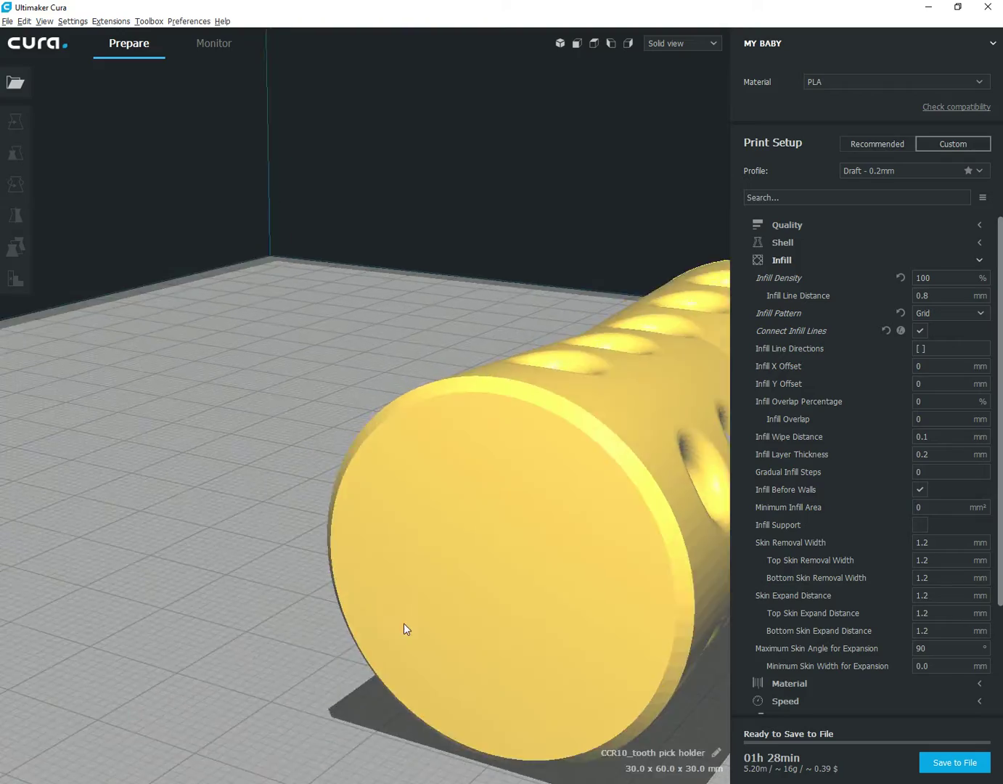
{"action": "scroll", "coordinate": [403, 626], "scroll_direction": "down", "scroll_amount": 6}
{"action": "right_click_drag", "start_coordinate": [387, 627], "coordinate": [323, 574]}
Step: Select the tooth pick holder and use the Rotate tool to raise it from lying on its side, closed end down
{"action": "left_click", "coordinate": [343, 428]}
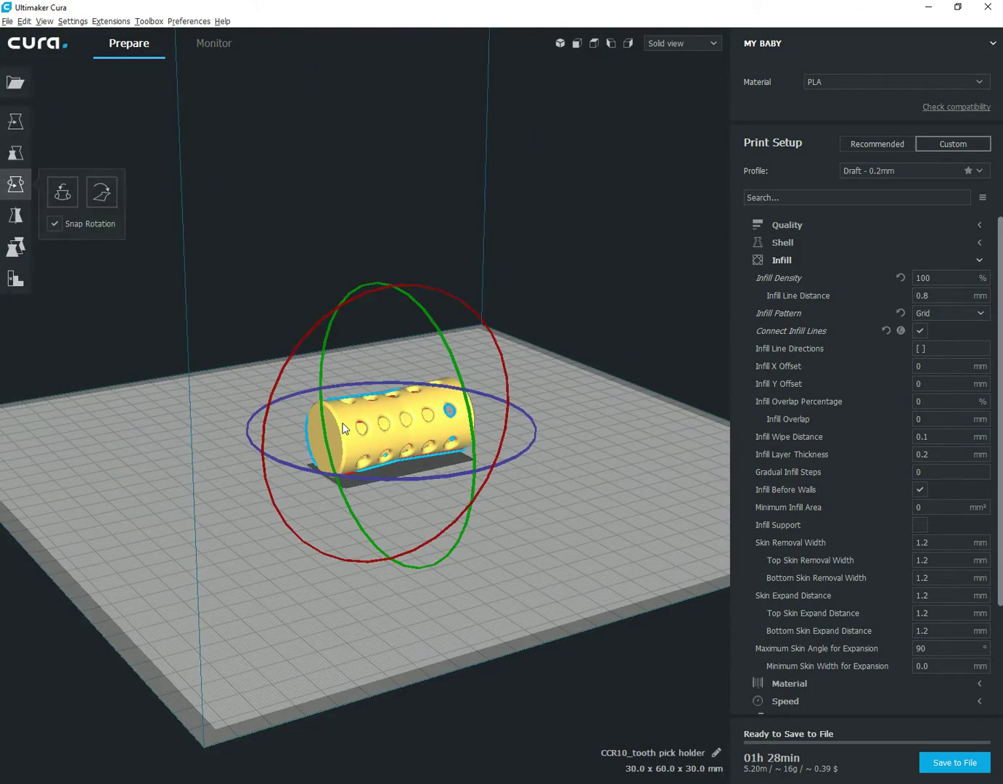
{"action": "right_click_drag", "start_coordinate": [344, 428], "coordinate": [530, 488]}
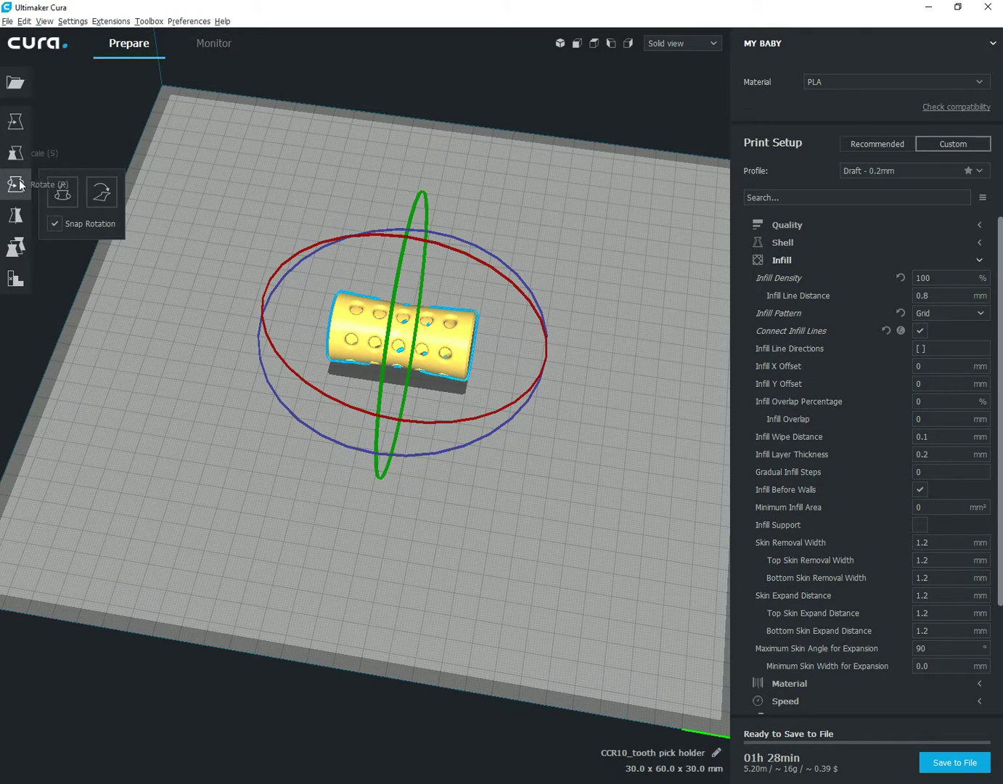
{"action": "left_click", "coordinate": [15, 122]}
{"action": "left_click", "coordinate": [15, 185]}
{"action": "right_click_drag", "start_coordinate": [552, 475], "coordinate": [541, 442]}
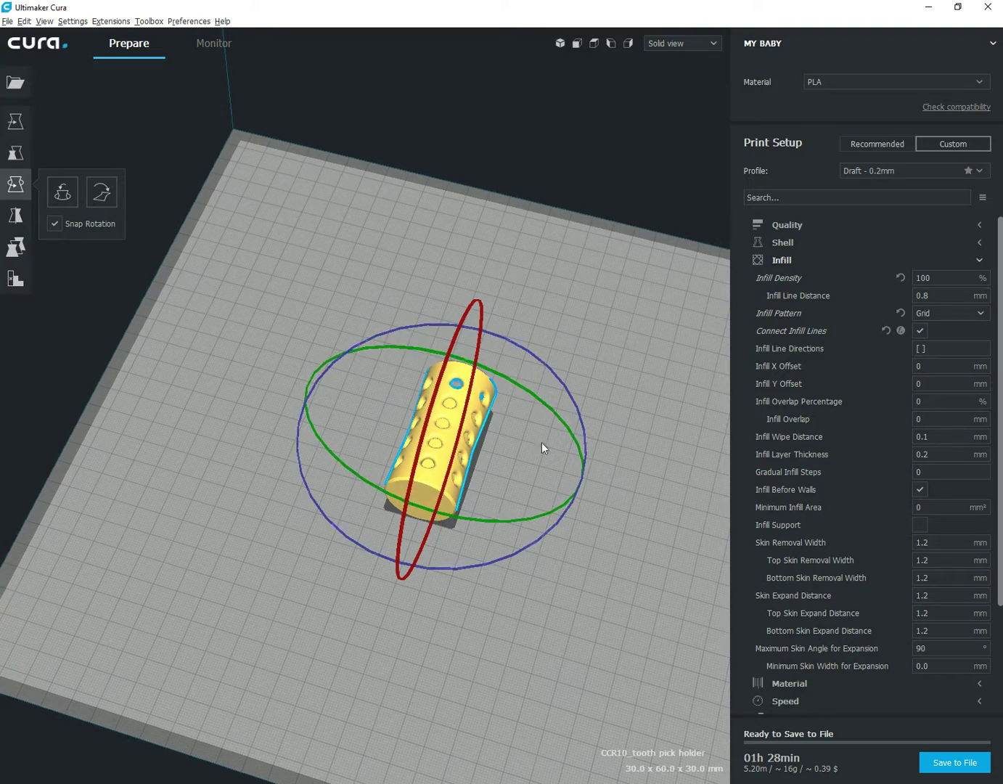
{"action": "right_click_drag", "start_coordinate": [354, 482], "coordinate": [231, 467]}
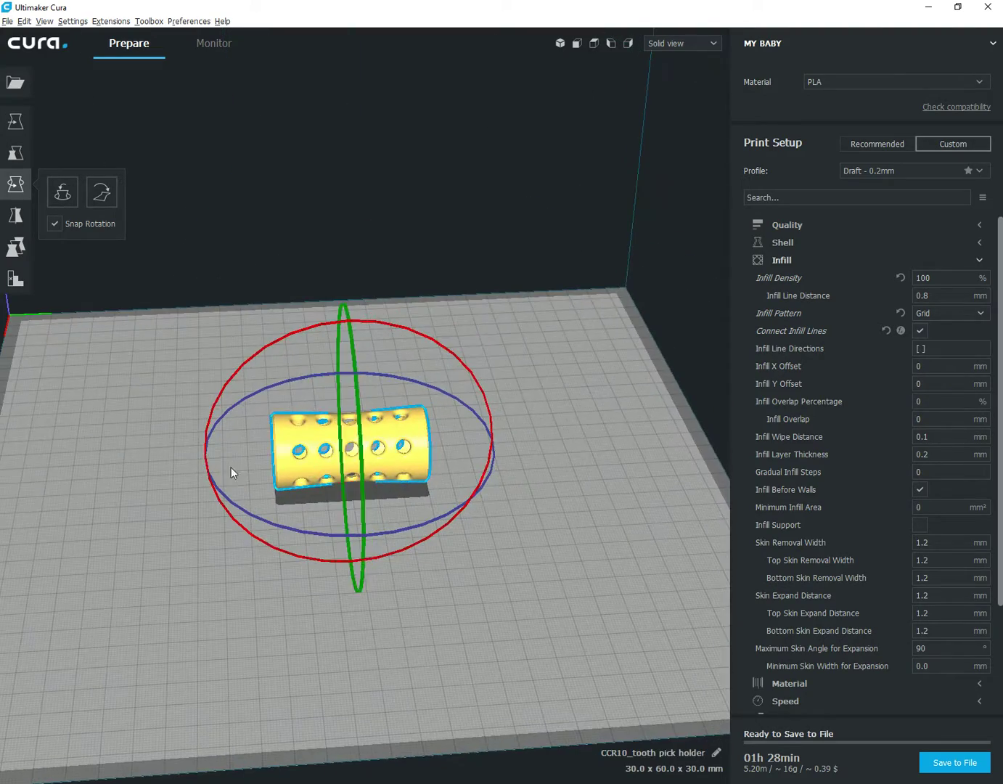
{"action": "right_click_drag", "start_coordinate": [290, 318], "coordinate": [339, 299]}
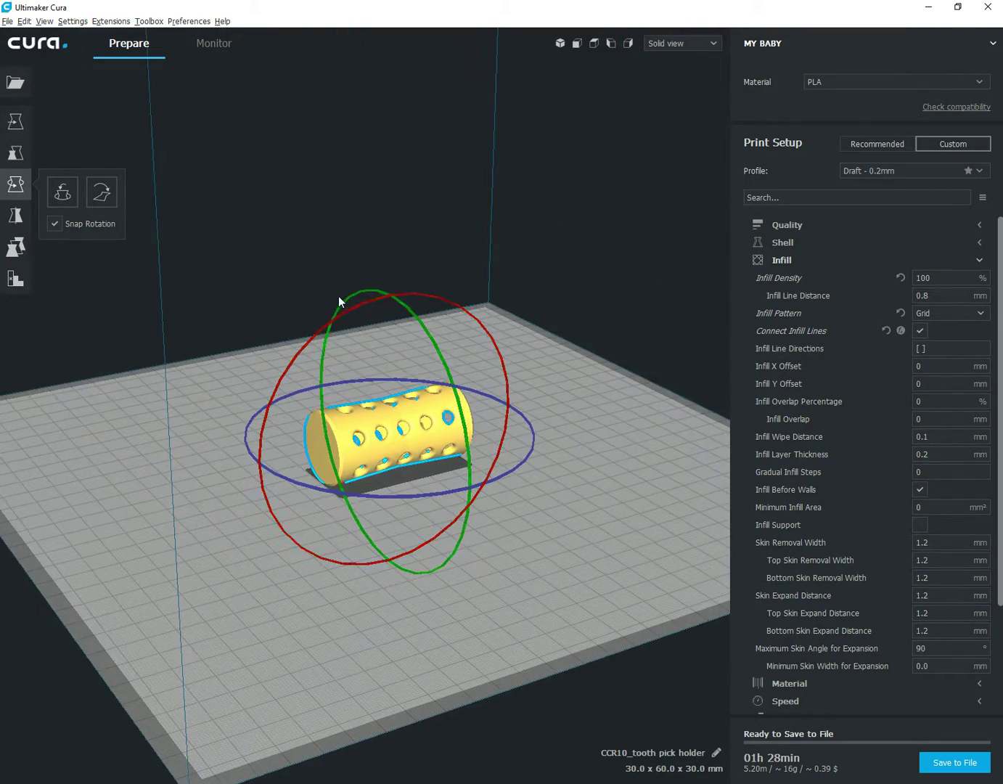
{"action": "scroll", "coordinate": [318, 451], "scroll_direction": "down", "scroll_amount": 3}
{"action": "scroll", "coordinate": [312, 465], "scroll_direction": "up", "scroll_amount": 5}
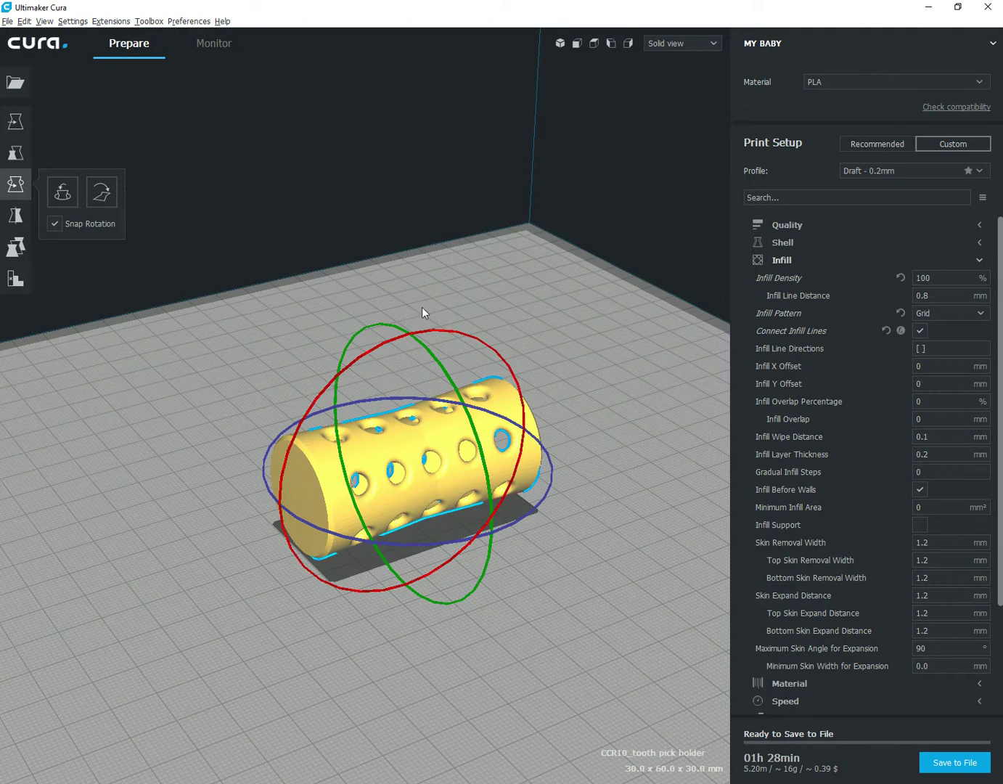
{"action": "left_click_drag", "start_coordinate": [471, 341], "coordinate": [265, 399]}
{"action": "left_click_drag", "start_coordinate": [451, 351], "coordinate": [437, 333]}
{"action": "mouse_move", "coordinate": [491, 462]}
{"action": "left_mouse_down"}
{"action": "mouse_move", "coordinate": [457, 466]}
{"action": "mouse_move", "coordinate": [504, 471]}
{"action": "left_mouse_up"}
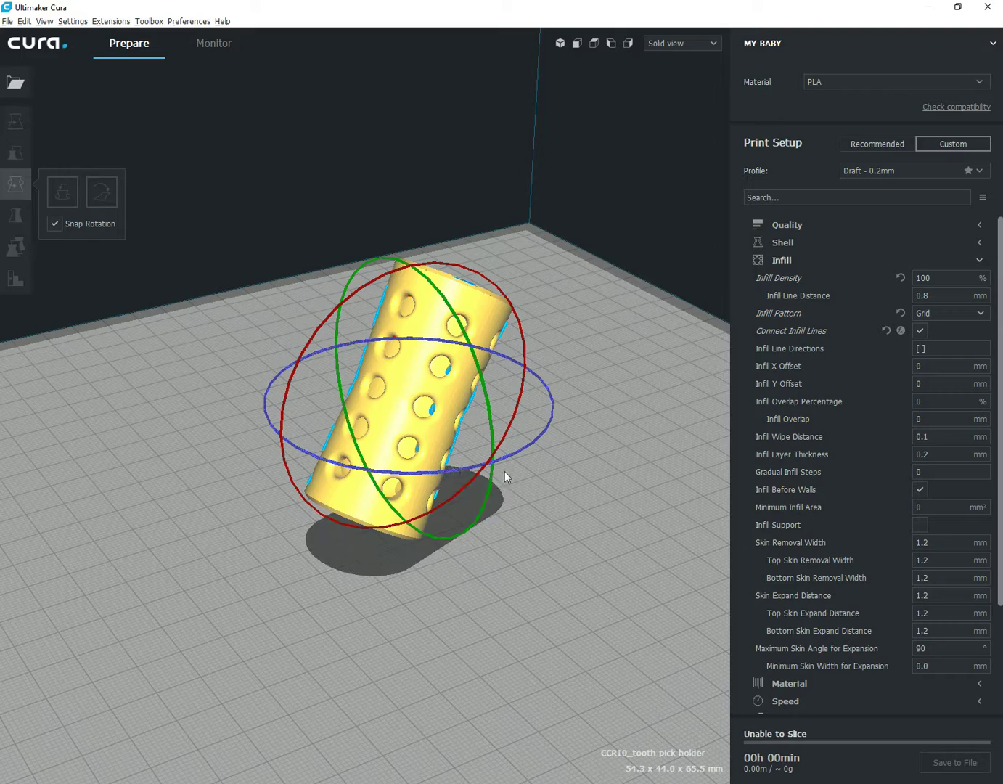
Step: Rotate the tilted holder around the green axis to bring it close to upright with its open end up
{"action": "right_click_drag", "start_coordinate": [604, 154], "coordinate": [581, 238]}
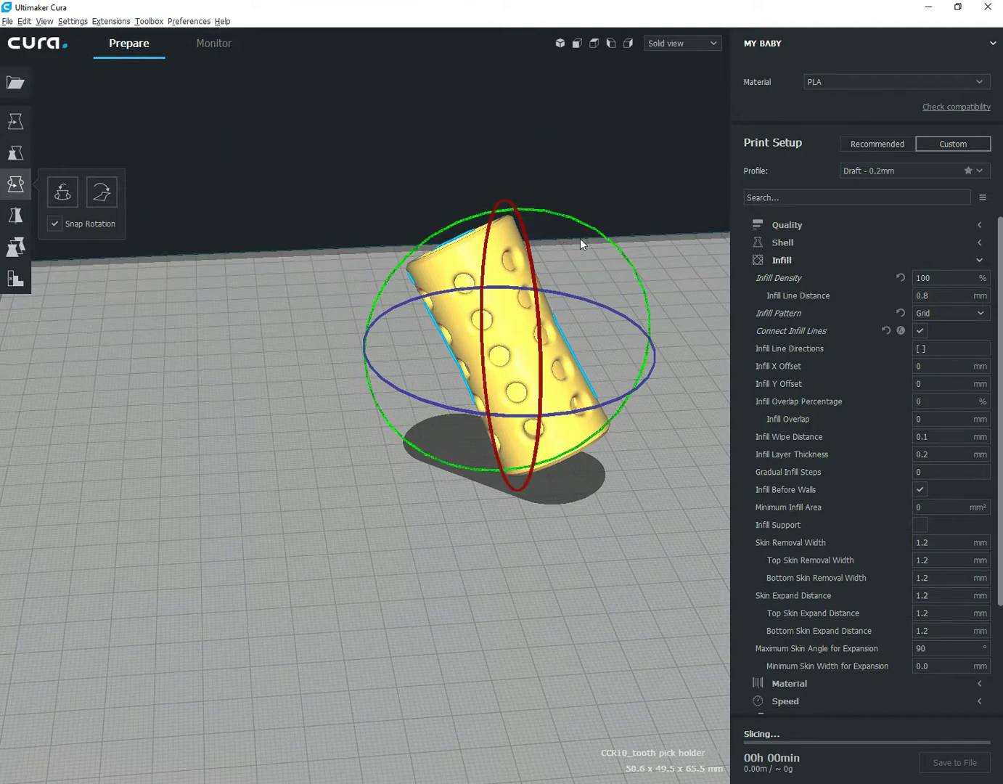
{"action": "left_click_drag", "start_coordinate": [487, 240], "coordinate": [660, 245]}
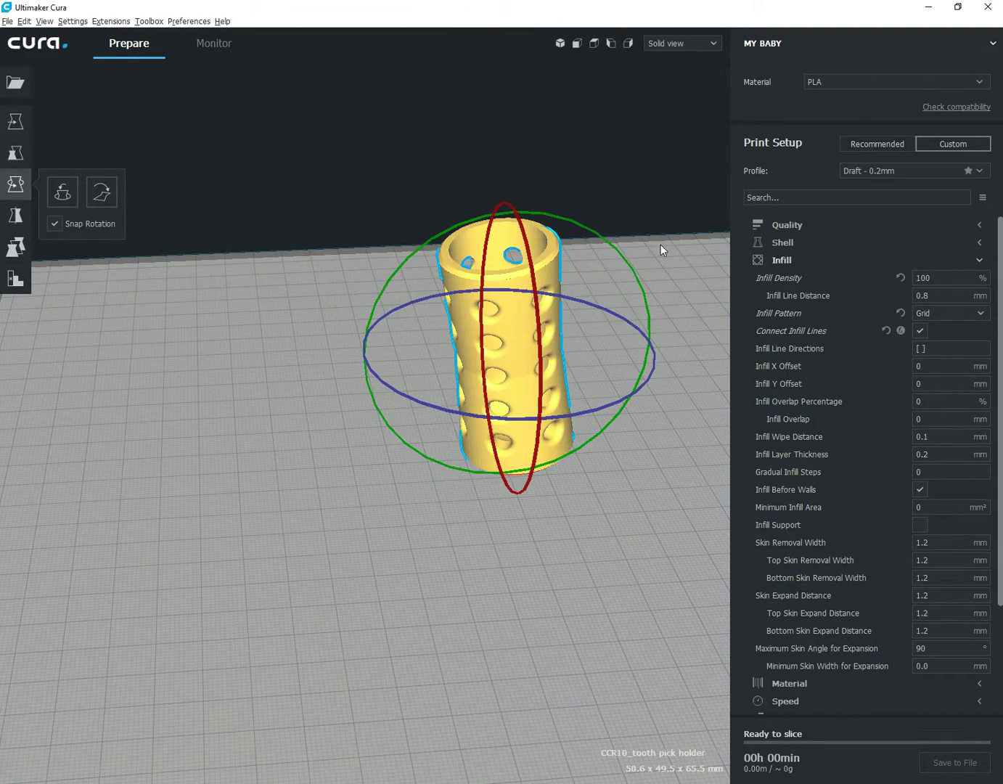
{"action": "right_click_drag", "start_coordinate": [660, 244], "coordinate": [506, 183]}
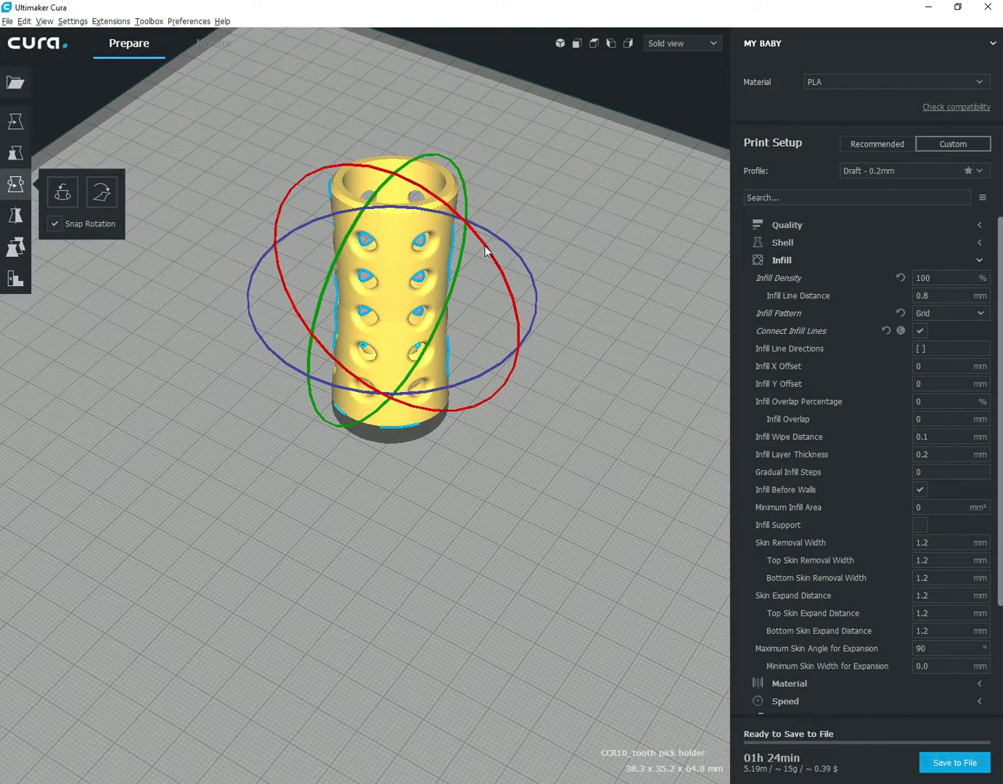
Step: Adjust the holder's remaining tilt with further snapped rotations, mainly around the red axis
{"action": "left_click_drag", "start_coordinate": [485, 251], "coordinate": [383, 293]}
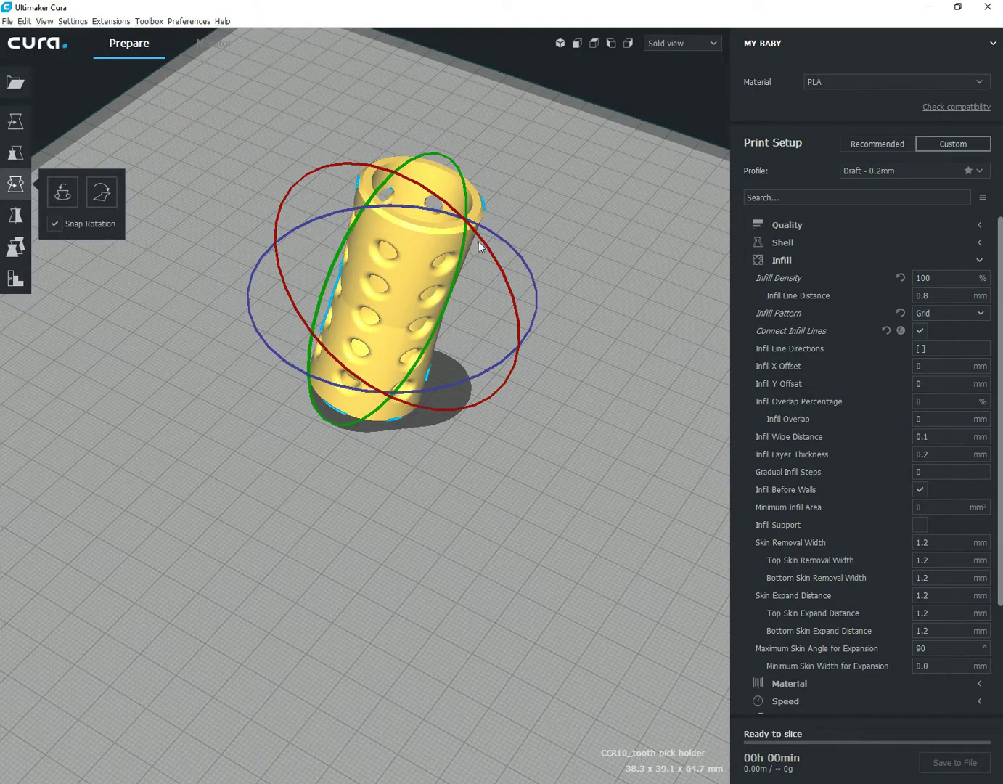
{"action": "right_click_drag", "start_coordinate": [479, 247], "coordinate": [582, 212]}
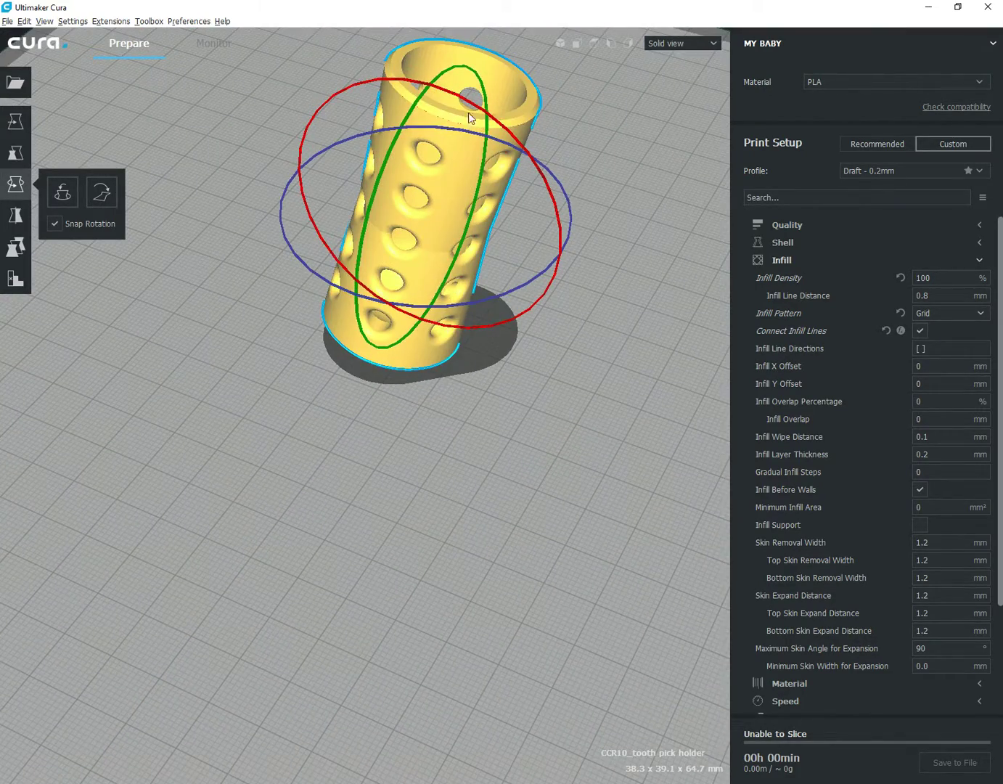
{"action": "left_click_drag", "start_coordinate": [414, 96], "coordinate": [444, 204]}
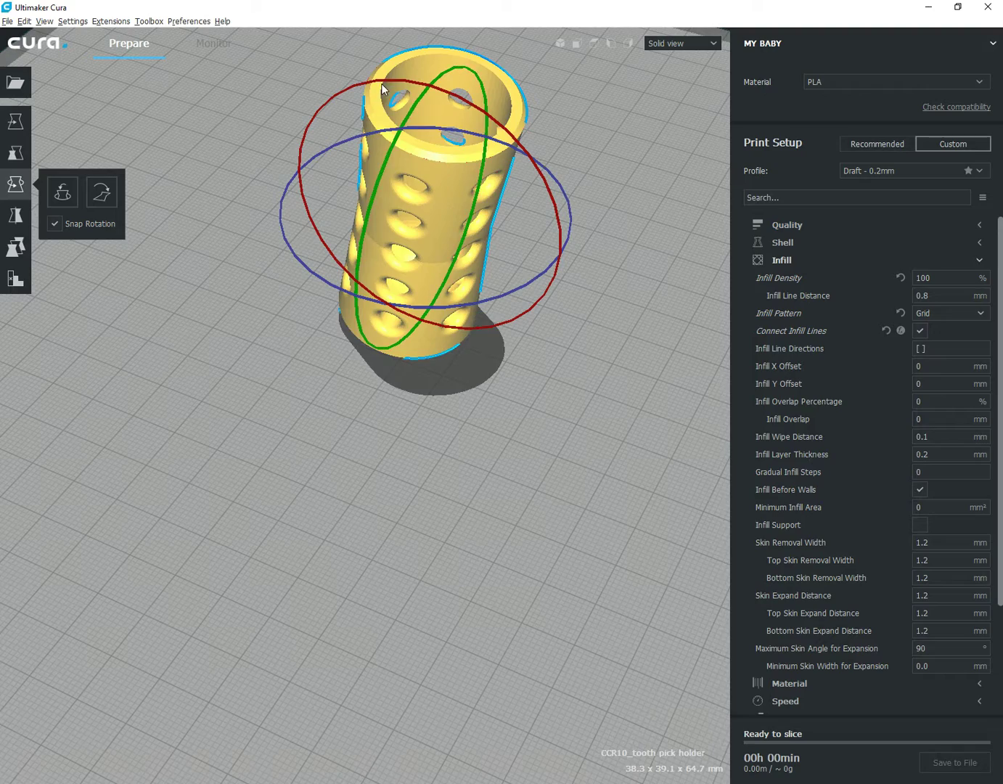
{"action": "left_click_drag", "start_coordinate": [347, 81], "coordinate": [506, 122]}
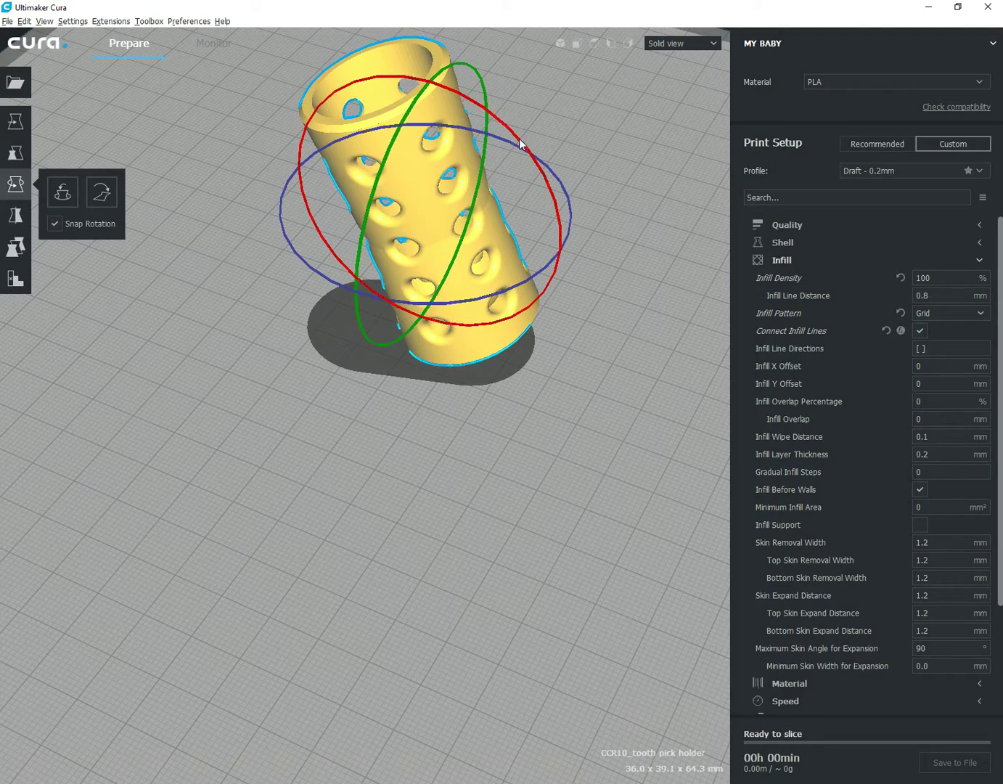
{"action": "scroll", "coordinate": [578, 341], "scroll_direction": "up", "scroll_amount": 4}
{"action": "right_click_drag", "start_coordinate": [588, 380], "coordinate": [502, 275]}
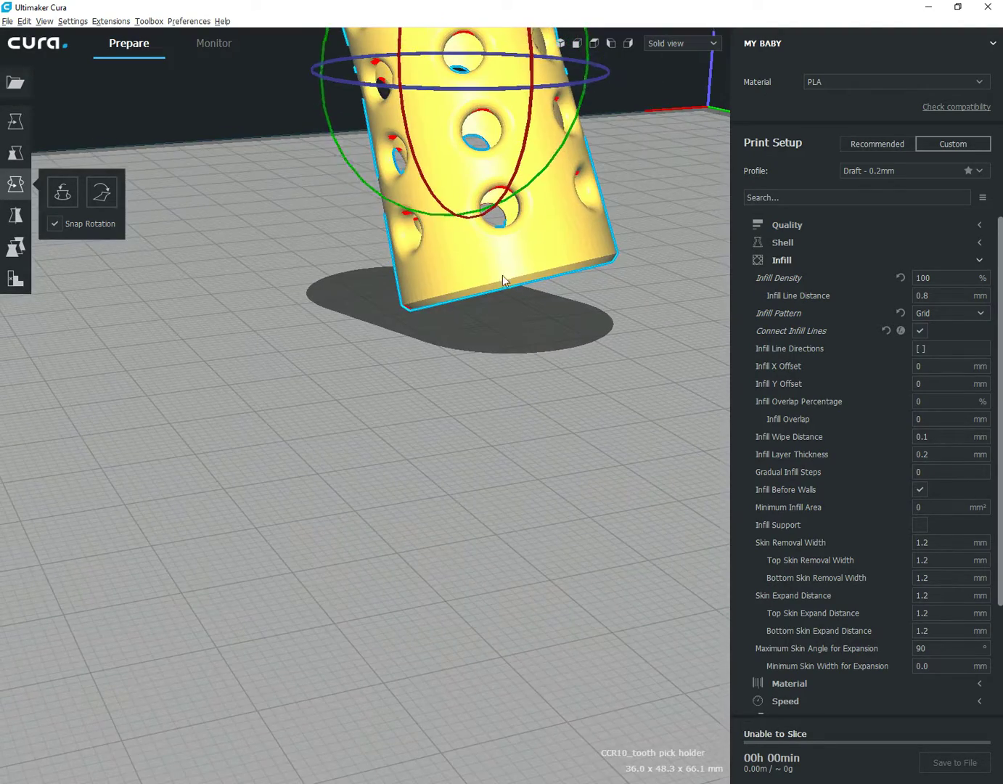
{"action": "left_click_drag", "start_coordinate": [529, 134], "coordinate": [512, 340]}
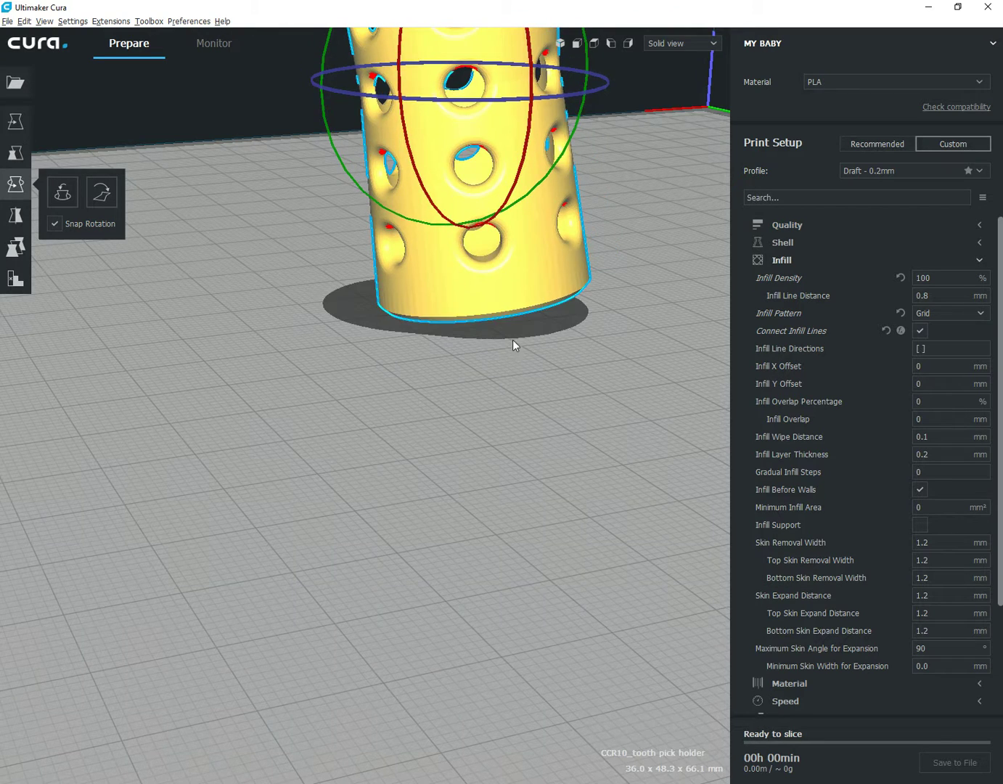
Step: Stand the holder exactly upright with its closed base lying flat on the build plate
{"action": "right_click_drag", "start_coordinate": [512, 340], "coordinate": [394, 321]}
{"action": "scroll", "coordinate": [383, 299], "scroll_direction": "down", "scroll_amount": 3}
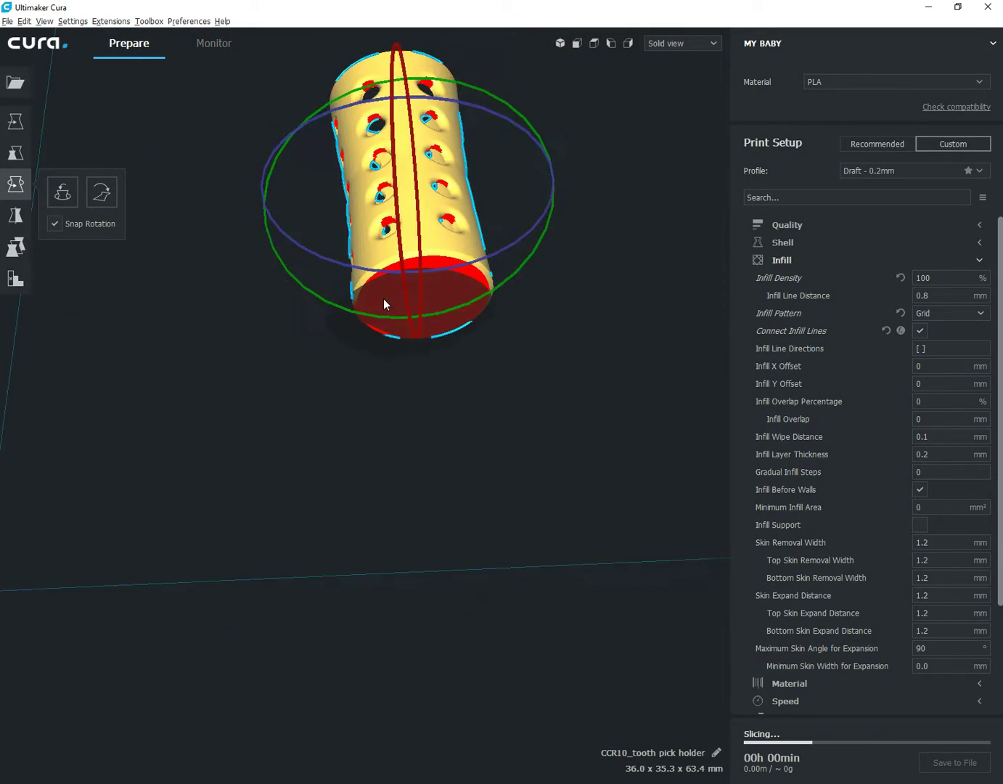
{"action": "scroll", "coordinate": [384, 307], "scroll_direction": "up", "scroll_amount": 8}
{"action": "right_click_drag", "start_coordinate": [405, 181], "coordinate": [516, 284]}
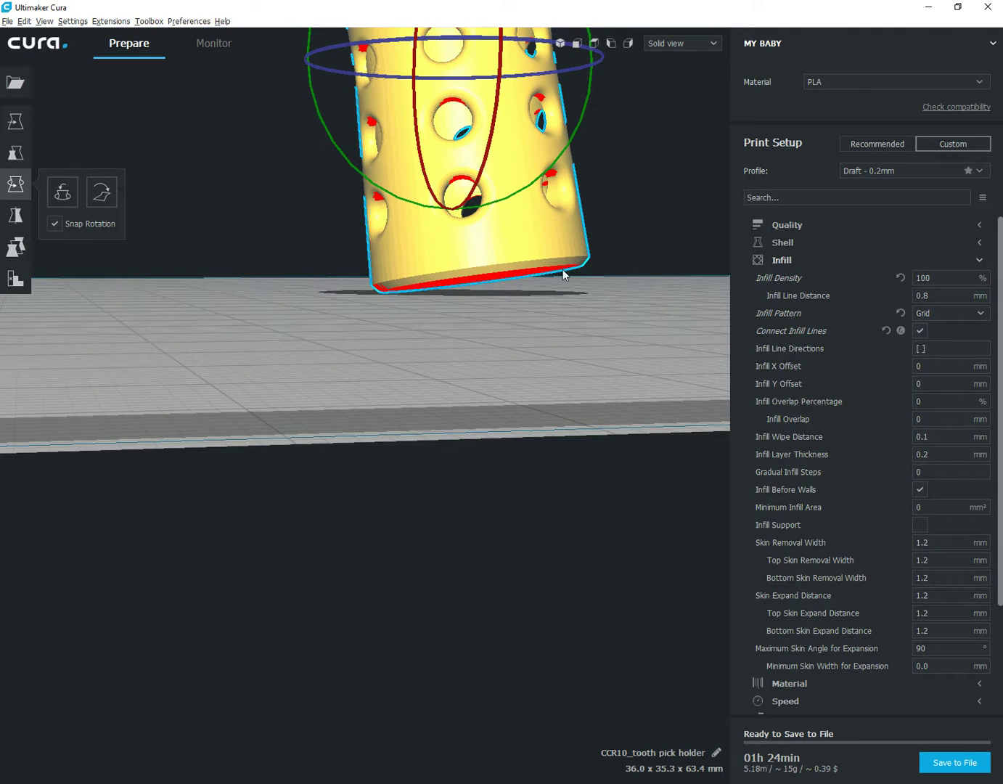
{"action": "scroll", "coordinate": [597, 261], "scroll_direction": "up", "scroll_amount": 3}
{"action": "scroll", "coordinate": [505, 278], "scroll_direction": "down", "scroll_amount": 6}
{"action": "scroll", "coordinate": [544, 203], "scroll_direction": "up", "scroll_amount": 2}
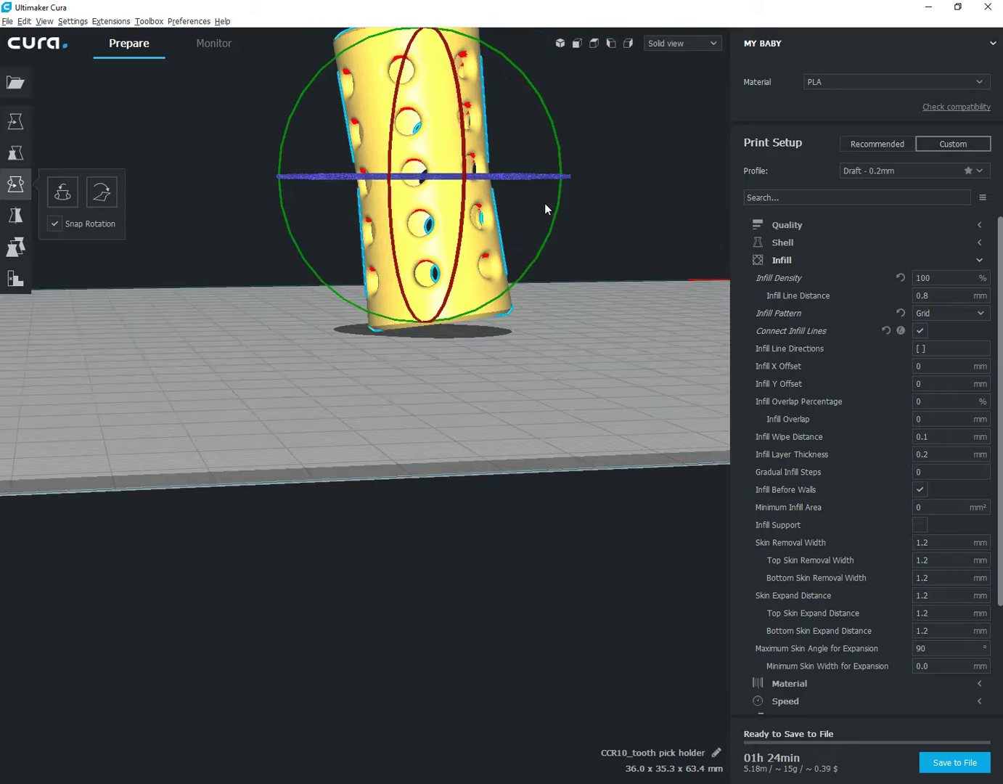
{"action": "right_click_drag", "start_coordinate": [545, 202], "coordinate": [453, 245]}
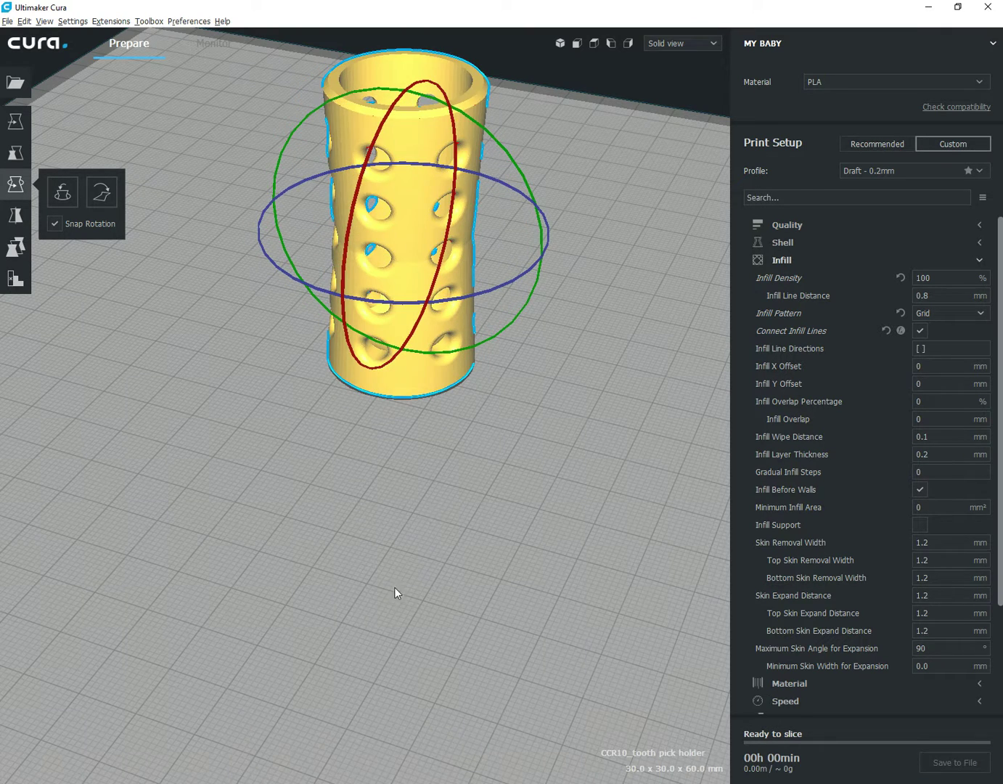
Step: Check the upright holder's base against the build plate from below and from the side, and deselect the model
{"action": "right_click_drag", "start_coordinate": [394, 587], "coordinate": [525, 410]}
{"action": "scroll", "coordinate": [359, 342], "scroll_direction": "down", "scroll_amount": 2}
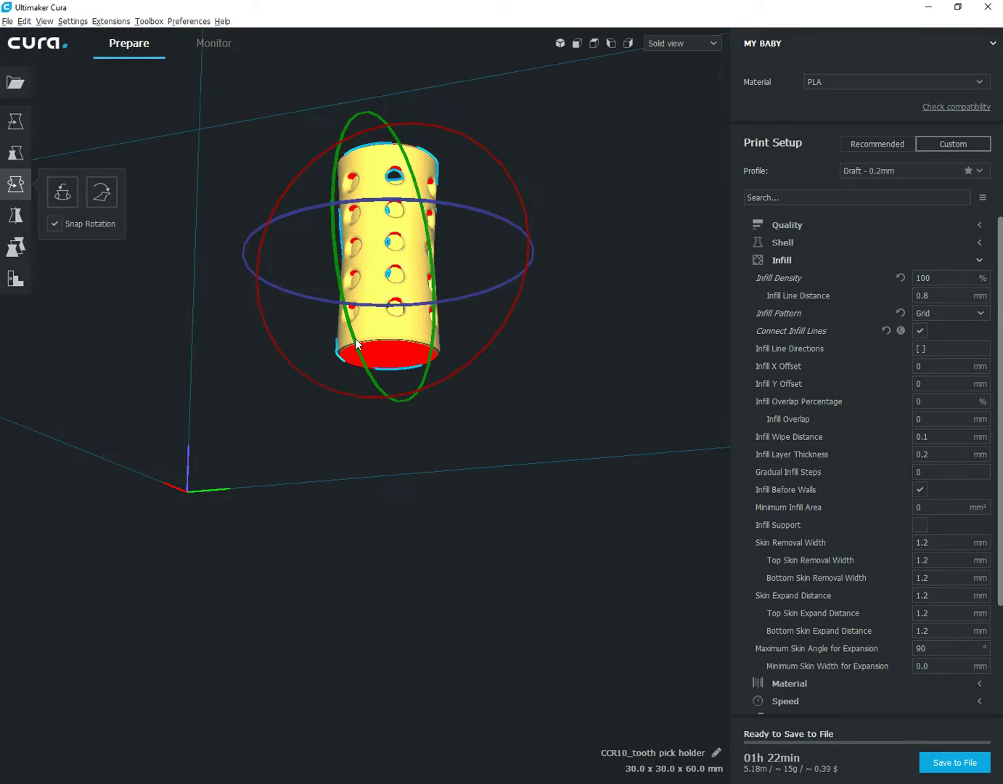
{"action": "scroll", "coordinate": [388, 351], "scroll_direction": "up", "scroll_amount": 5}
{"action": "right_click_drag", "start_coordinate": [527, 281], "coordinate": [509, 362]}
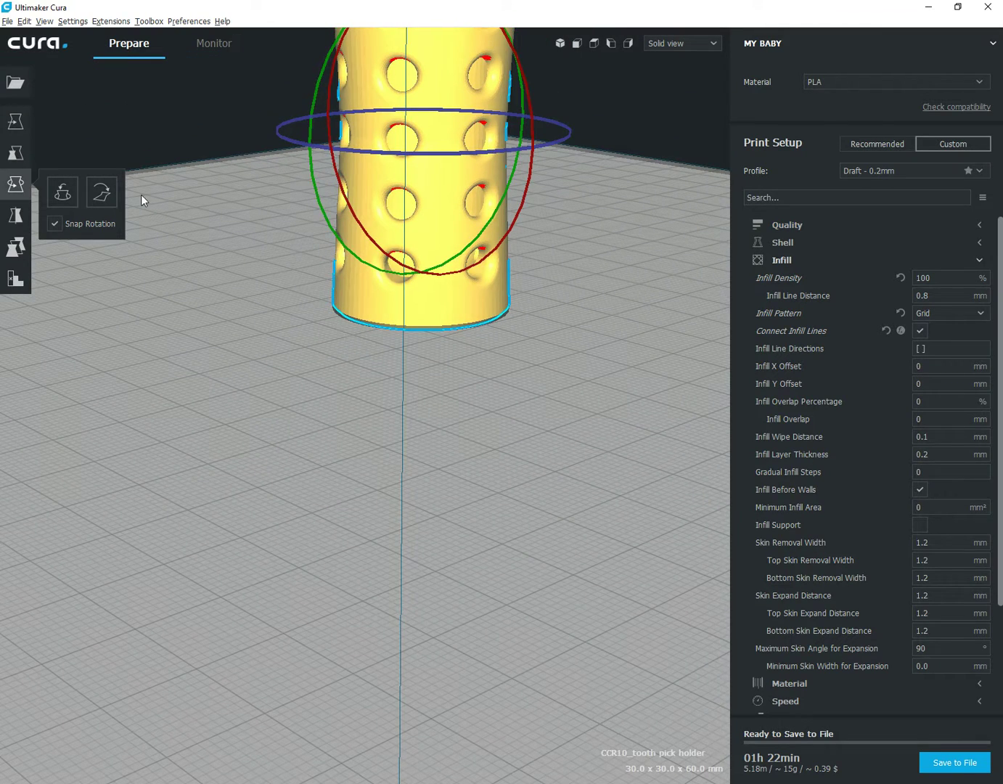
{"action": "left_click", "coordinate": [539, 345]}
{"action": "right_click_drag", "start_coordinate": [538, 344], "coordinate": [509, 319]}
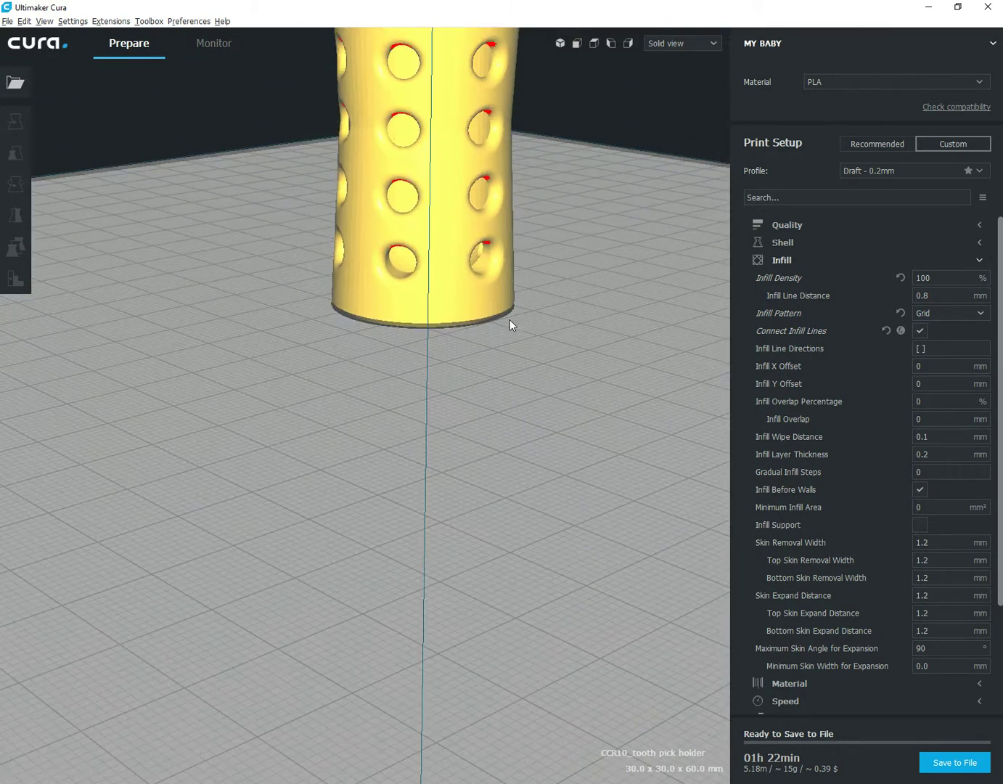
Step: Inspect the upright holder in solid view from above and close up around its open rim and side holes
{"action": "scroll", "coordinate": [512, 291], "scroll_direction": "down", "scroll_amount": 5}
{"action": "right_click_drag", "start_coordinate": [515, 249], "coordinate": [522, 162]}
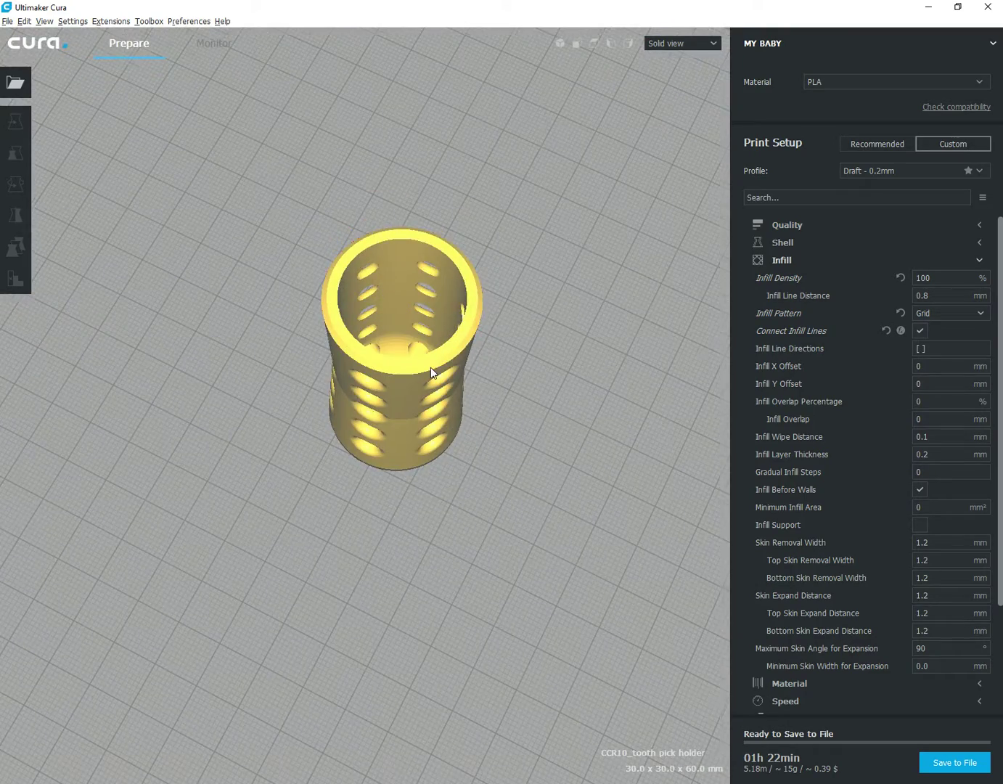
{"action": "scroll", "coordinate": [430, 372], "scroll_direction": "down", "scroll_amount": 3}
{"action": "right_click_drag", "start_coordinate": [554, 201], "coordinate": [489, 317]}
{"action": "scroll", "coordinate": [401, 361], "scroll_direction": "down", "scroll_amount": 3}
{"action": "scroll", "coordinate": [398, 356], "scroll_direction": "up", "scroll_amount": 3}
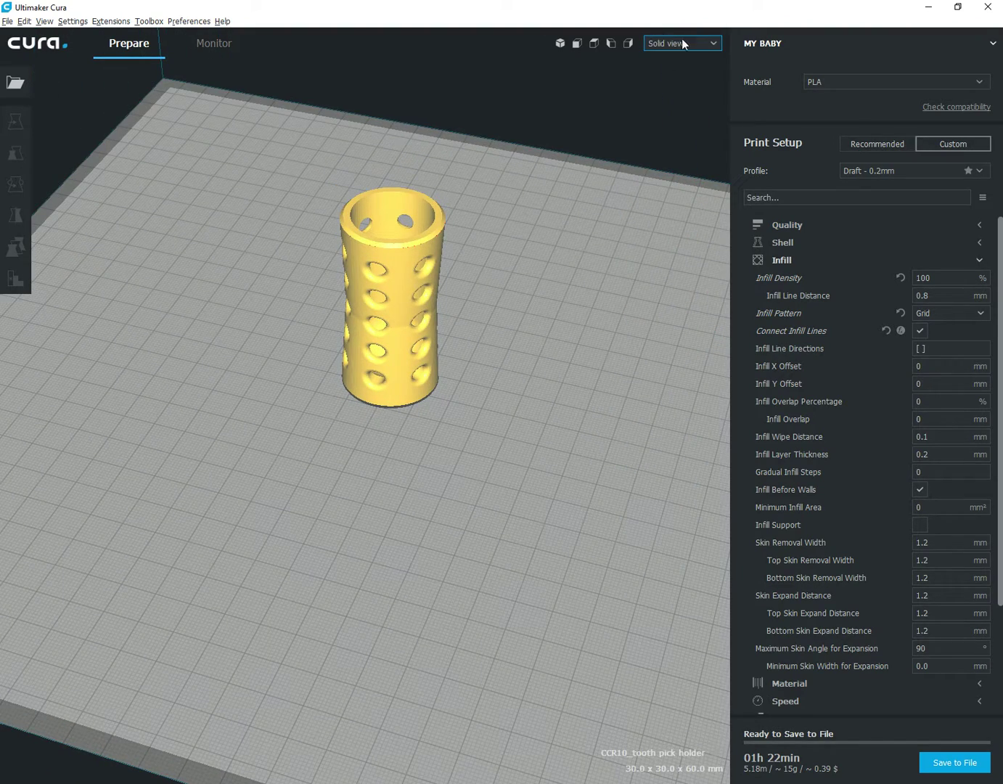
{"action": "left_click", "coordinate": [705, 45]}
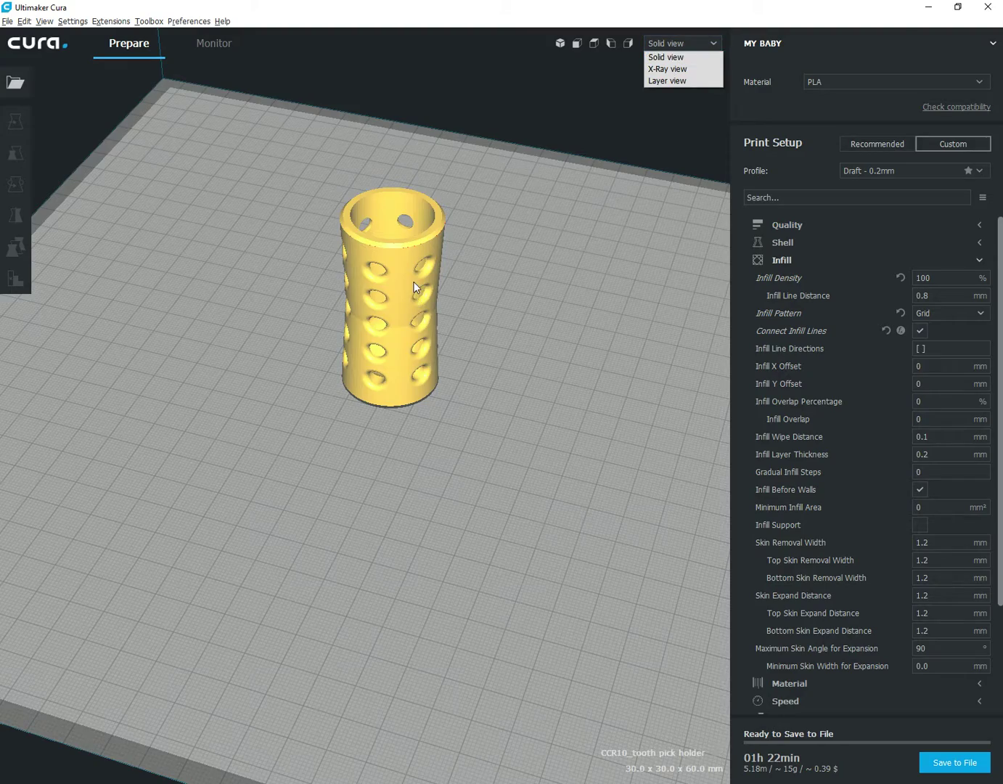
{"action": "scroll", "coordinate": [414, 285], "scroll_direction": "down", "scroll_amount": 2}
{"action": "scroll", "coordinate": [616, 203], "scroll_direction": "up", "scroll_amount": 5}
{"action": "scroll", "coordinate": [573, 276], "scroll_direction": "down", "scroll_amount": 1}
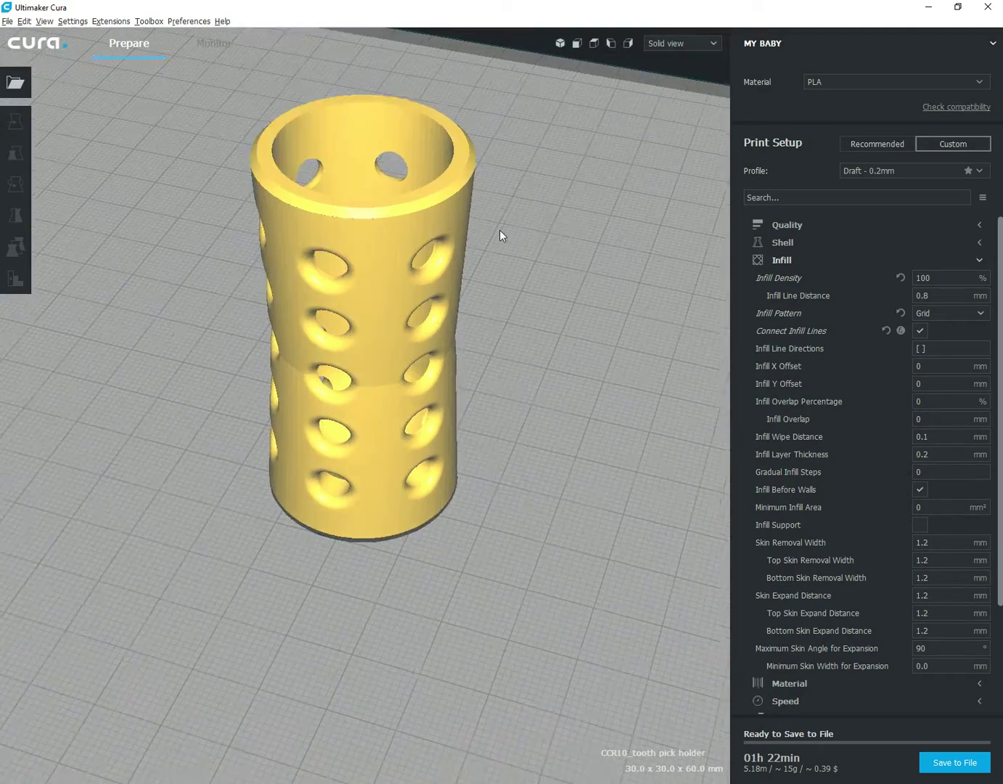
{"action": "scroll", "coordinate": [499, 230], "scroll_direction": "up", "scroll_amount": 3}
{"action": "scroll", "coordinate": [530, 217], "scroll_direction": "down", "scroll_amount": 1}
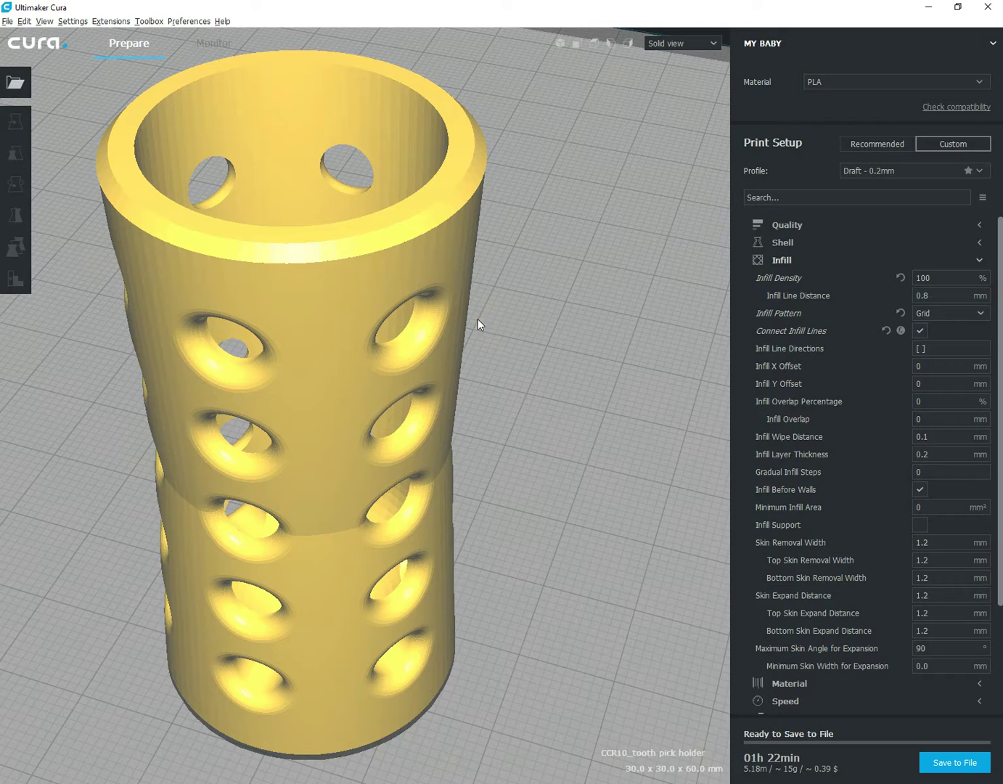
{"action": "right_click_drag", "start_coordinate": [516, 293], "coordinate": [539, 295]}
{"action": "scroll", "coordinate": [540, 298], "scroll_direction": "up", "scroll_amount": 3}
{"action": "scroll", "coordinate": [538, 300], "scroll_direction": "down", "scroll_amount": 4}
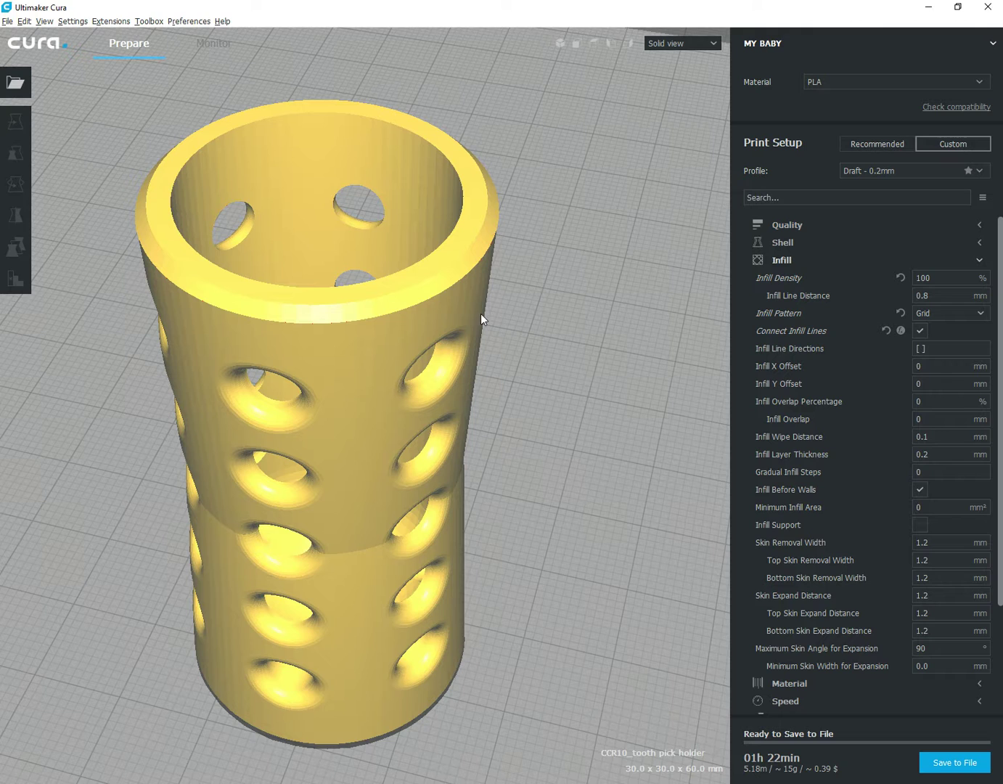
Step: Switch the model display to Layer view and raise the shown layers to the topmost one, 300
{"action": "left_click", "coordinate": [696, 43]}
{"action": "left_click", "coordinate": [692, 79]}
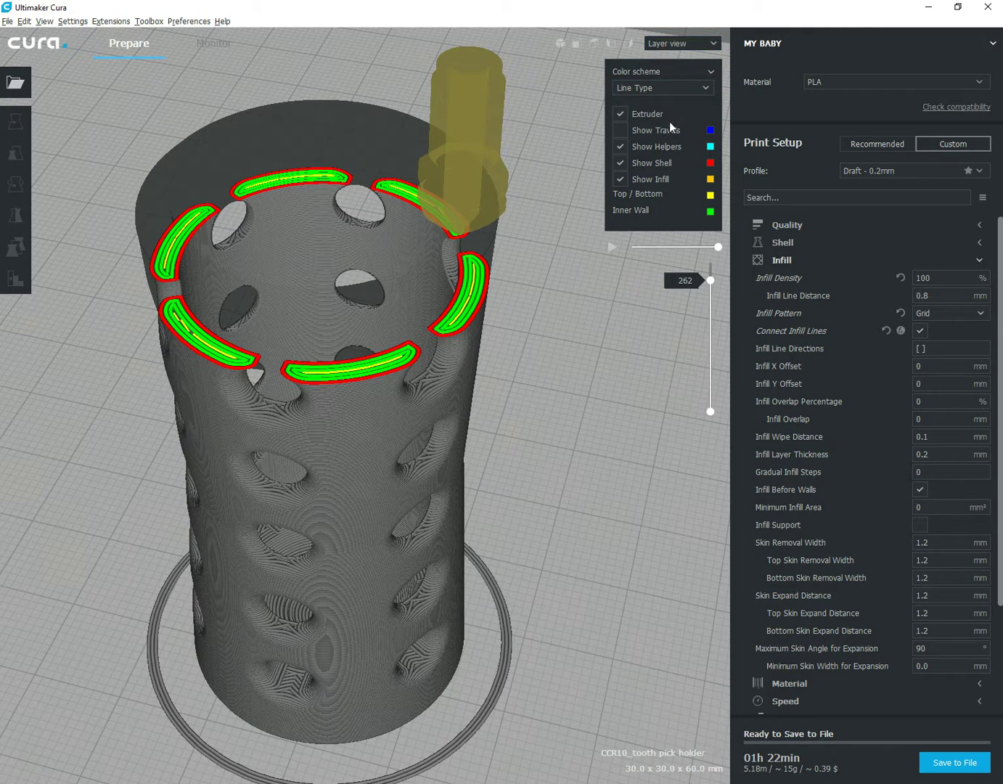
{"action": "left_click_drag", "start_coordinate": [708, 280], "coordinate": [665, 220]}
Step: Examine the sliced layers close up around the holder's rim and side holes
{"action": "right_click_drag", "start_coordinate": [665, 219], "coordinate": [458, 288]}
{"action": "scroll", "coordinate": [454, 285], "scroll_direction": "down", "scroll_amount": 3}
{"action": "scroll", "coordinate": [440, 319], "scroll_direction": "up", "scroll_amount": 10}
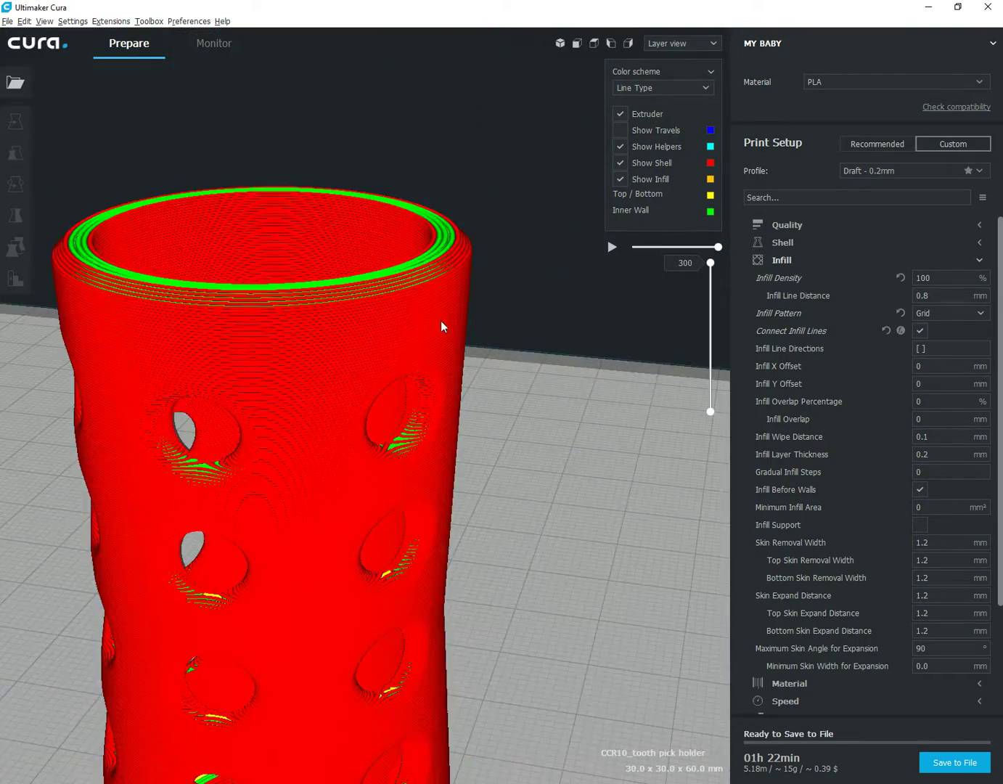
{"action": "scroll", "coordinate": [485, 299], "scroll_direction": "down", "scroll_amount": 6}
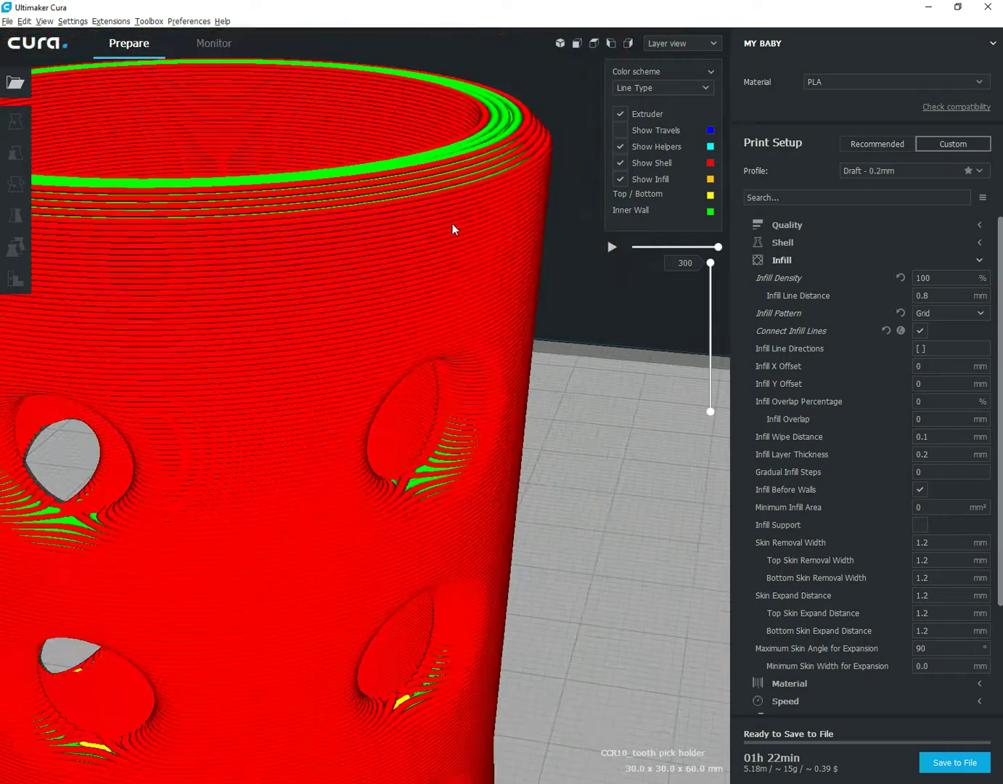
{"action": "scroll", "coordinate": [470, 302], "scroll_direction": "down", "scroll_amount": 4}
{"action": "scroll", "coordinate": [538, 257], "scroll_direction": "up", "scroll_amount": 10}
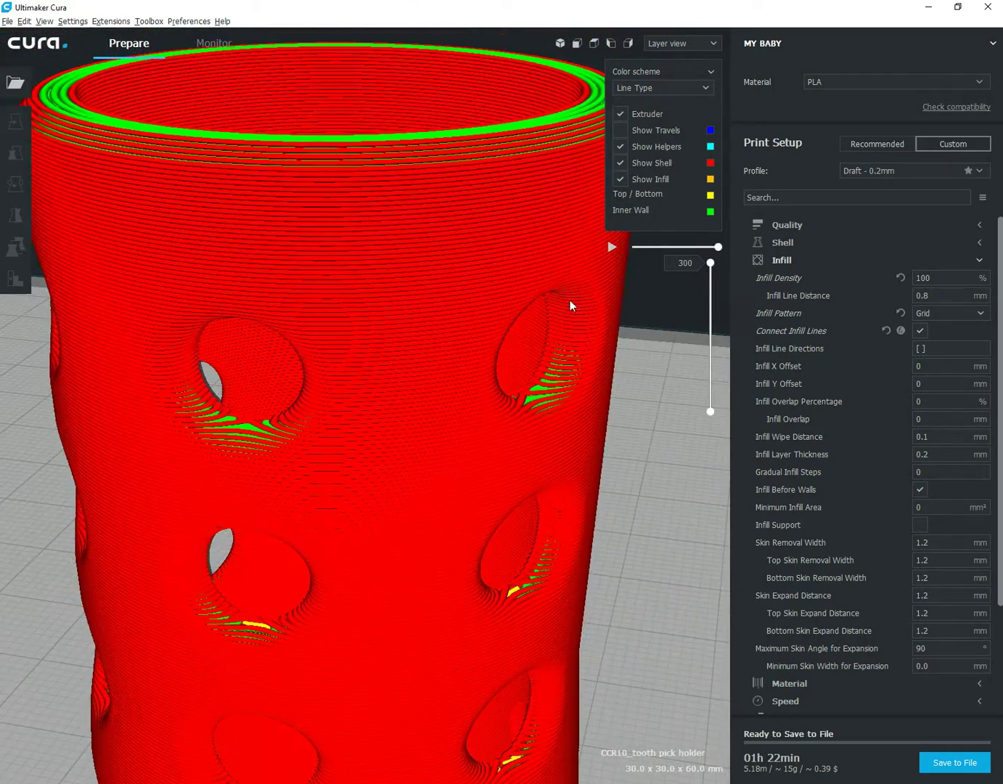
{"action": "scroll", "coordinate": [561, 307], "scroll_direction": "down", "scroll_amount": 6}
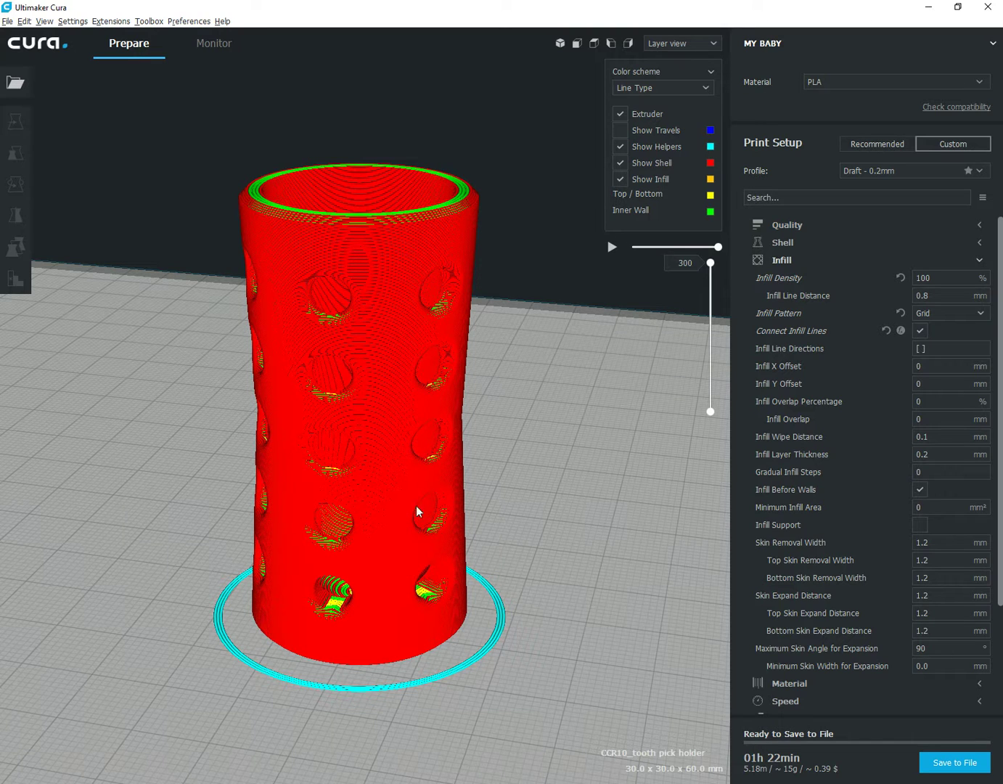
Step: Collapse the Infill settings and expand the Quality settings
{"action": "left_click", "coordinate": [798, 258]}
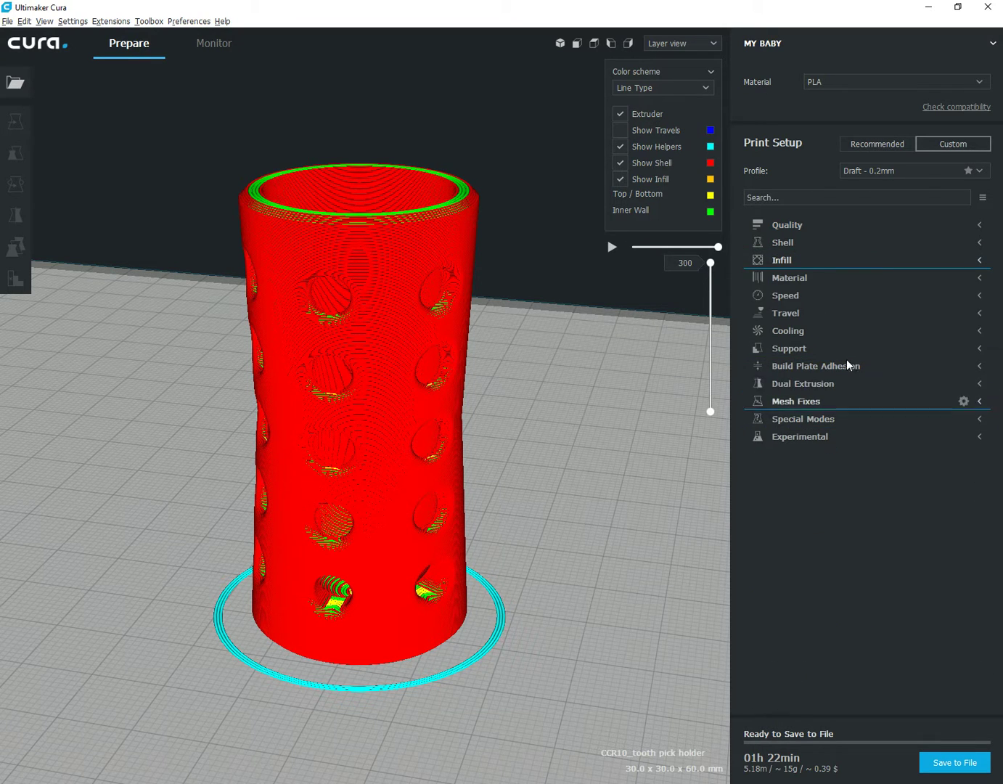
{"action": "scroll", "coordinate": [551, 441], "scroll_direction": "up", "scroll_amount": 3}
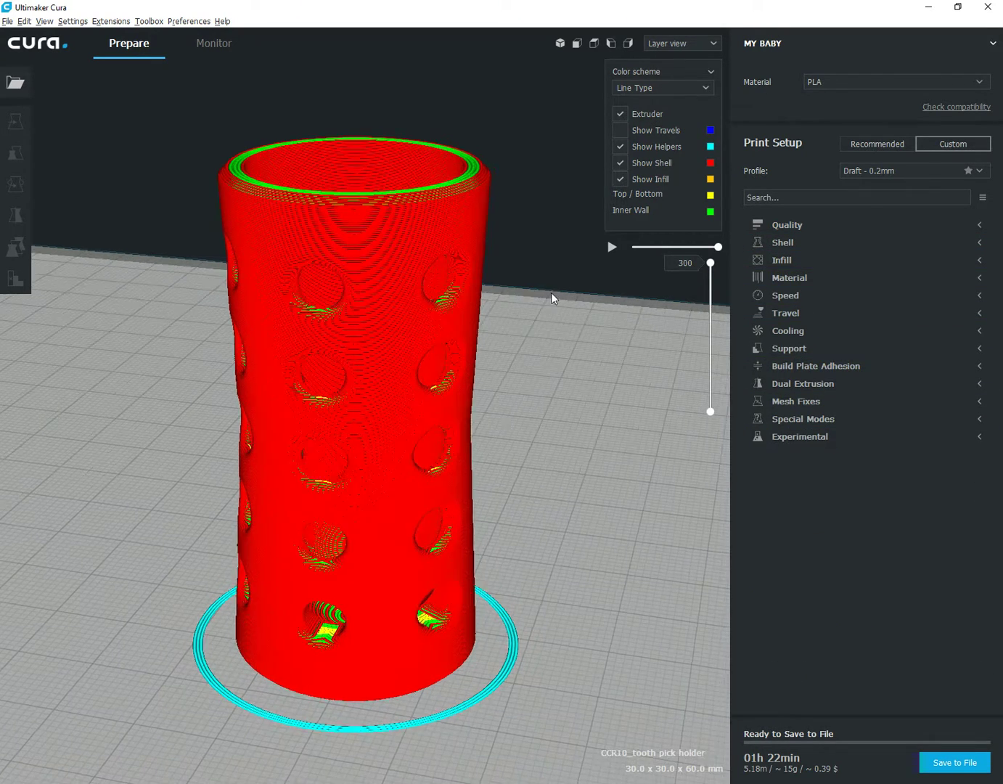
{"action": "right_click_drag", "start_coordinate": [551, 292], "coordinate": [574, 340]}
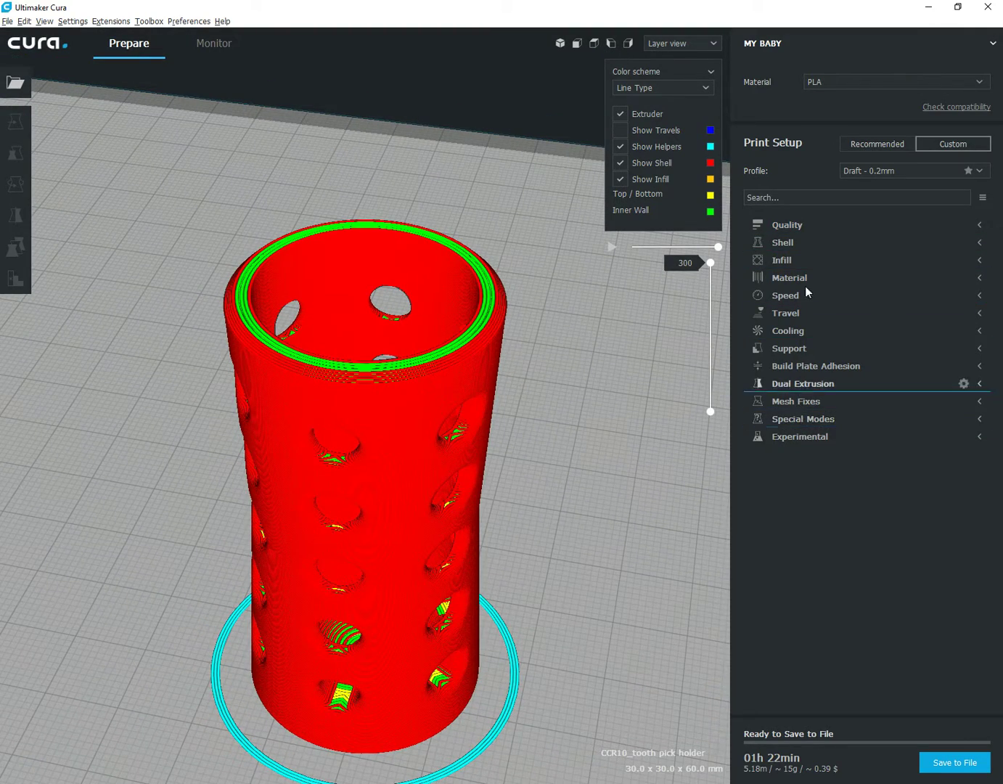
{"action": "left_click", "coordinate": [781, 223]}
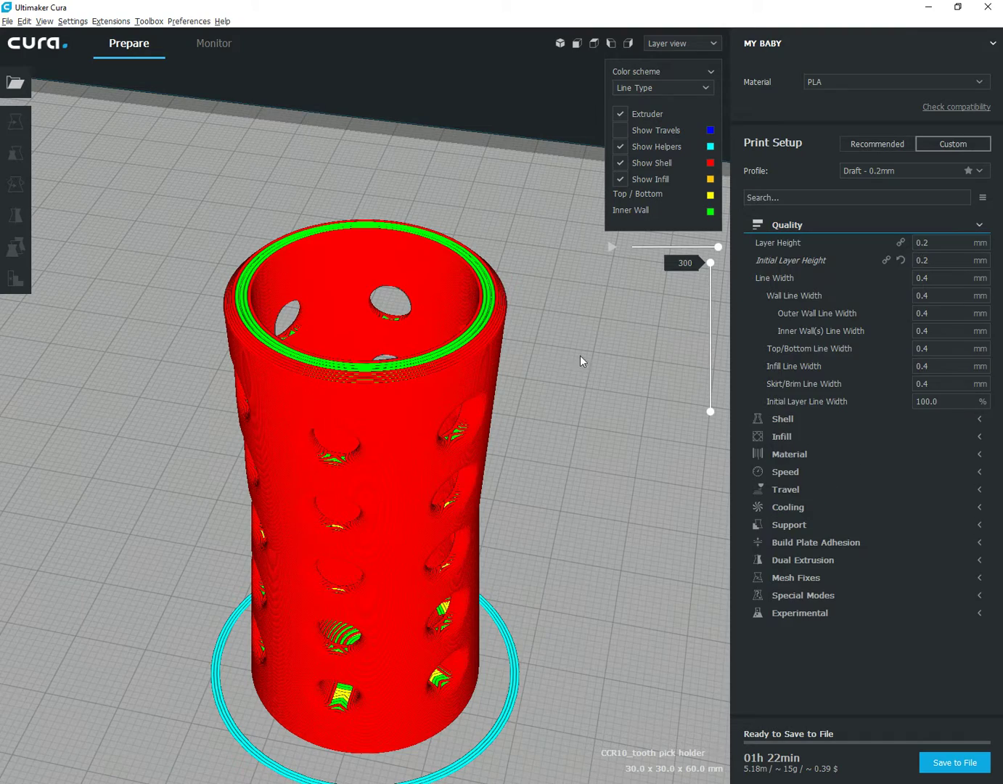
Step: Examine the layer lines along the holder's wall, set the layer height to 0.1 mm and reslice
{"action": "scroll", "coordinate": [537, 334], "scroll_direction": "down", "scroll_amount": 3}
{"action": "scroll", "coordinate": [526, 327], "scroll_direction": "up", "scroll_amount": 4}
{"action": "scroll", "coordinate": [592, 316], "scroll_direction": "up", "scroll_amount": 3}
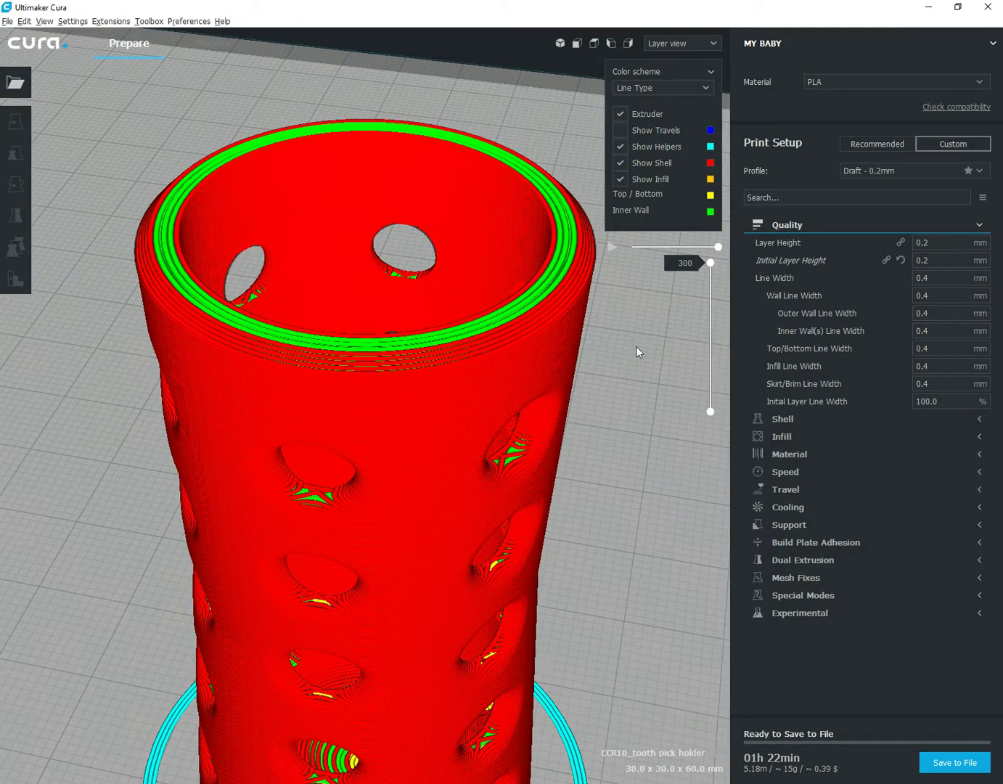
{"action": "right_click_drag", "start_coordinate": [635, 346], "coordinate": [475, 244]}
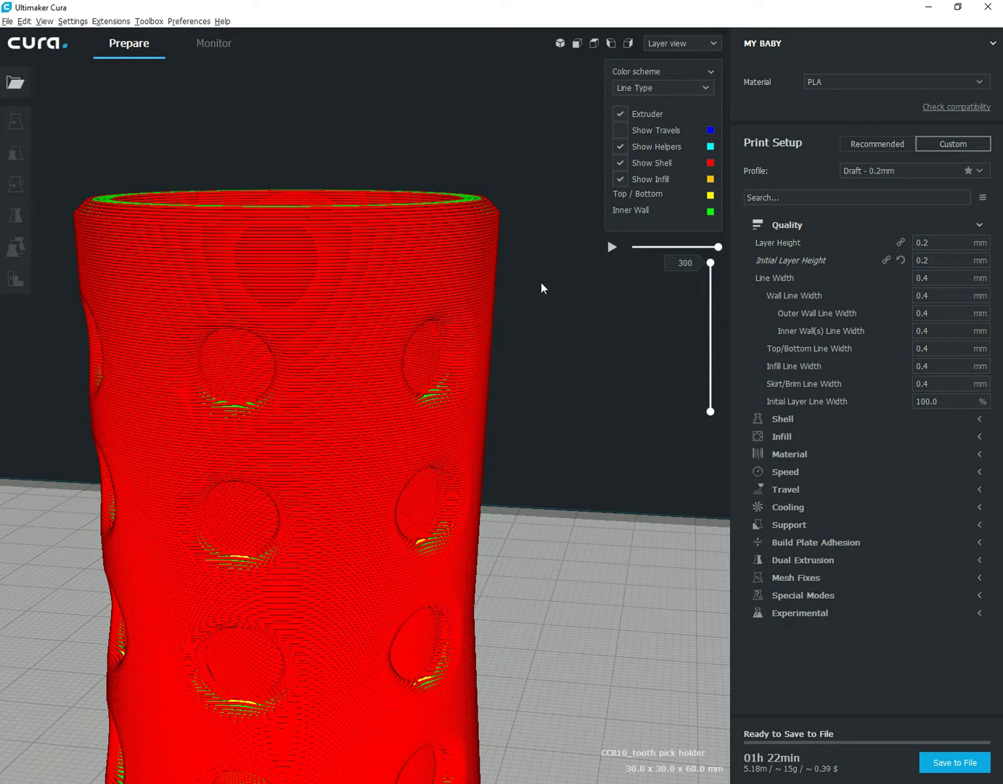
{"action": "right_click_drag", "start_coordinate": [629, 282], "coordinate": [738, 313]}
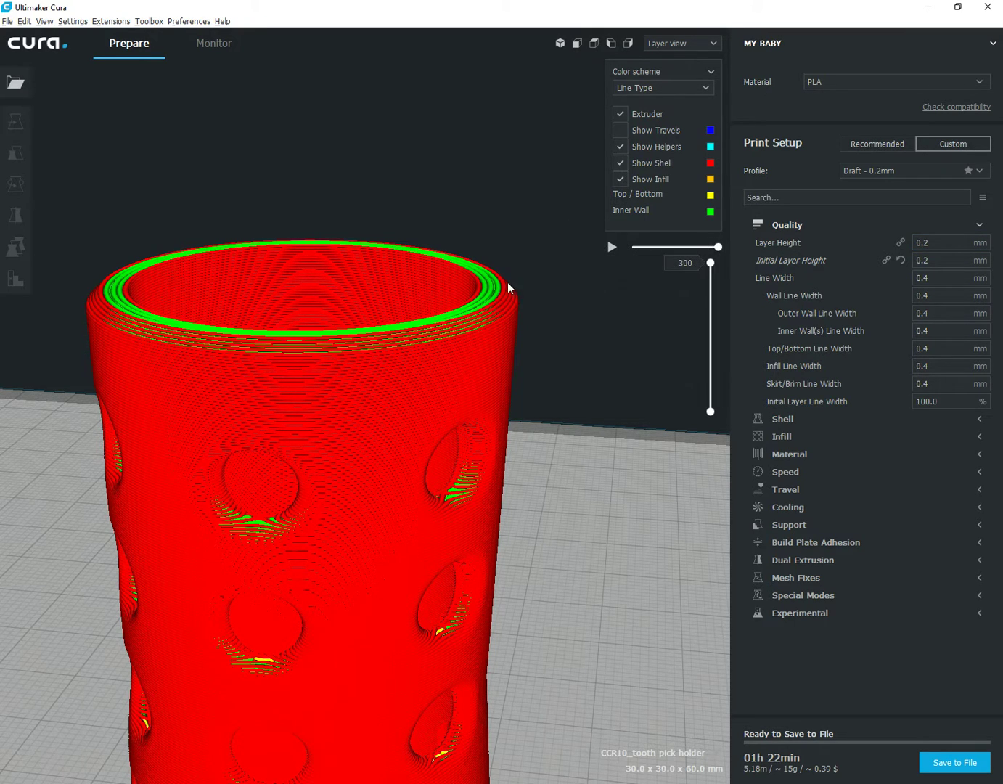
{"action": "mouse_move", "coordinate": [711, 264]}
{"action": "left_mouse_down"}
{"action": "mouse_move", "coordinate": [716, 360]}
{"action": "mouse_move", "coordinate": [709, 263]}
{"action": "left_mouse_up"}
{"action": "left_click", "coordinate": [939, 244]}
{"action": "mouse_move", "coordinate": [752, 763]}
{"action": "left_click", "coordinate": [932, 243]}
{"action": "key", "text": "BackSpace"}
{"action": "type", "text": "1"}
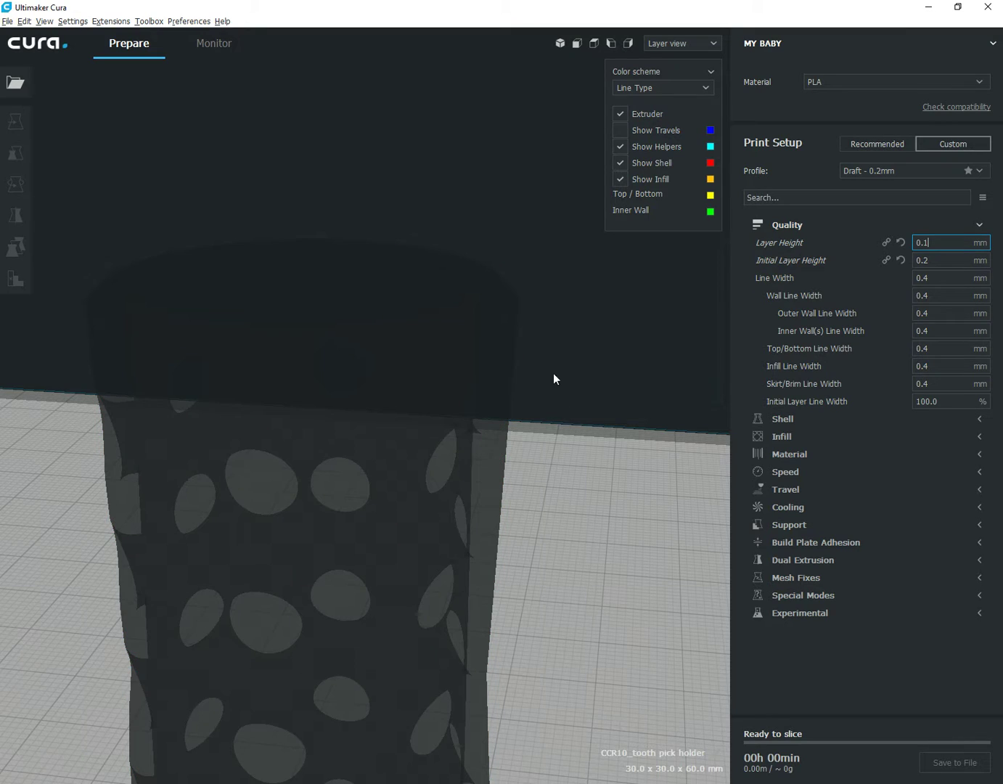
{"action": "left_click", "coordinate": [559, 349]}
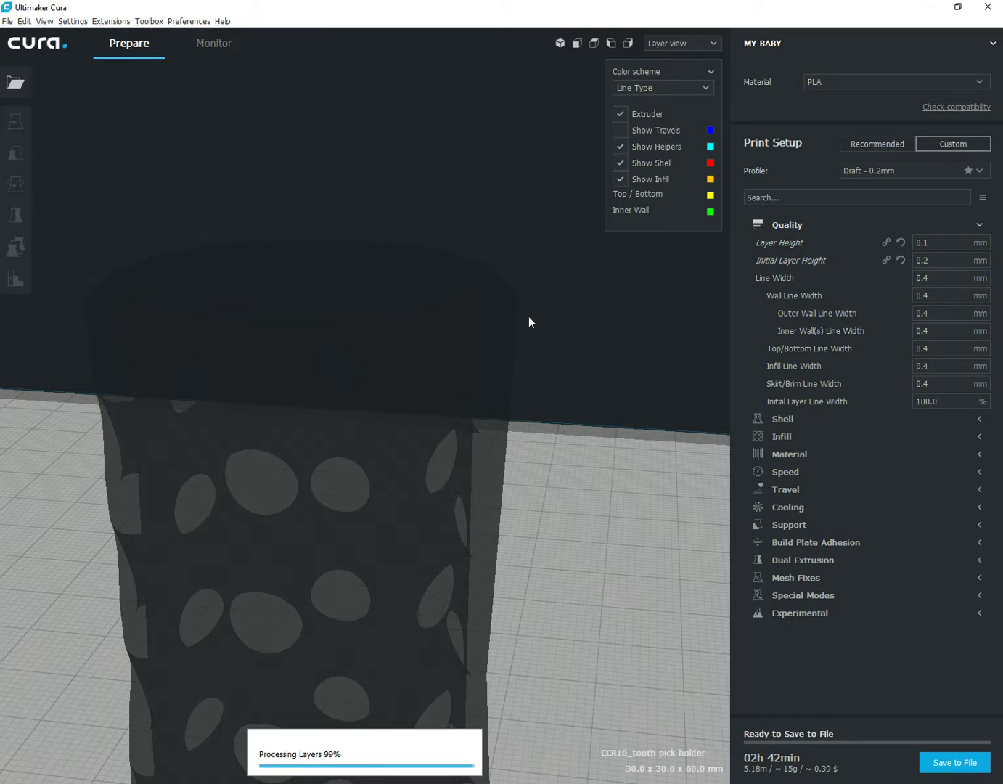
Step: Examine the 0.1 mm layer lines close up on the rim and around the holes, and check the material cost estimate
{"action": "scroll", "coordinate": [477, 375], "scroll_direction": "up", "scroll_amount": 3}
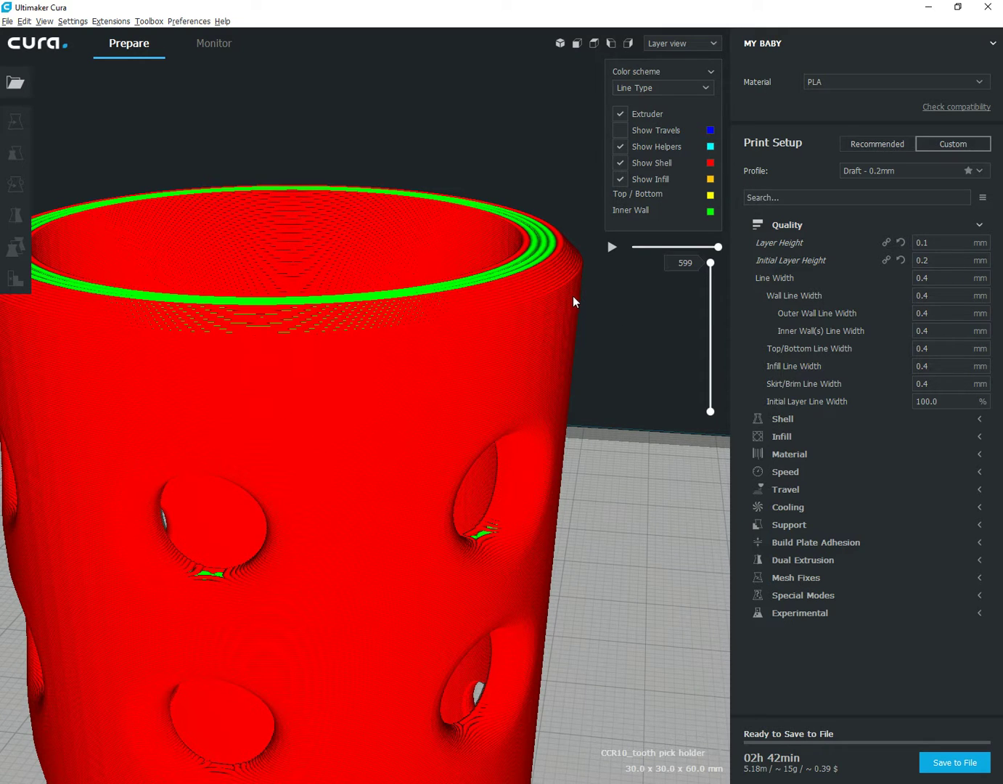
{"action": "scroll", "coordinate": [577, 308], "scroll_direction": "down", "scroll_amount": 5}
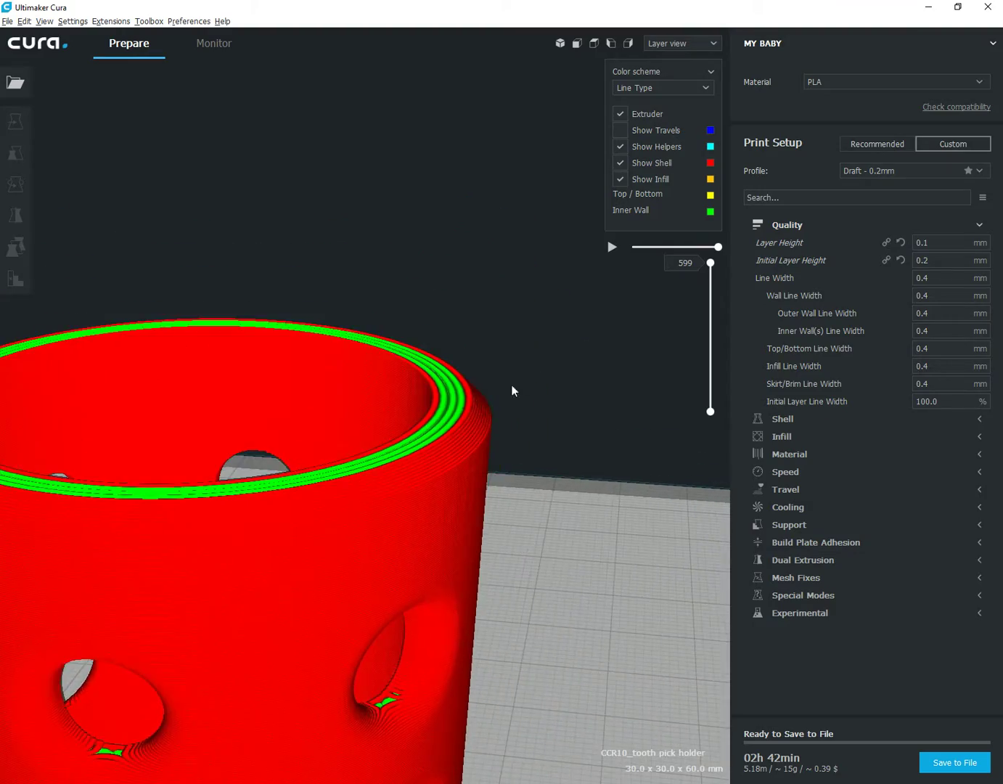
{"action": "scroll", "coordinate": [487, 450], "scroll_direction": "up", "scroll_amount": 5}
{"action": "scroll", "coordinate": [601, 446], "scroll_direction": "up", "scroll_amount": 6}
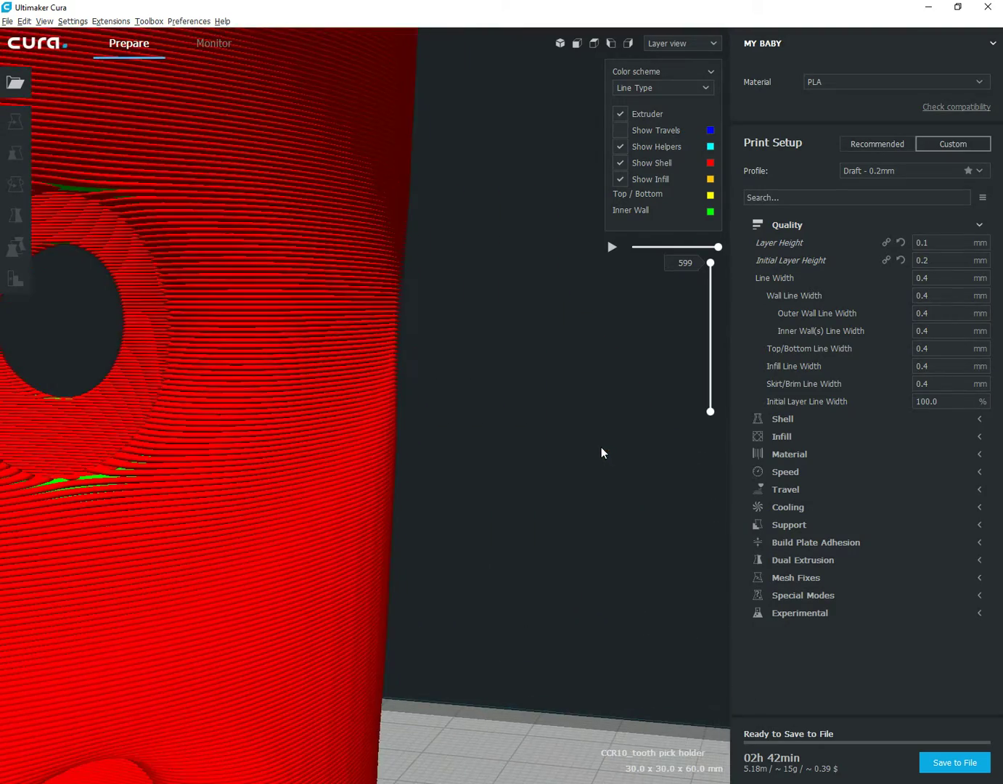
{"action": "scroll", "coordinate": [567, 449], "scroll_direction": "down", "scroll_amount": 8}
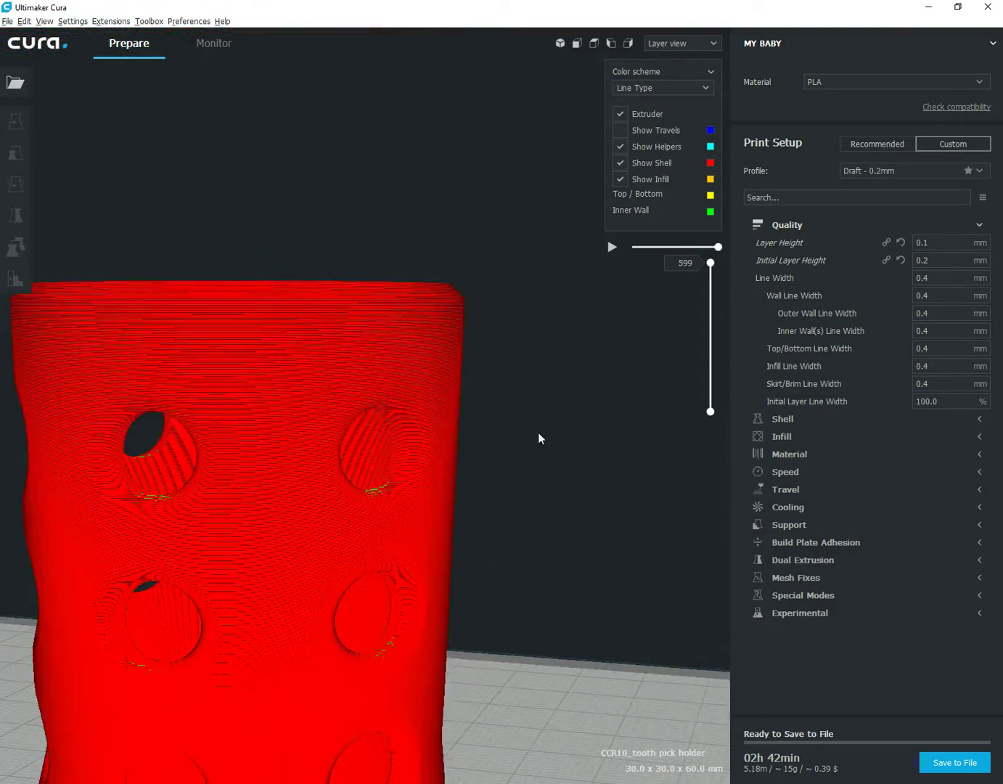
{"action": "scroll", "coordinate": [657, 577], "scroll_direction": "down", "scroll_amount": 4}
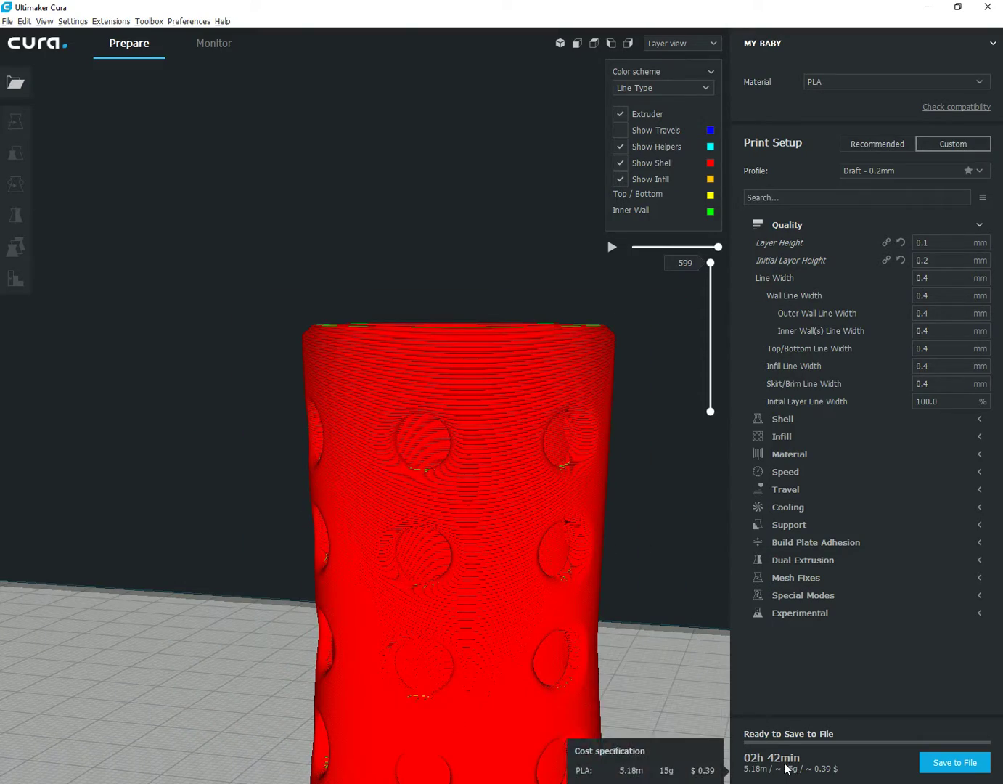
{"action": "scroll", "coordinate": [574, 450], "scroll_direction": "up", "scroll_amount": 3}
{"action": "scroll", "coordinate": [529, 382], "scroll_direction": "down", "scroll_amount": 5}
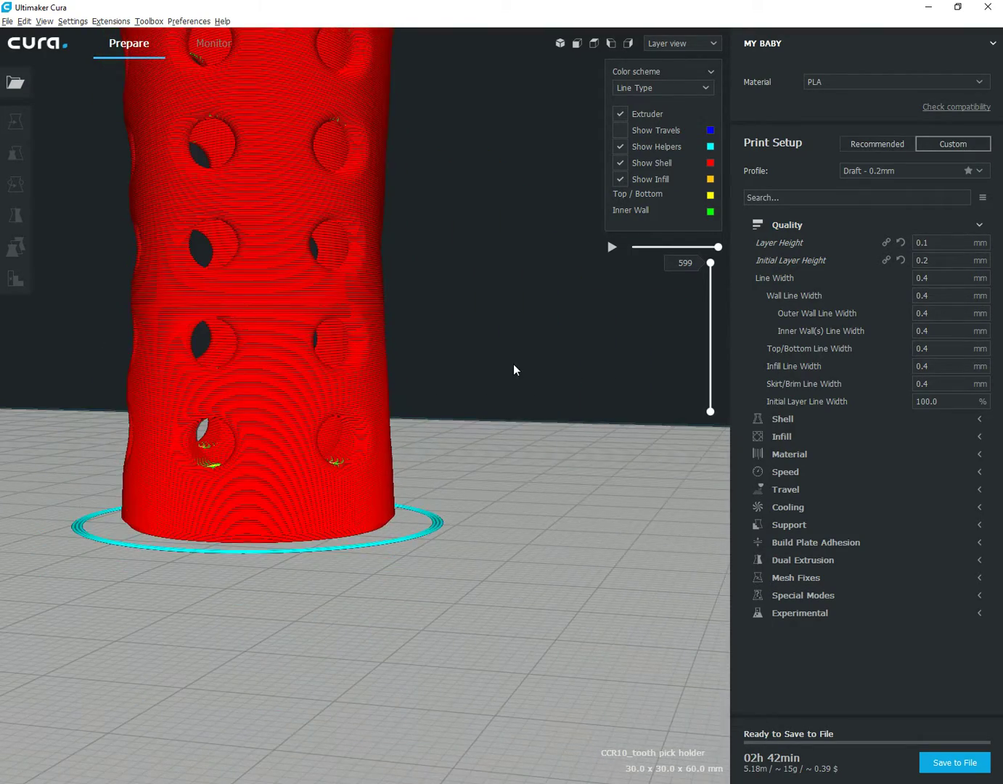
Step: View the whole sliced holder from the side and from above, including in the preset 3D view
{"action": "middle_click_drag", "start_coordinate": [602, 451], "coordinate": [630, 503]}
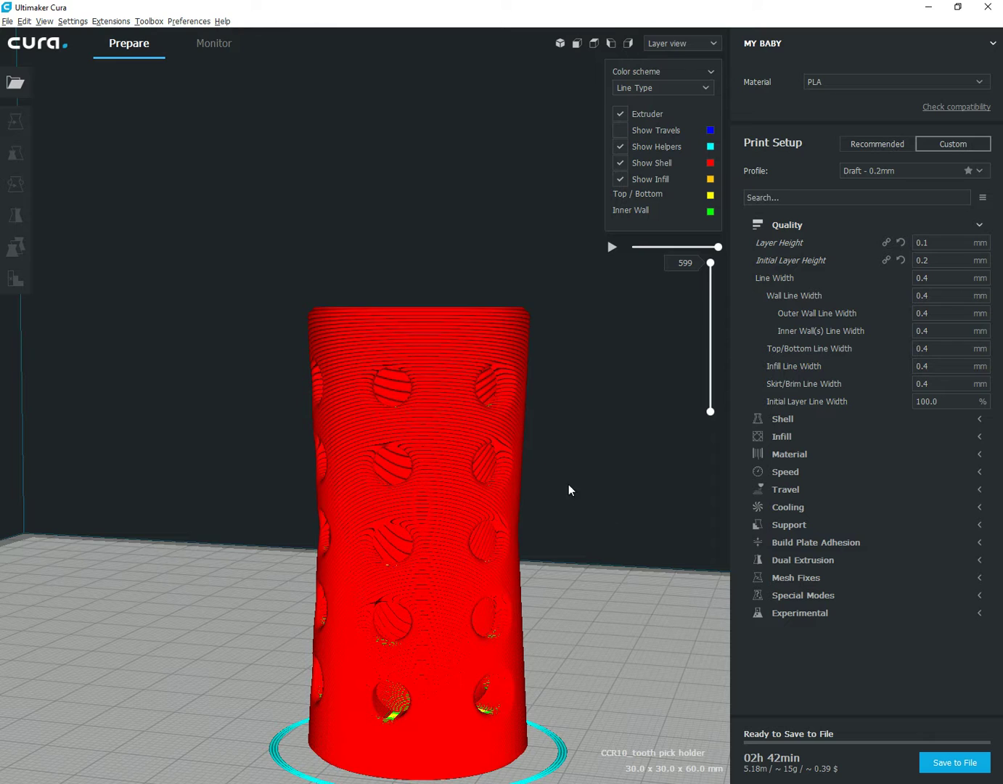
{"action": "right_click_drag", "start_coordinate": [569, 485], "coordinate": [598, 506]}
{"action": "middle_click_drag", "start_coordinate": [555, 449], "coordinate": [506, 359]}
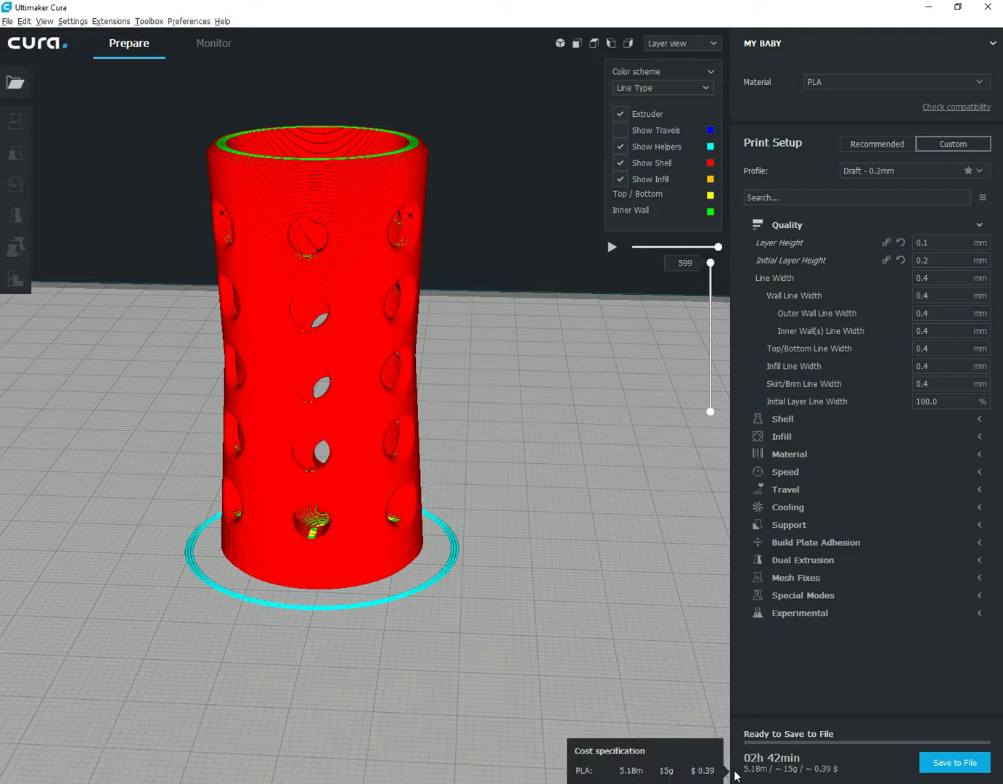
{"action": "right_click_drag", "start_coordinate": [562, 445], "coordinate": [649, 504]}
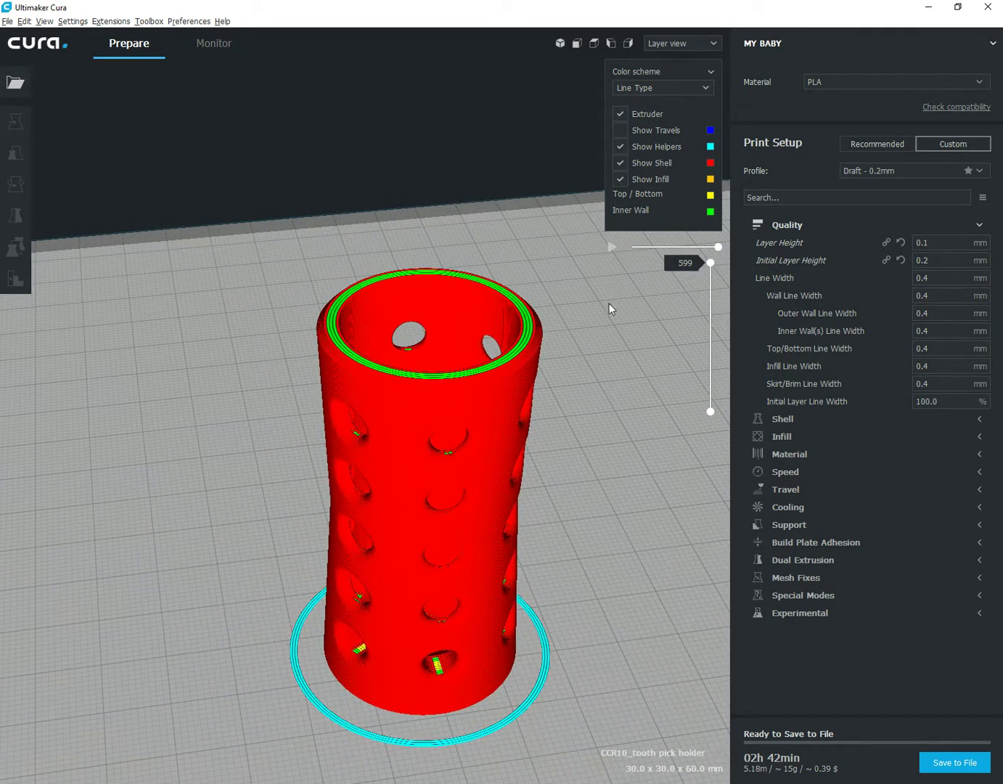
{"action": "right_click_drag", "start_coordinate": [559, 446], "coordinate": [568, 44]}
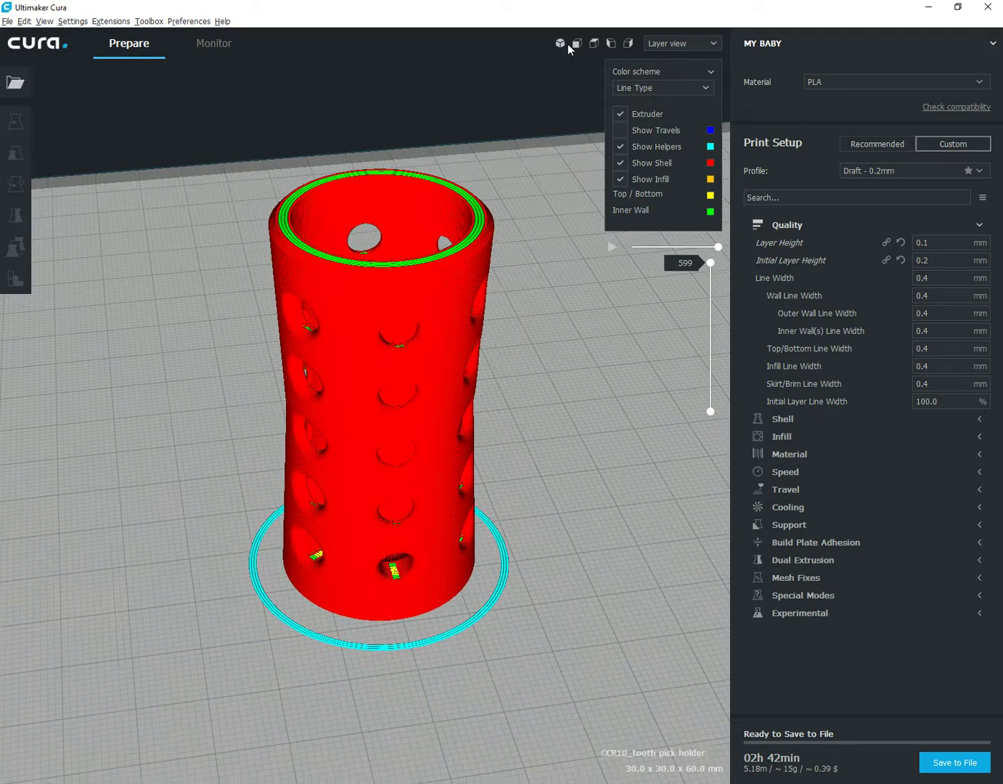
{"action": "left_click", "coordinate": [561, 43]}
{"action": "scroll", "coordinate": [357, 473], "scroll_direction": "up", "scroll_amount": 10}
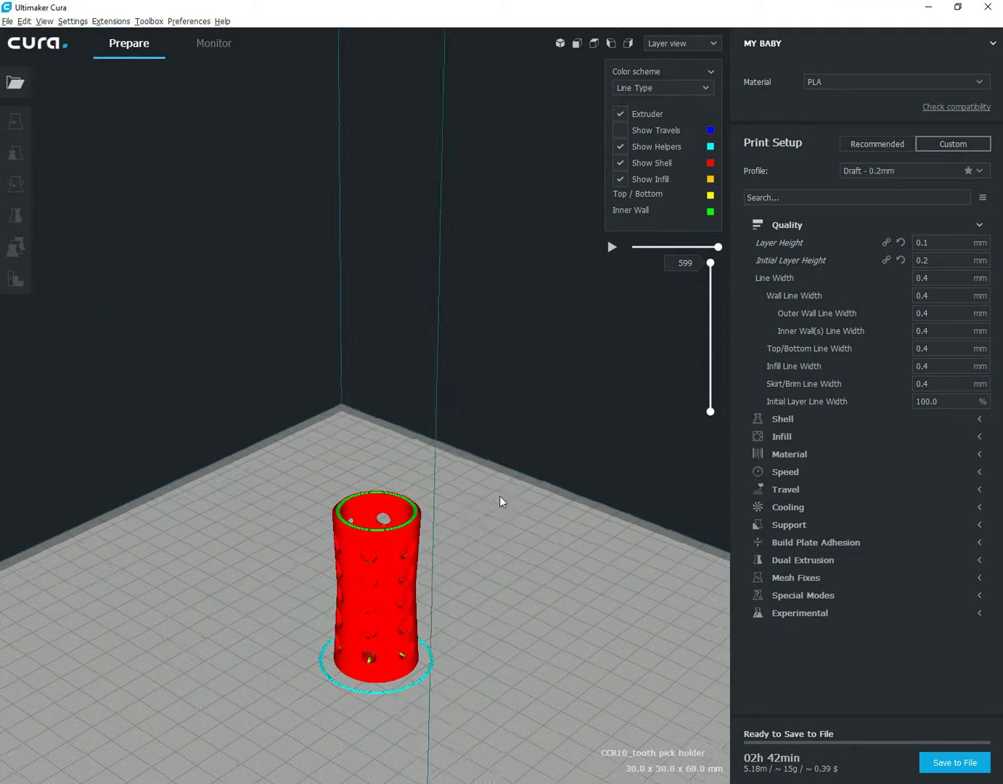
{"action": "scroll", "coordinate": [499, 578], "scroll_direction": "up", "scroll_amount": 5}
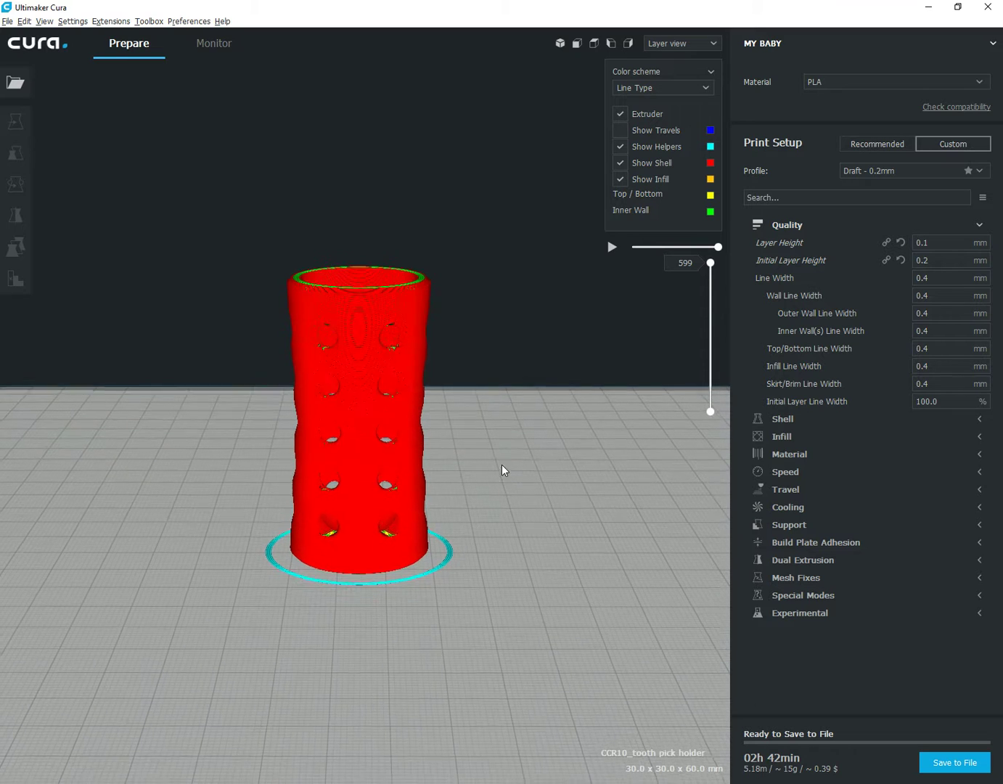
Step: Set the layer height to 0.3 mm and check the print time breakdown
{"action": "left_click", "coordinate": [939, 244]}
{"action": "key", "text": "BackSpace"}
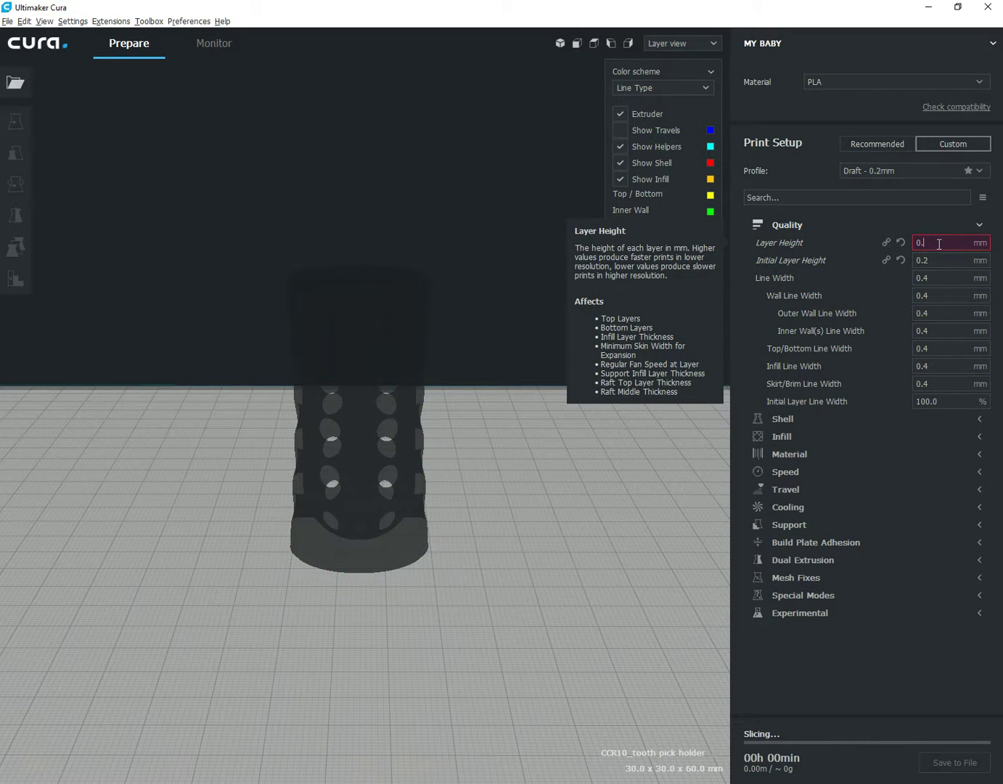
{"action": "type", "text": "3"}
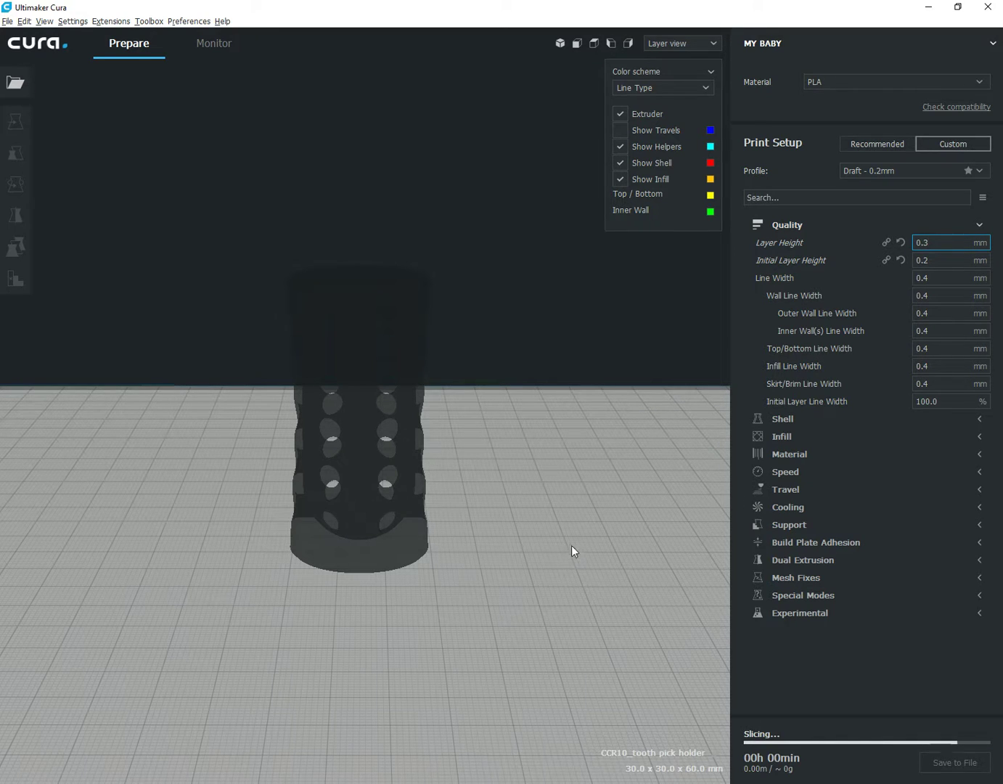
{"action": "mouse_move", "coordinate": [782, 763]}
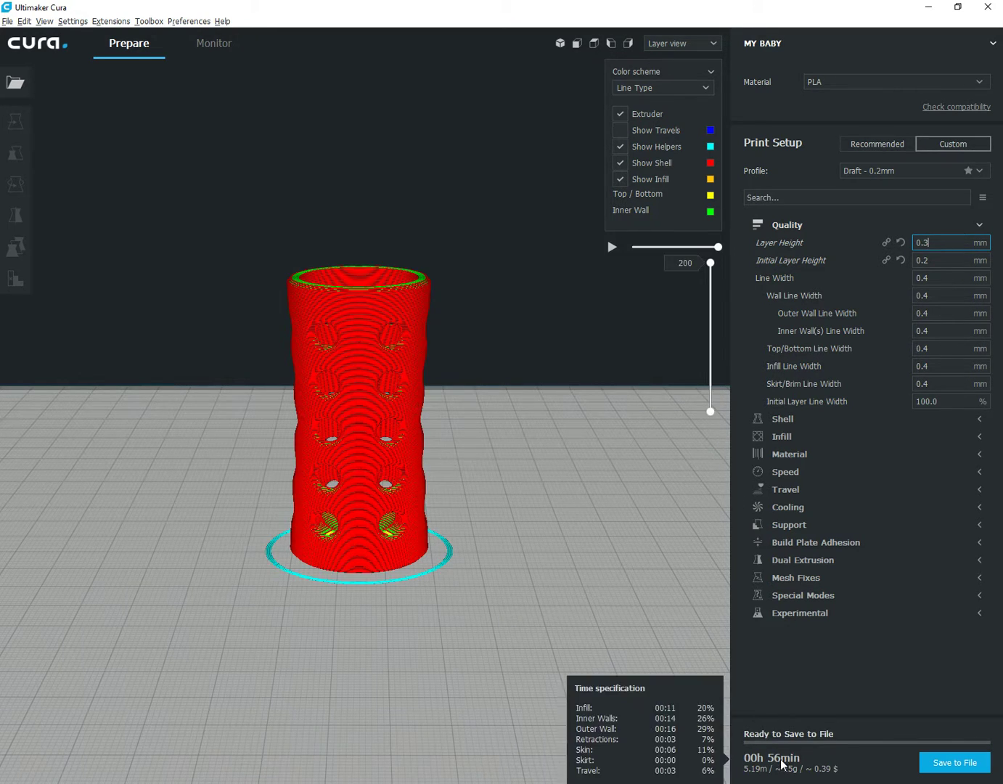
Step: Examine the 0.3 mm layer lines close up on the holder's rim, wall and around the holes
{"action": "right_click_drag", "start_coordinate": [544, 484], "coordinate": [645, 594]}
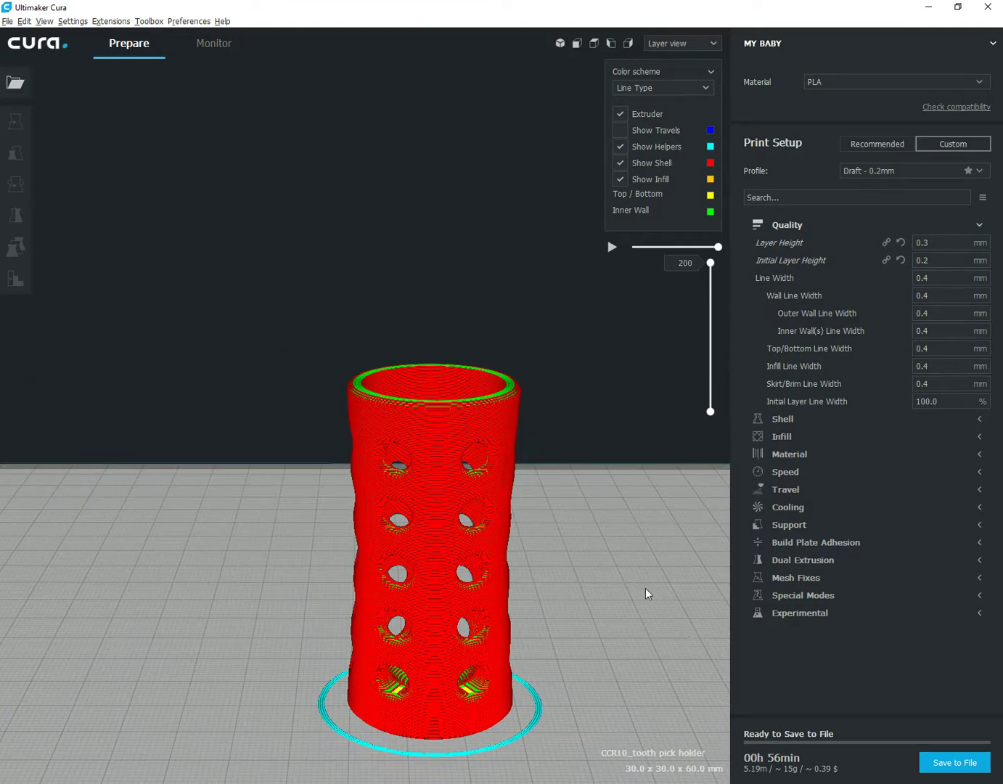
{"action": "scroll", "coordinate": [606, 501], "scroll_direction": "up", "scroll_amount": 10}
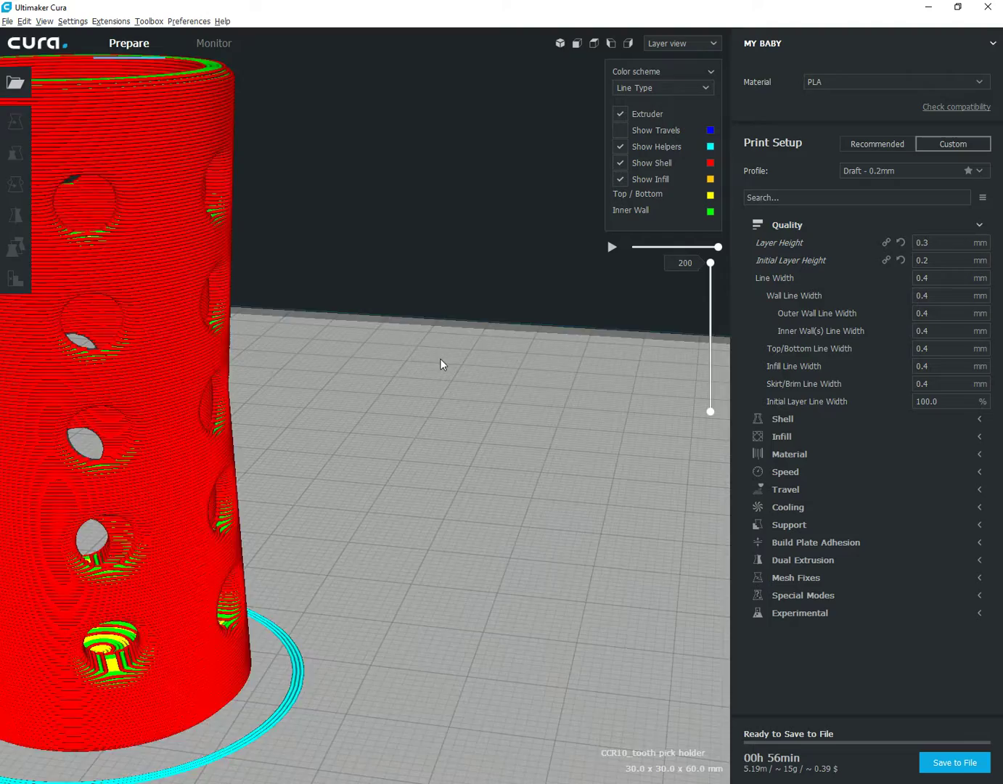
{"action": "right_click_drag", "start_coordinate": [440, 358], "coordinate": [481, 367]}
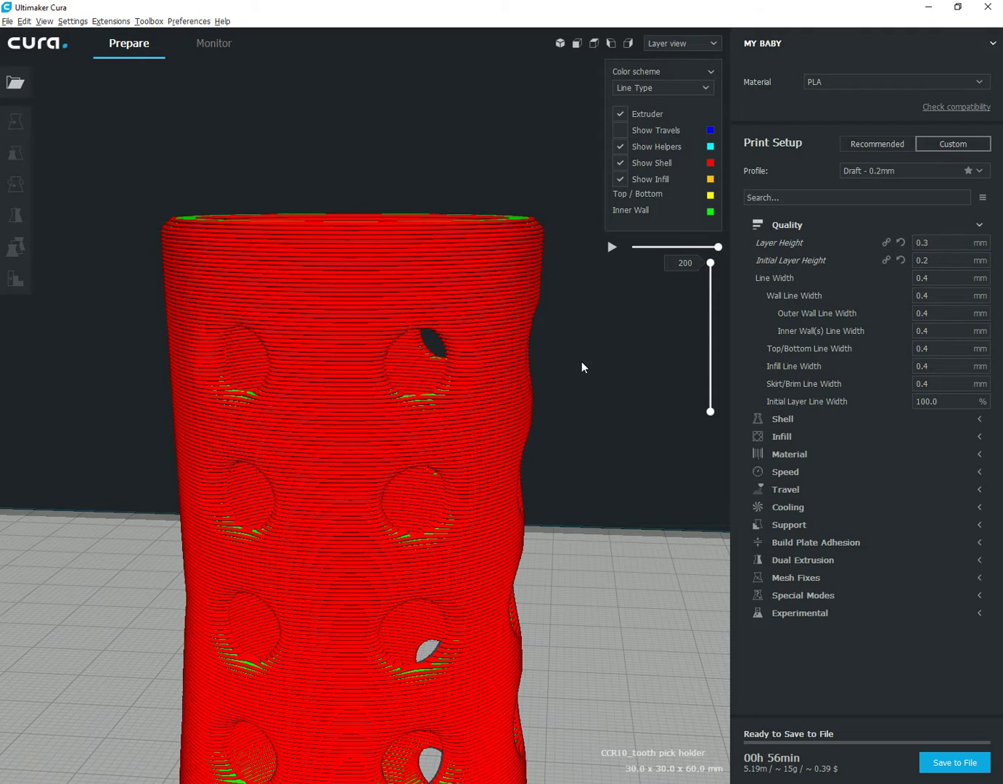
{"action": "right_click_drag", "start_coordinate": [581, 362], "coordinate": [566, 383]}
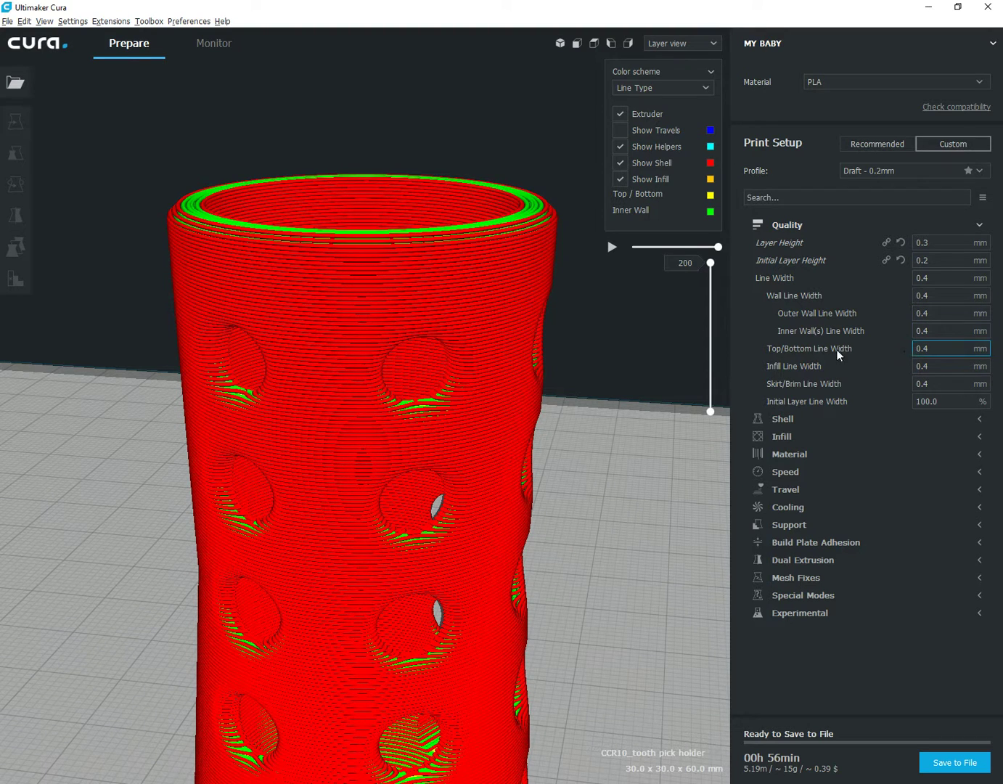
{"action": "right_click_drag", "start_coordinate": [637, 358], "coordinate": [613, 480]}
Step: Set the layer height to 0.2 mm and reslice the holder
{"action": "left_click", "coordinate": [948, 237]}
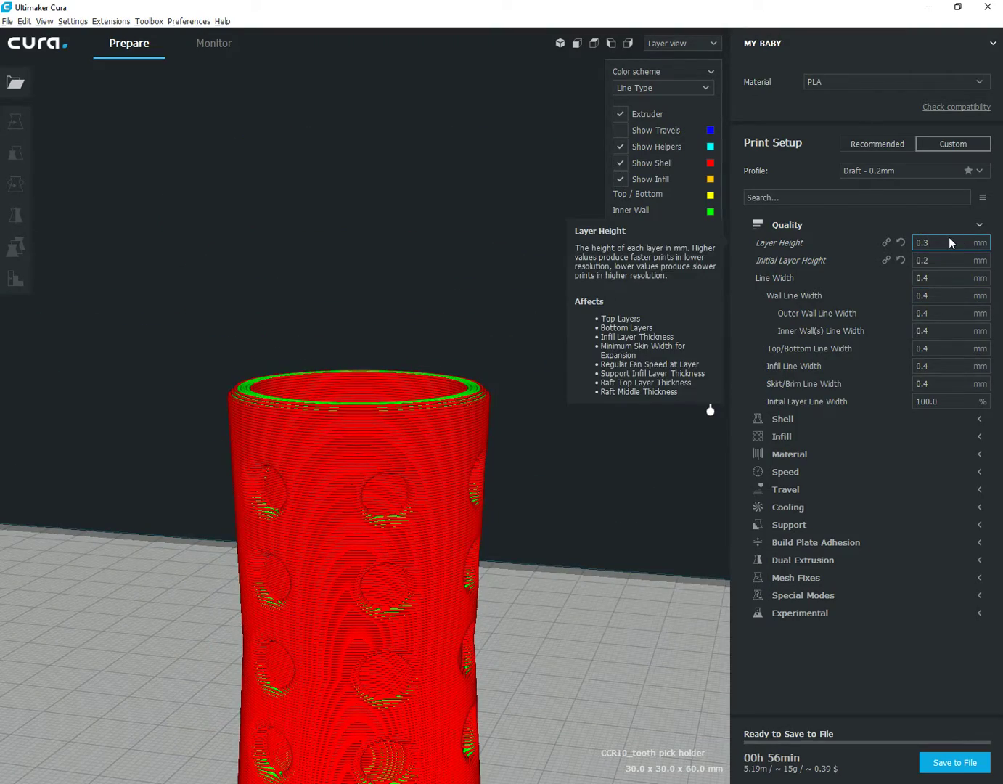
{"action": "key", "text": "BackSpace"}
{"action": "type", "text": "2"}
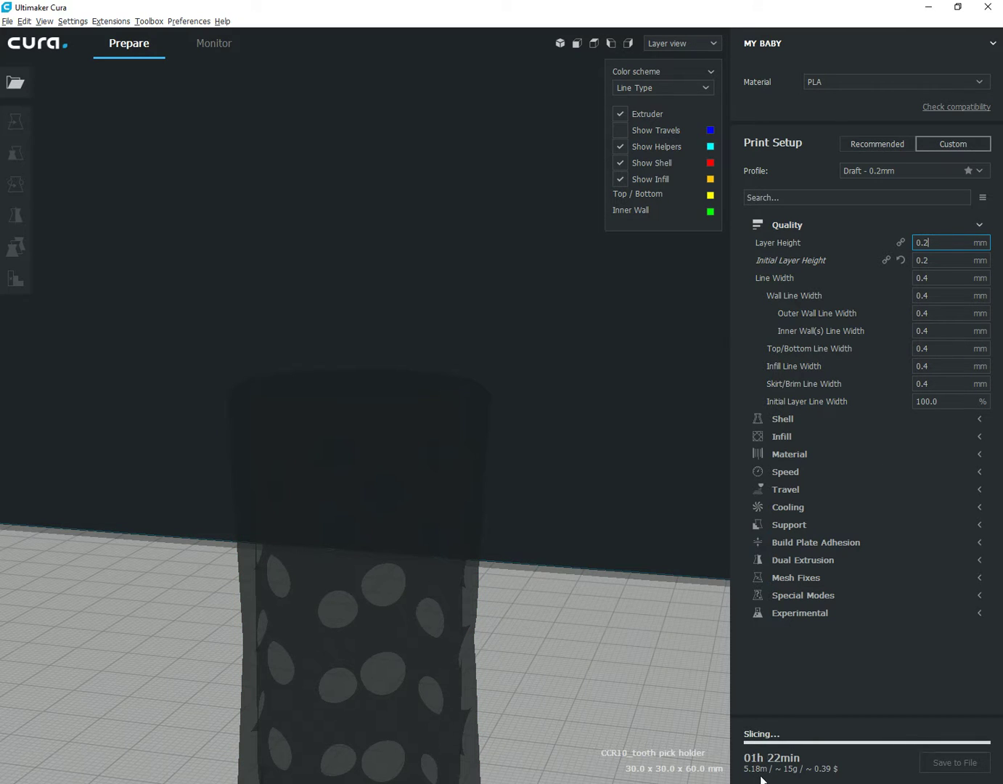
Step: Examine the 0.2 mm sliced holder as a whole and up close, from above and from the side
{"action": "middle_click_drag", "start_coordinate": [651, 437], "coordinate": [585, 352]}
{"action": "right_click_drag", "start_coordinate": [586, 351], "coordinate": [588, 380]}
{"action": "scroll", "coordinate": [628, 436], "scroll_direction": "up", "scroll_amount": 3}
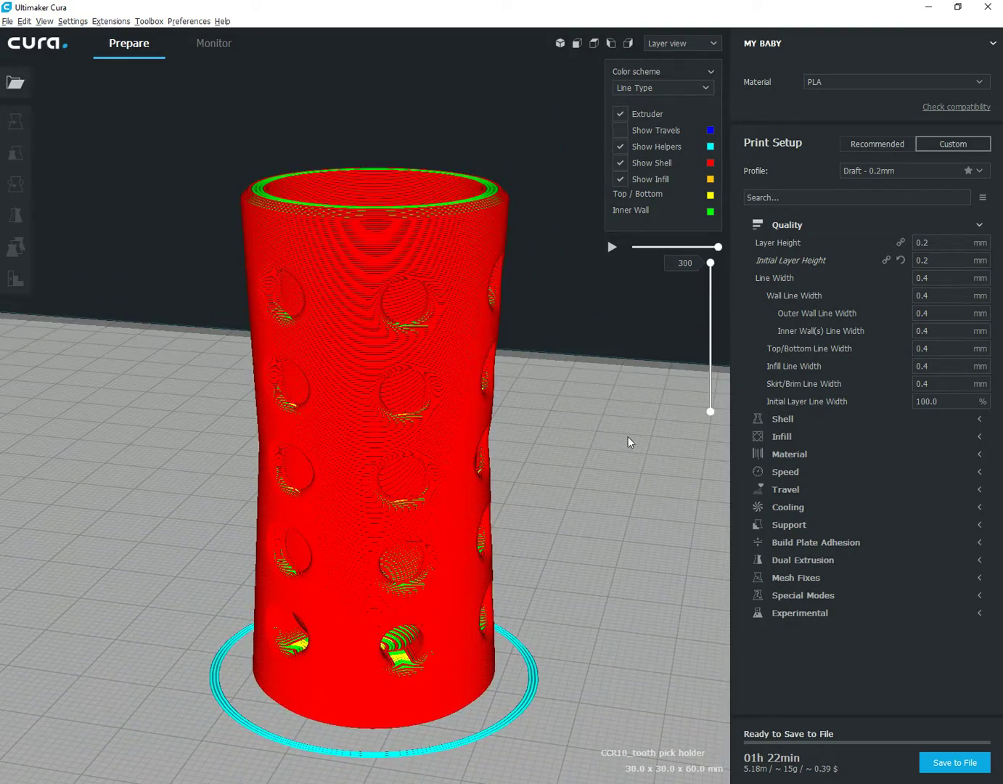
{"action": "scroll", "coordinate": [628, 453], "scroll_direction": "down", "scroll_amount": 5}
{"action": "scroll", "coordinate": [435, 348], "scroll_direction": "down", "scroll_amount": 3}
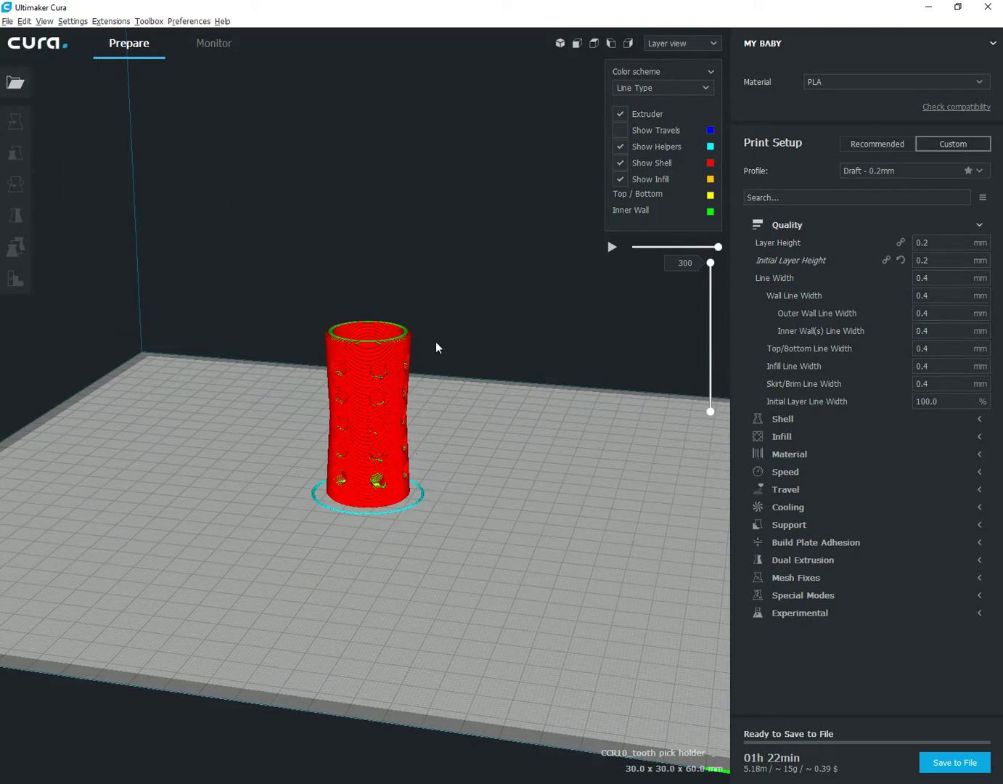
{"action": "scroll", "coordinate": [471, 403], "scroll_direction": "up", "scroll_amount": 1}
{"action": "scroll", "coordinate": [572, 471], "scroll_direction": "up", "scroll_amount": 5}
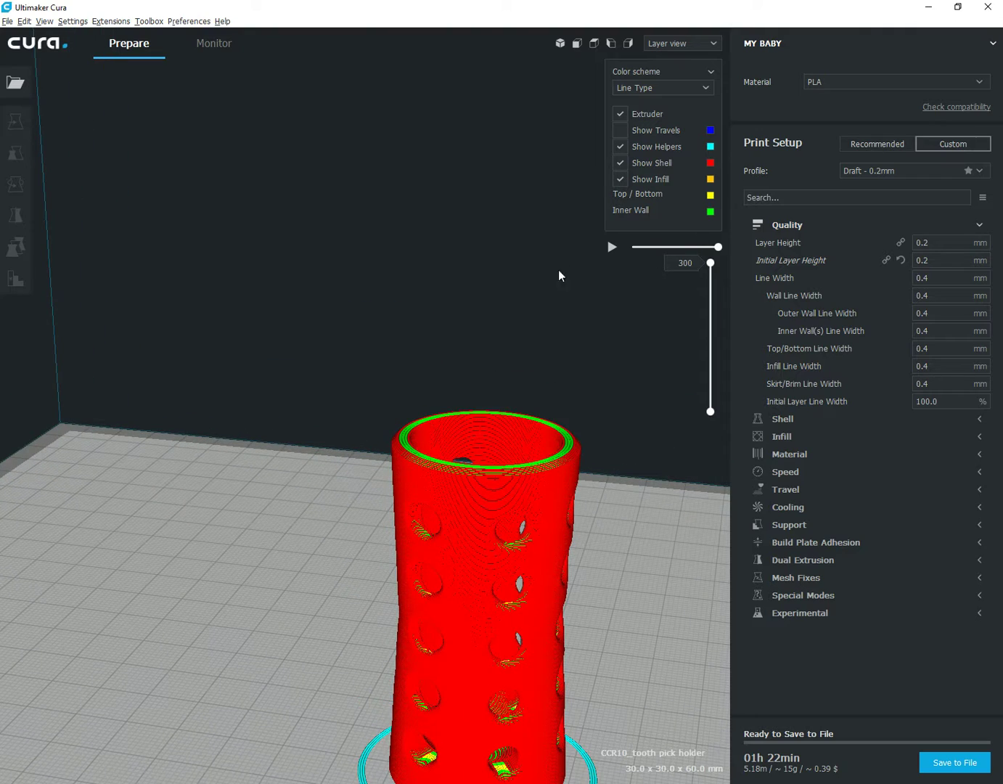
{"action": "scroll", "coordinate": [447, 281], "scroll_direction": "down", "scroll_amount": 5}
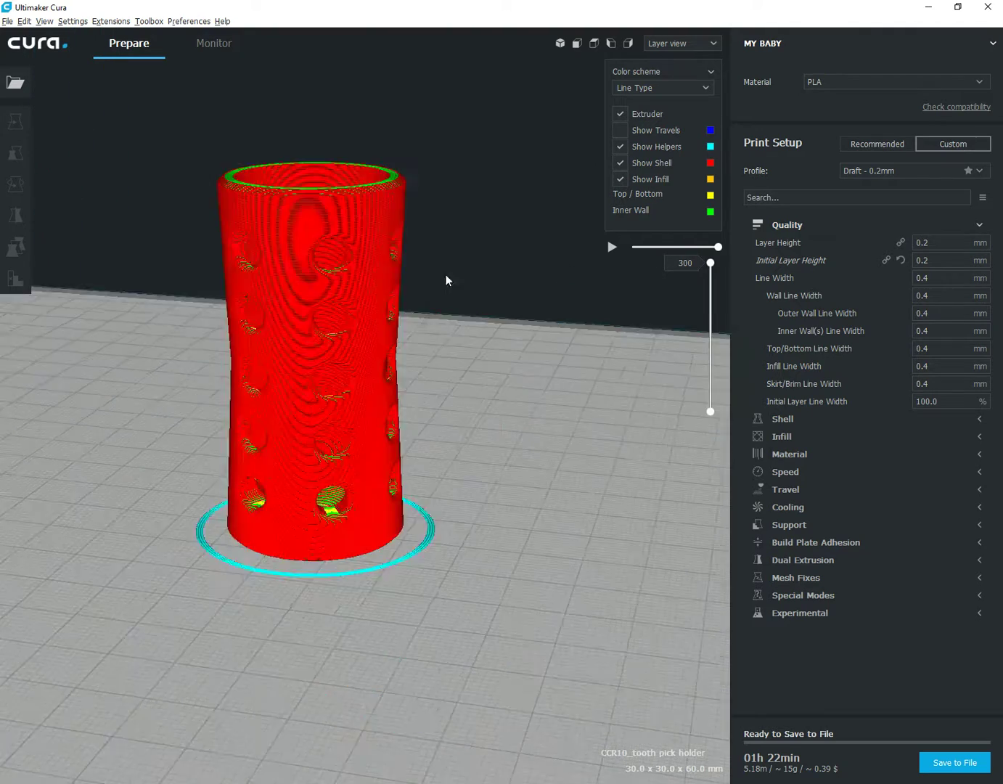
{"action": "scroll", "coordinate": [509, 360], "scroll_direction": "up", "scroll_amount": 2}
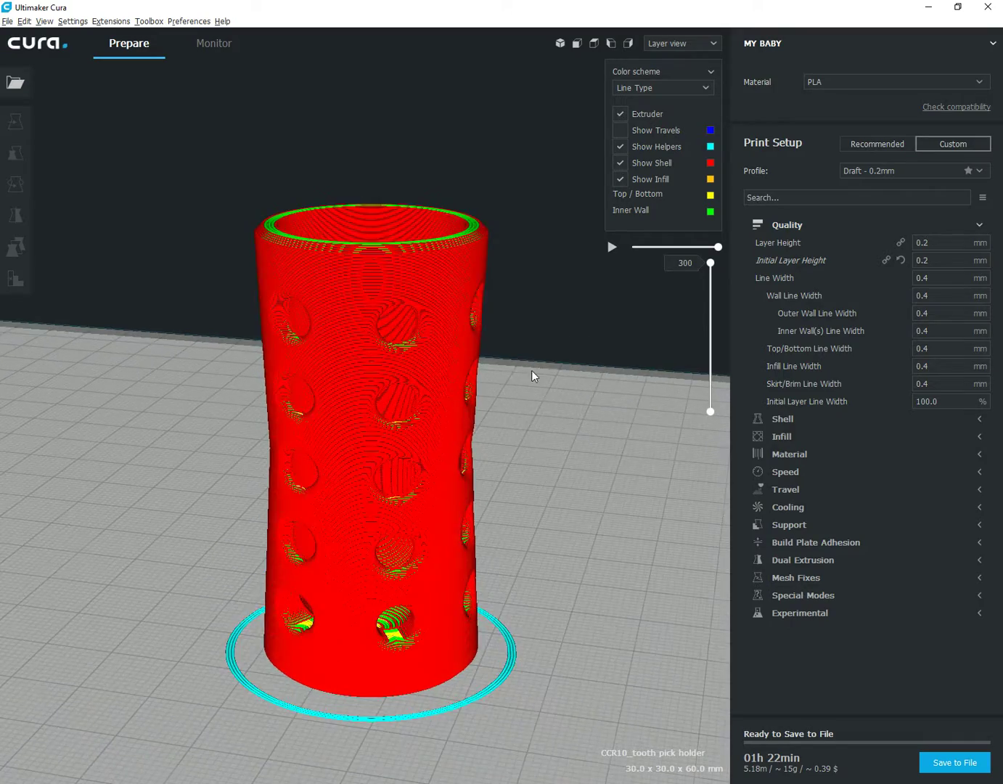
{"action": "right_click_drag", "start_coordinate": [531, 370], "coordinate": [566, 154]}
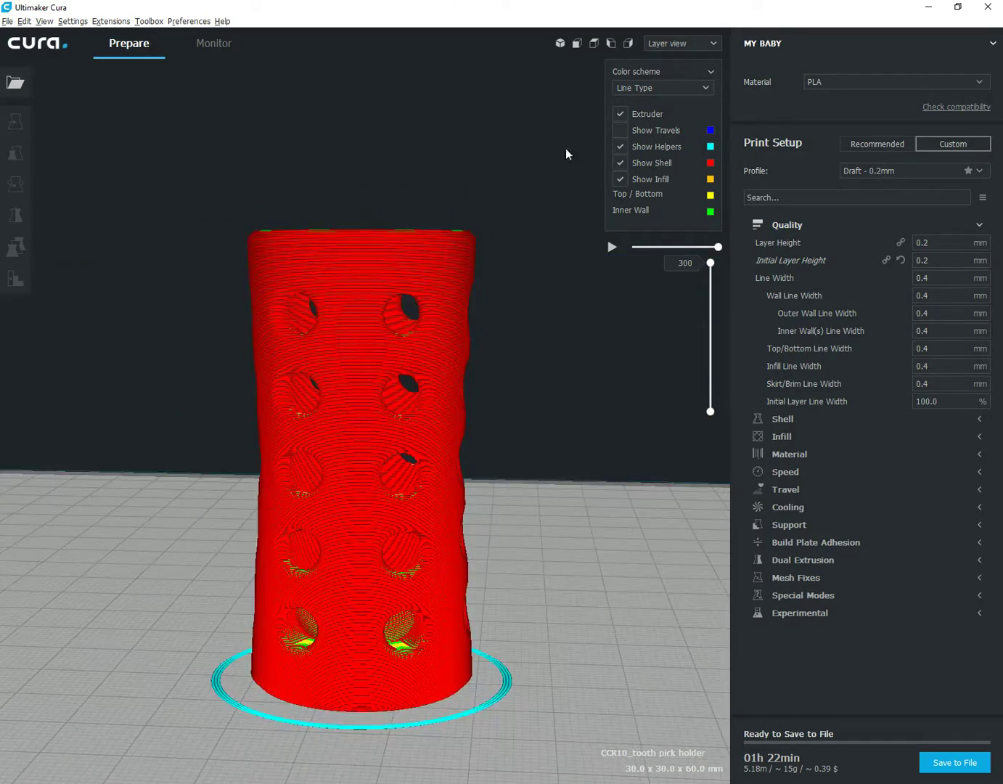
{"action": "scroll", "coordinate": [574, 432], "scroll_direction": "up", "scroll_amount": 2}
Step: Collapse the Quality settings and view the sliced holder in the preset 3D view, enlarged
{"action": "left_click", "coordinate": [932, 242]}
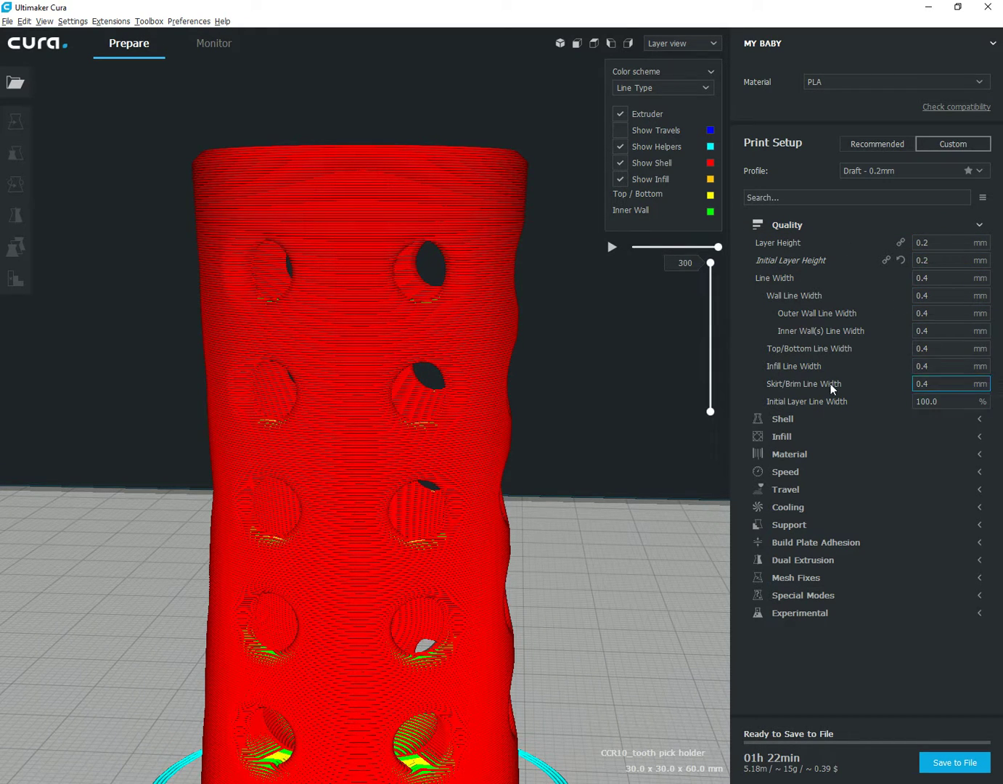
{"action": "left_click", "coordinate": [789, 225]}
{"action": "left_click", "coordinate": [559, 44]}
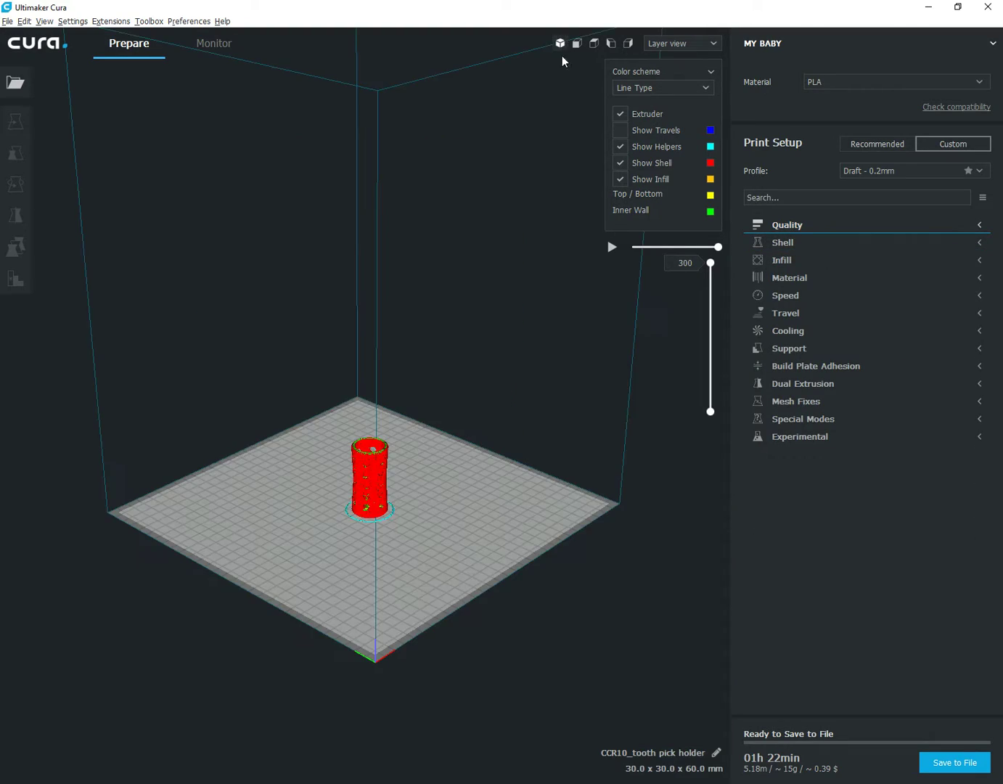
{"action": "scroll", "coordinate": [433, 436], "scroll_direction": "up", "scroll_amount": 10}
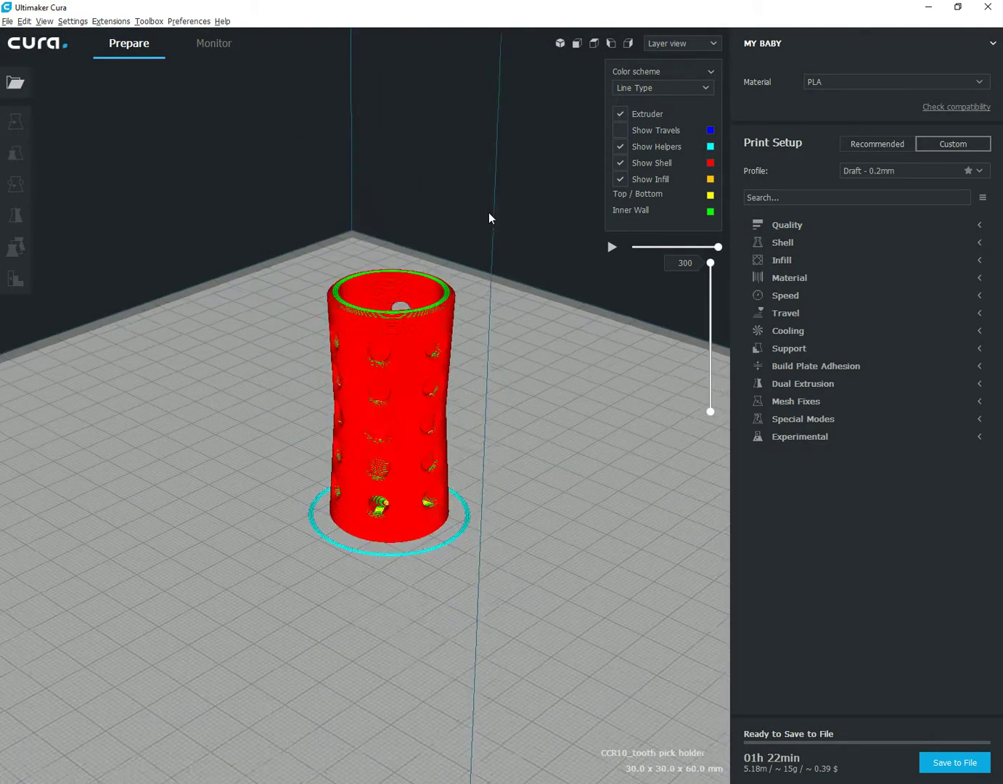
{"action": "scroll", "coordinate": [542, 256], "scroll_direction": "up", "scroll_amount": 5}
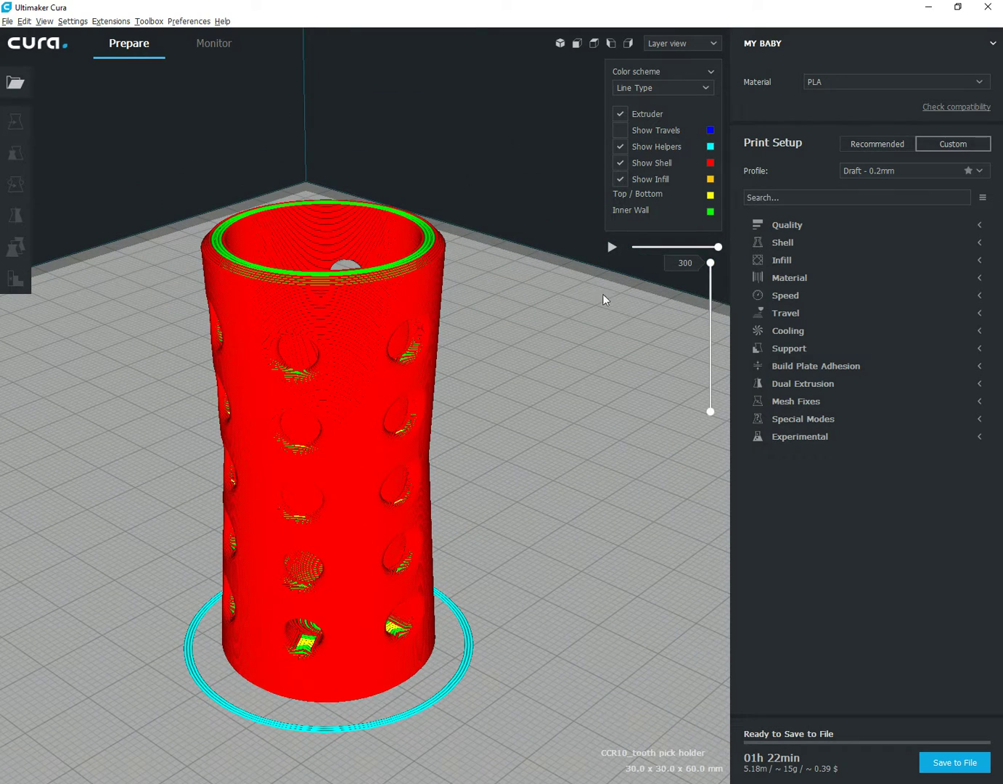
Step: Expand the Shell settings and examine the wall thickness and wall line count alongside the wall lines on the holder's rim
{"action": "left_click", "coordinate": [815, 241]}
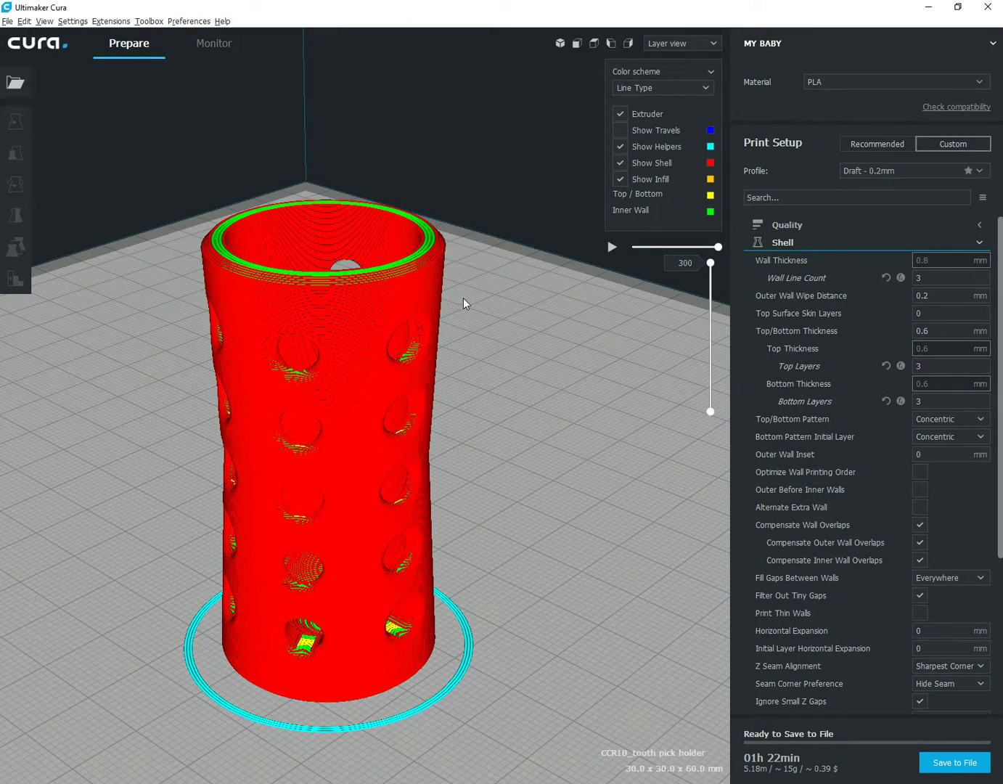
{"action": "scroll", "coordinate": [410, 288], "scroll_direction": "up", "scroll_amount": 3}
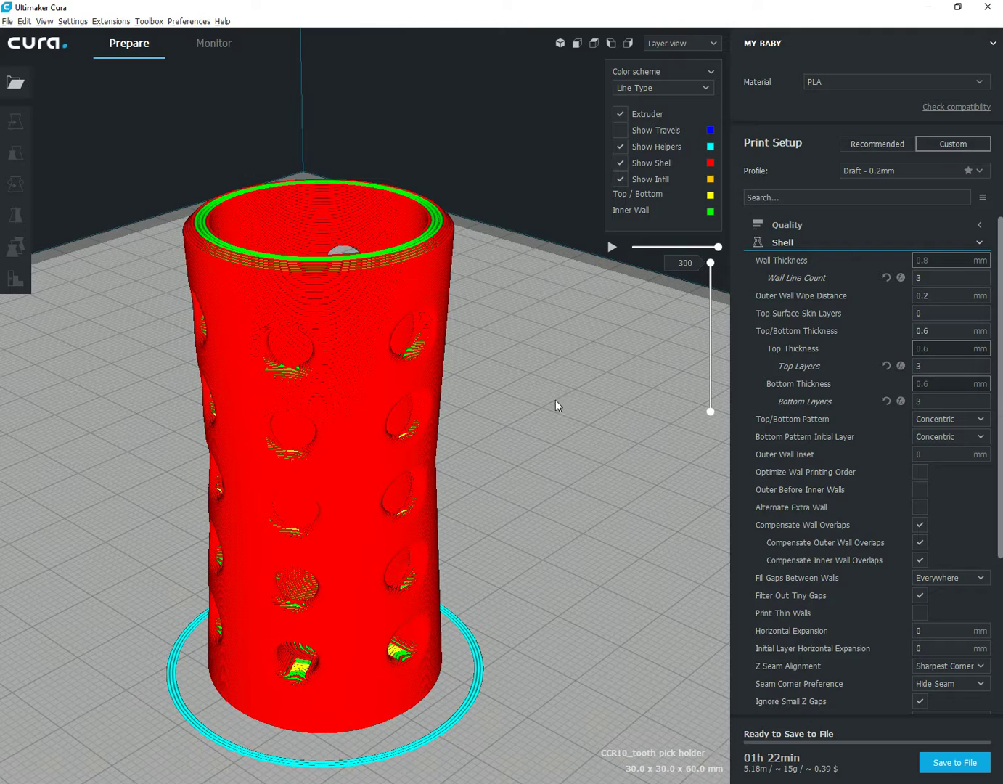
{"action": "scroll", "coordinate": [431, 354], "scroll_direction": "up", "scroll_amount": 5}
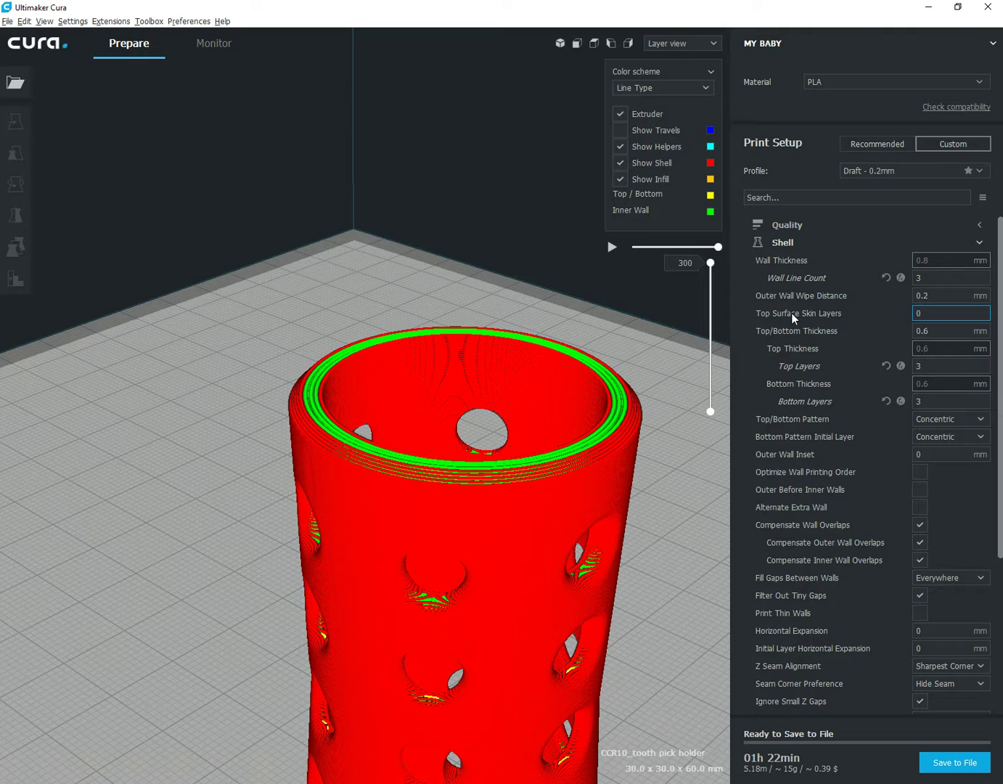
{"action": "mouse_move", "coordinate": [798, 262]}
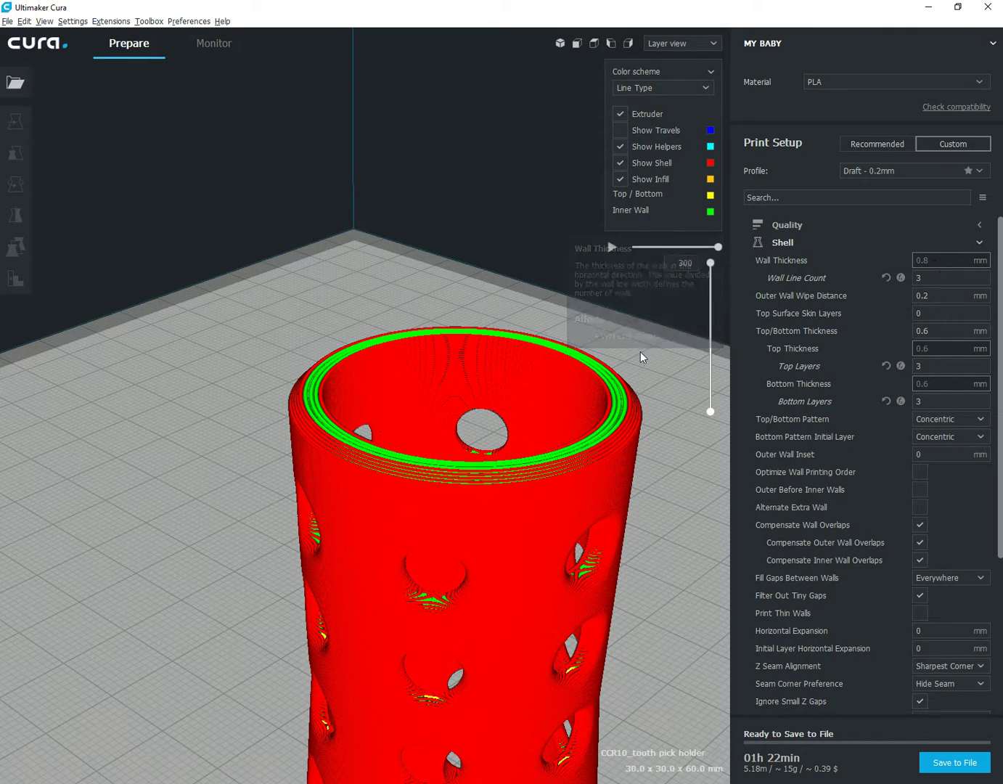
{"action": "middle_click_drag", "start_coordinate": [641, 363], "coordinate": [562, 320]}
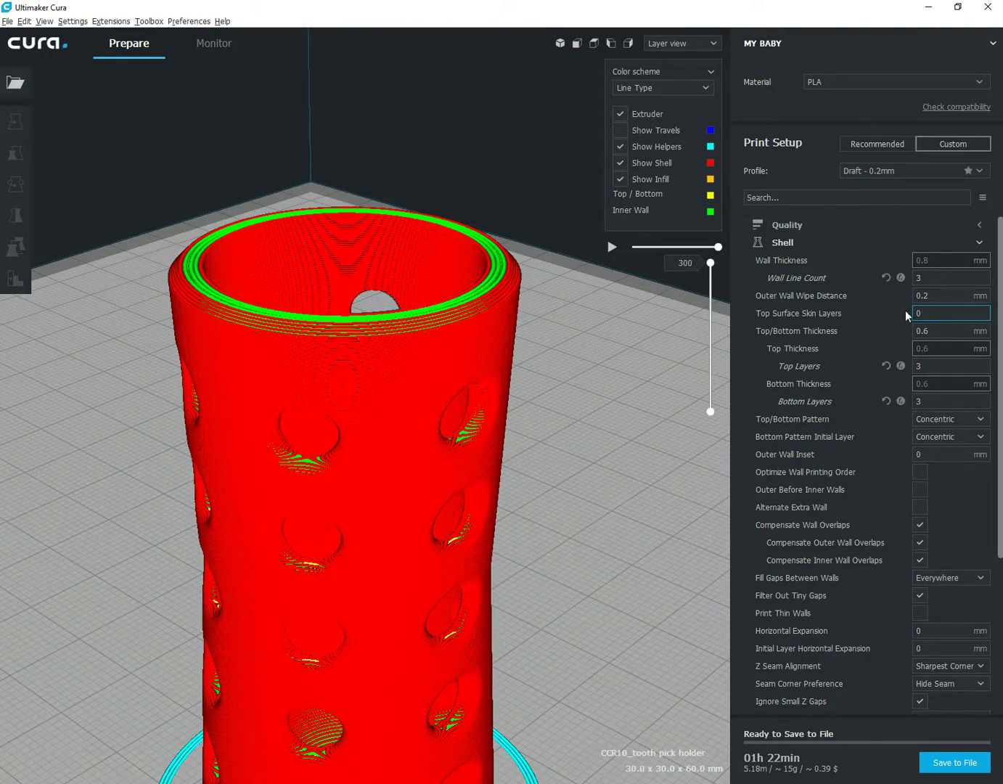
{"action": "left_click", "coordinate": [937, 277]}
{"action": "mouse_move", "coordinate": [779, 280]}
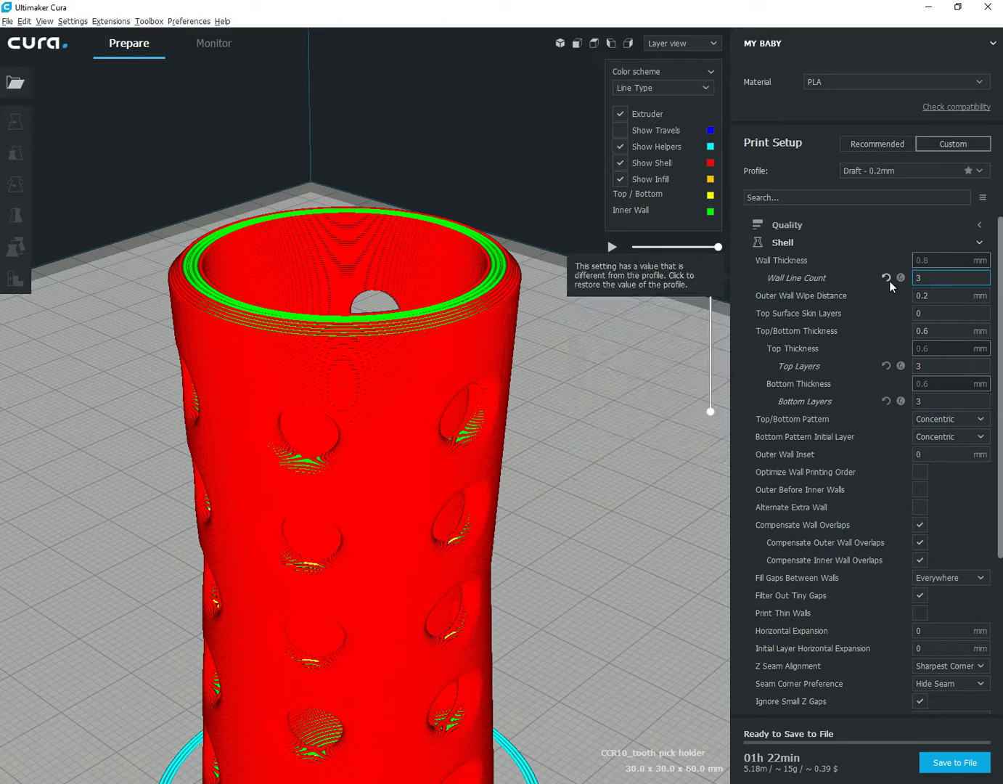
Step: Move the layer preview down through the holder and back up to layer 252, examining the wall lines in cross-section
{"action": "left_click_drag", "start_coordinate": [714, 265], "coordinate": [712, 291]}
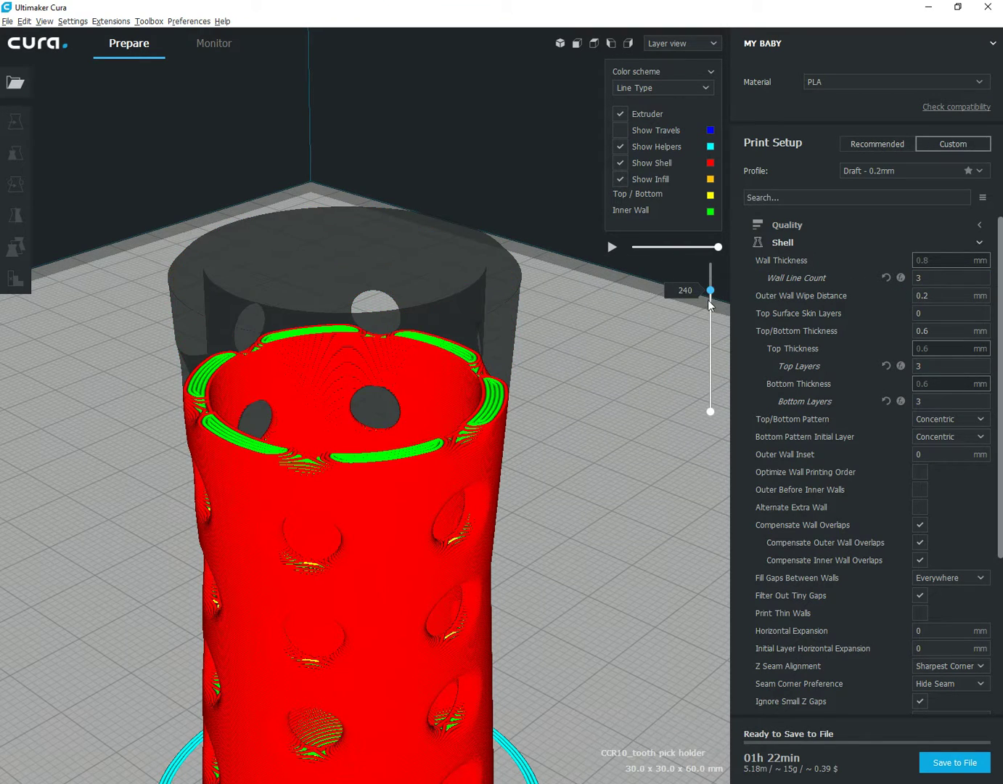
{"action": "scroll", "coordinate": [703, 306], "scroll_direction": "up", "scroll_amount": 12}
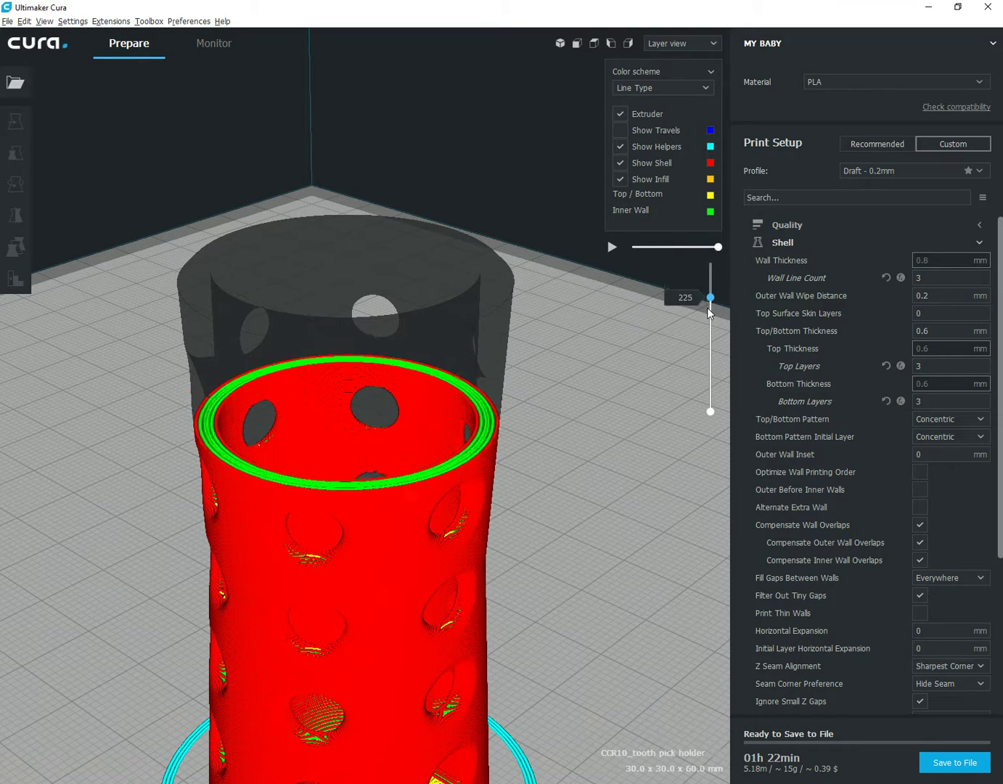
{"action": "scroll", "coordinate": [703, 319], "scroll_direction": "down", "scroll_amount": 20}
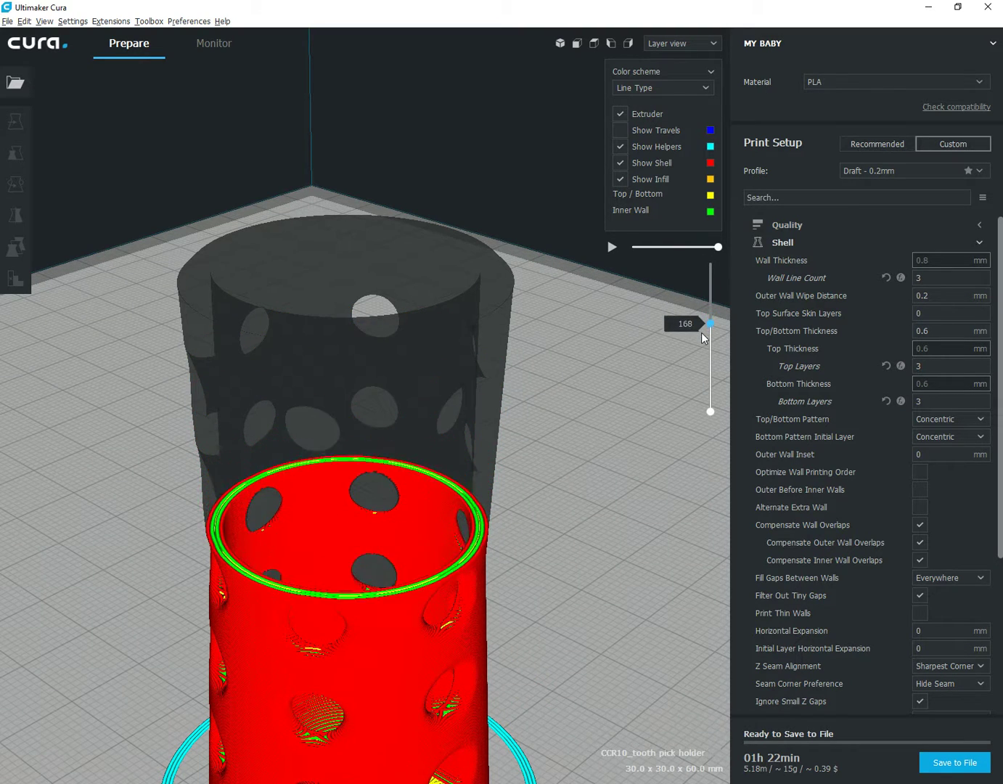
{"action": "scroll", "coordinate": [702, 350], "scroll_direction": "down", "scroll_amount": 15}
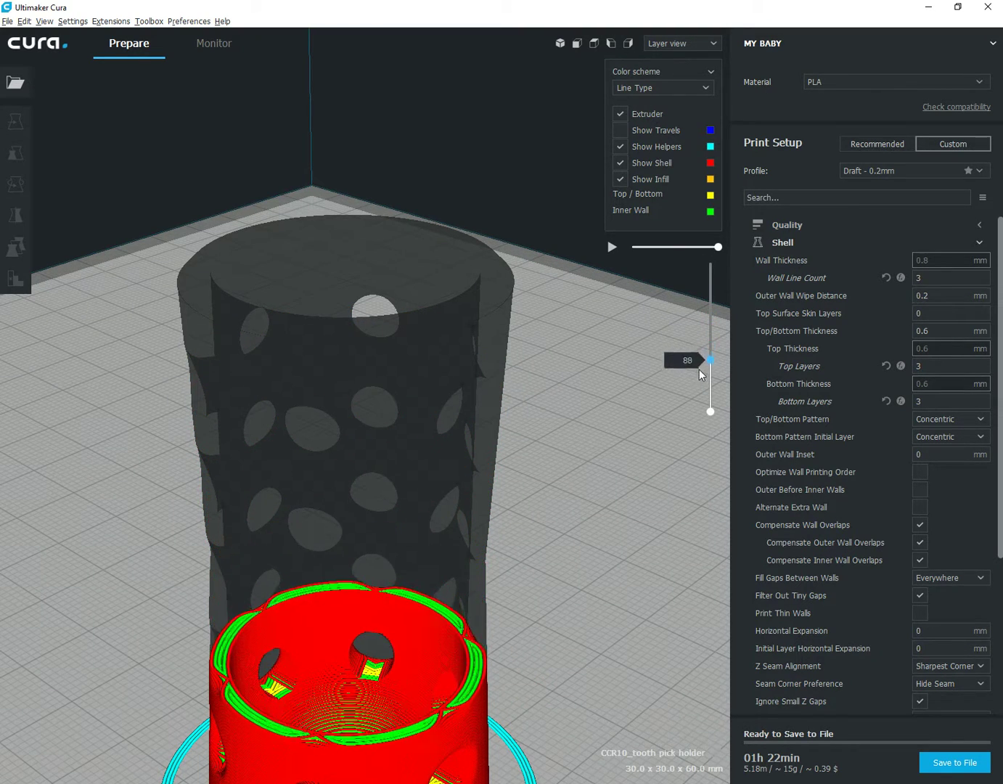
{"action": "scroll", "coordinate": [697, 378], "scroll_direction": "up", "scroll_amount": 4}
{"action": "scroll", "coordinate": [690, 363], "scroll_direction": "up", "scroll_amount": 10}
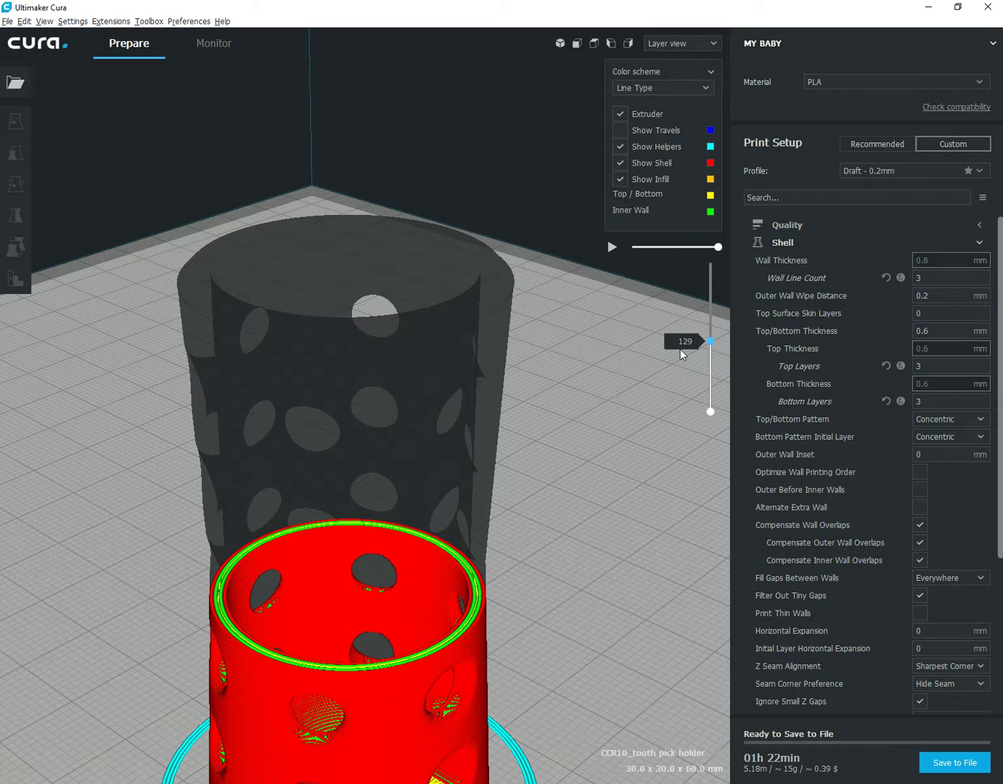
{"action": "scroll", "coordinate": [681, 348], "scroll_direction": "up", "scroll_amount": 15}
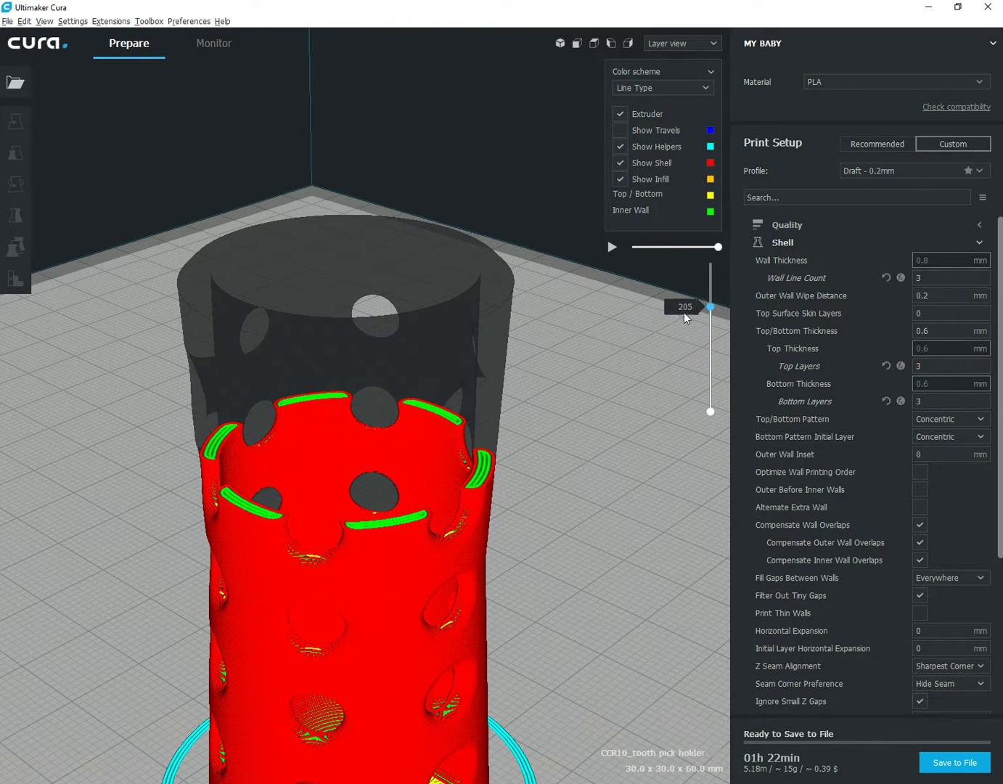
{"action": "scroll", "coordinate": [683, 312], "scroll_direction": "up", "scroll_amount": 4}
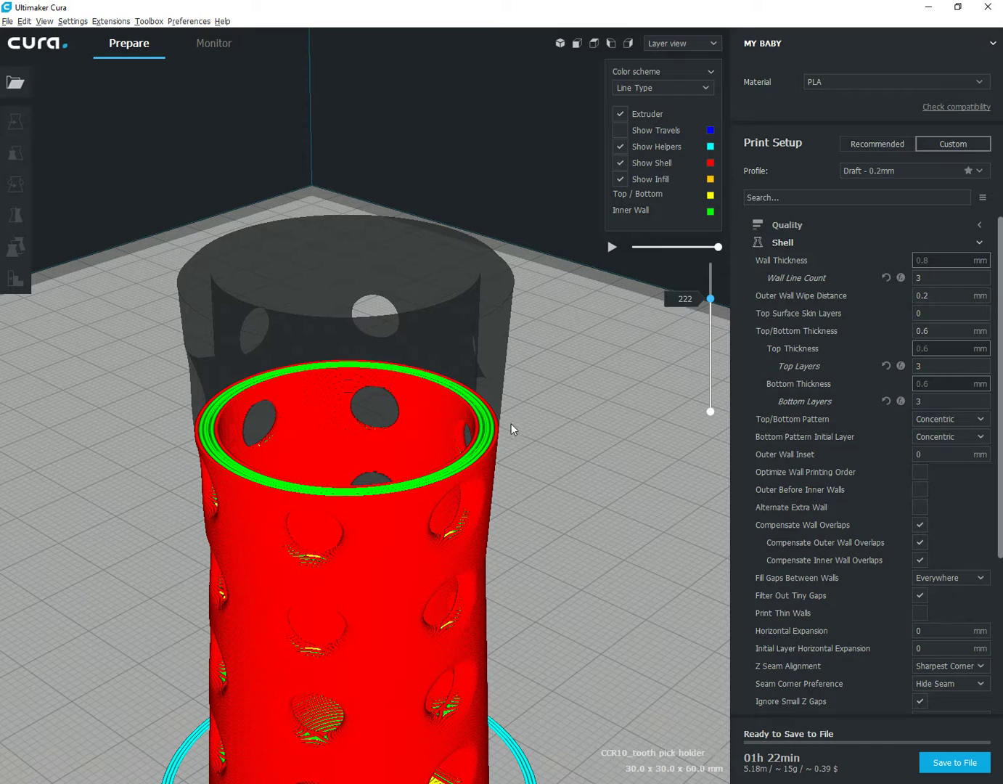
{"action": "scroll", "coordinate": [711, 304], "scroll_direction": "up", "scroll_amount": 7}
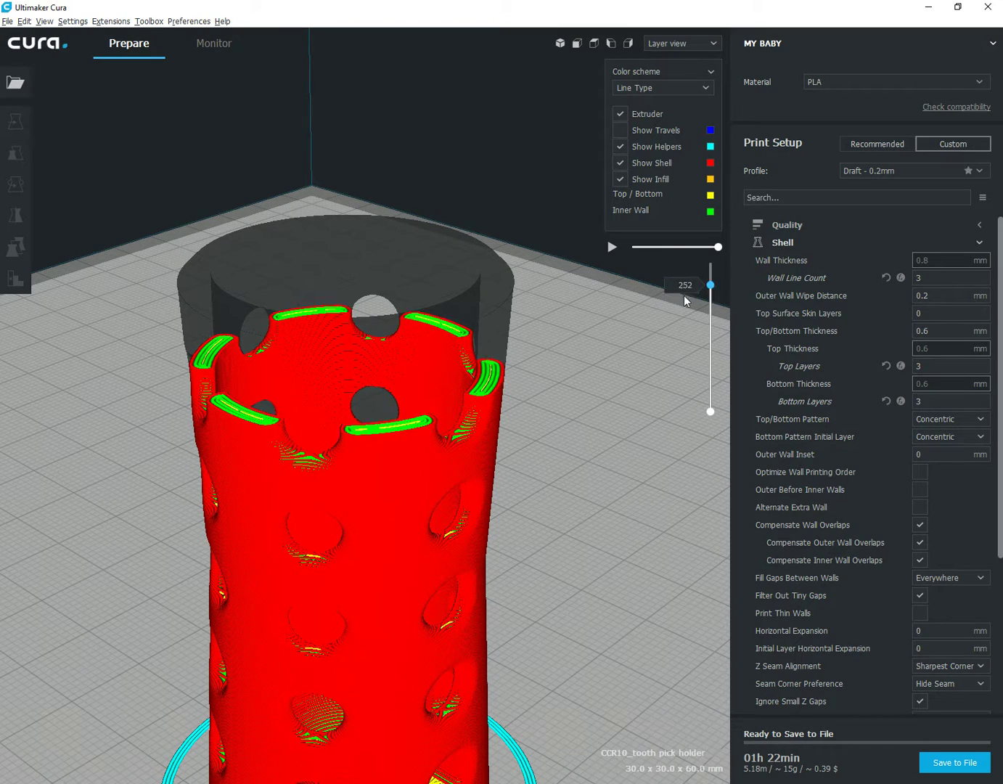
Step: Examine the wall cross-section between the holes close up at layer 252 and check the wall line count setting
{"action": "scroll", "coordinate": [545, 370], "scroll_direction": "up", "scroll_amount": 5}
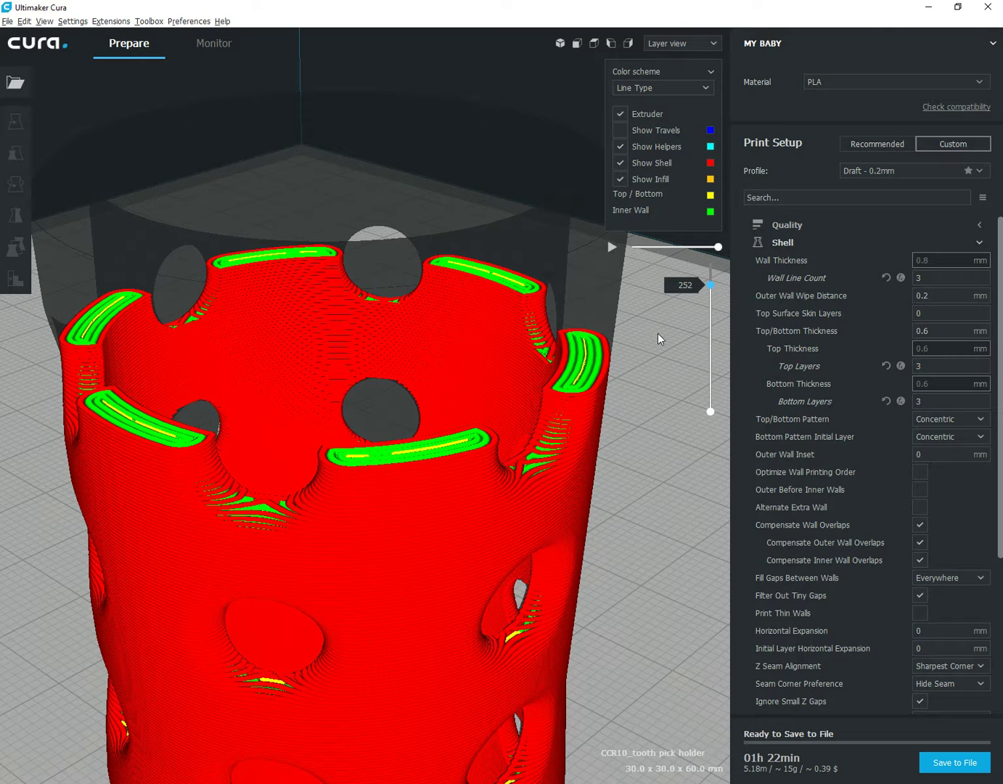
{"action": "scroll", "coordinate": [673, 436], "scroll_direction": "down", "scroll_amount": 5}
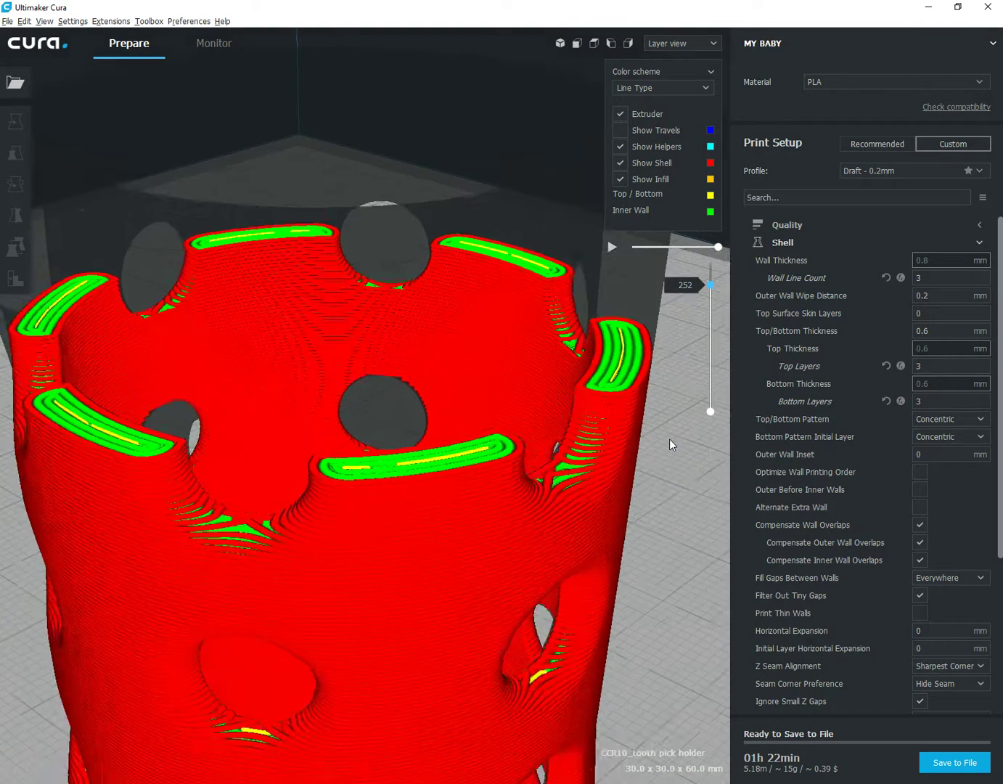
{"action": "scroll", "coordinate": [663, 438], "scroll_direction": "down", "scroll_amount": 4}
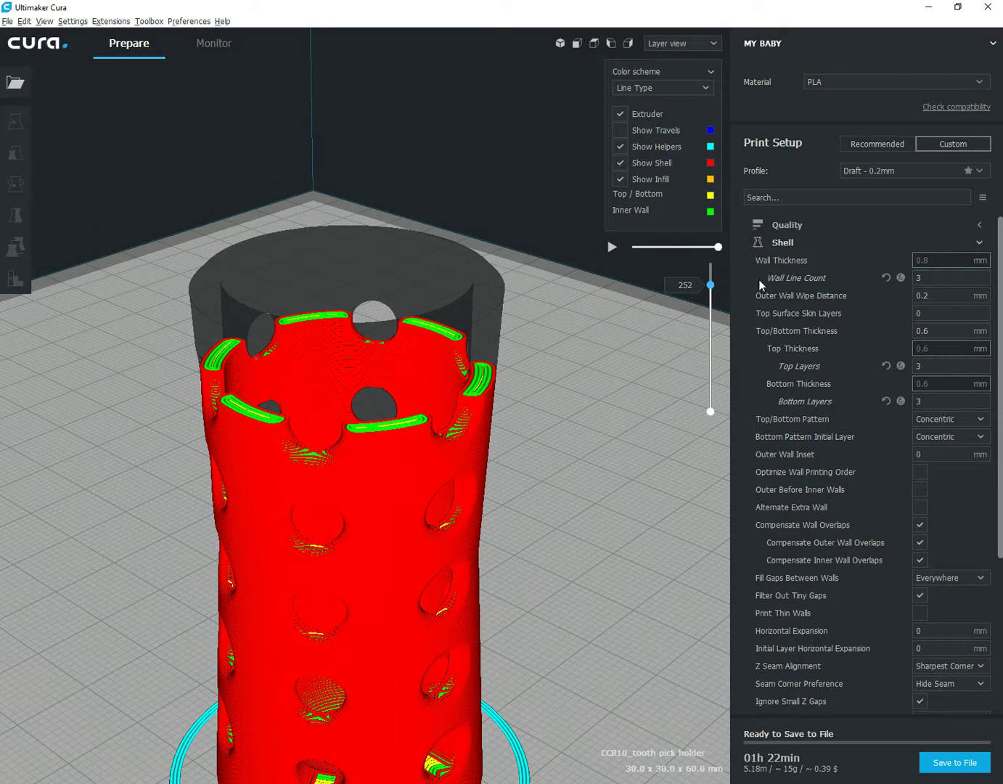
{"action": "left_click", "coordinate": [920, 278]}
{"action": "key", "text": "Return"}
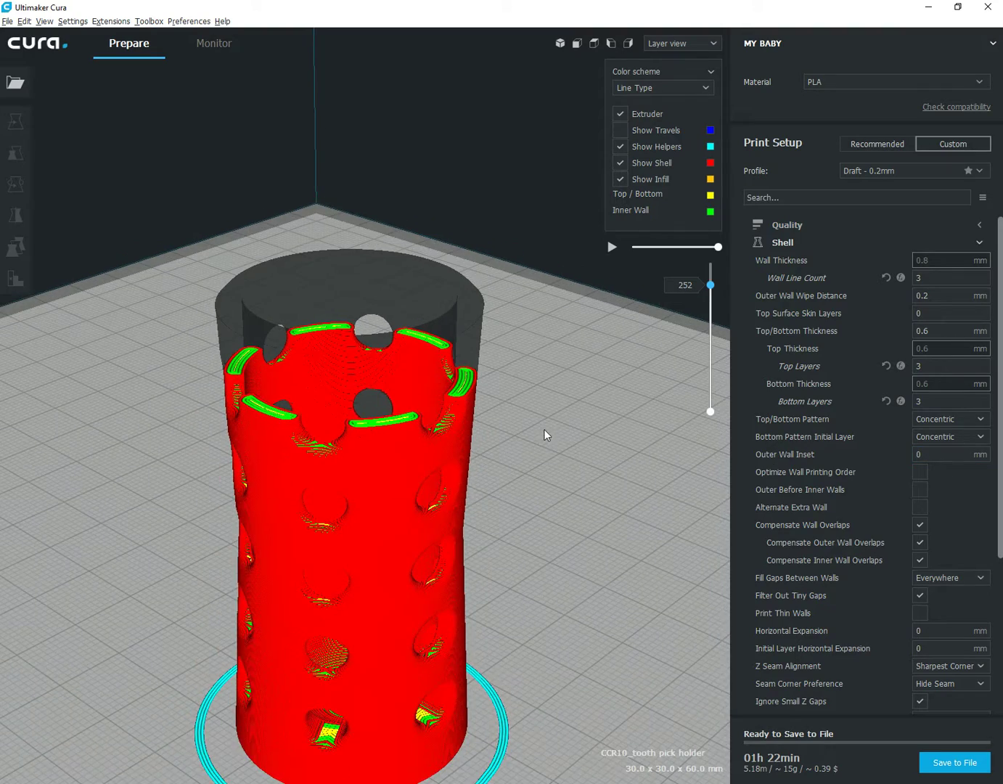
{"action": "scroll", "coordinate": [544, 429], "scroll_direction": "down", "scroll_amount": 3}
{"action": "scroll", "coordinate": [615, 344], "scroll_direction": "up", "scroll_amount": 4}
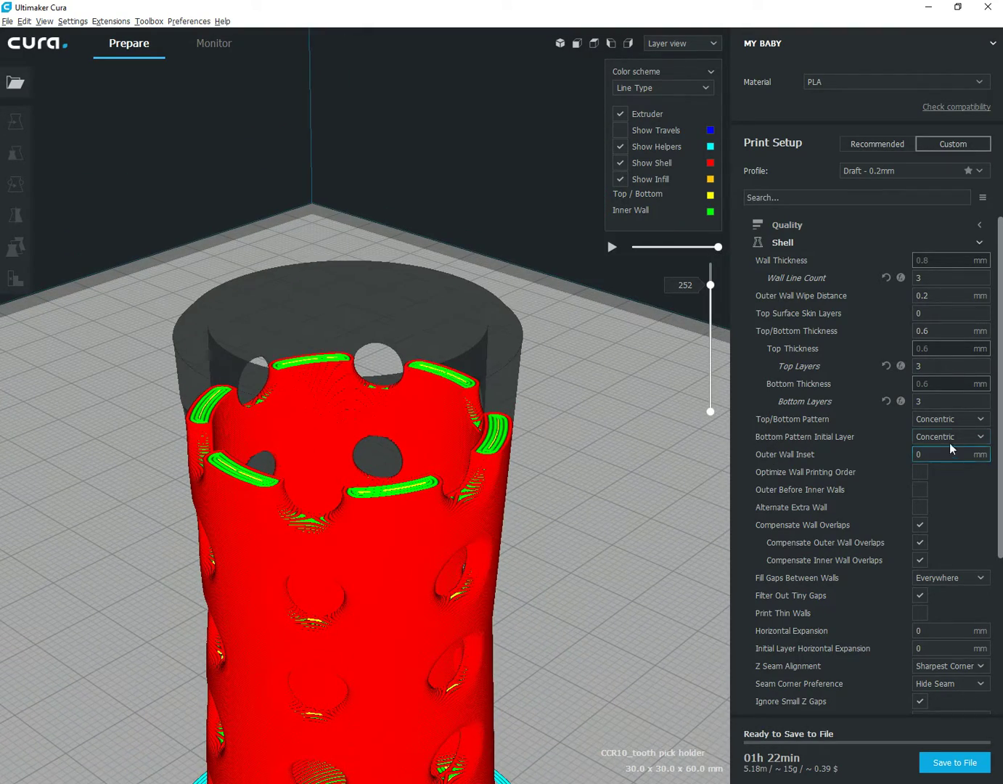
Step: Set the top/bottom pattern to Lines and examine the holder's first layer close up
{"action": "mouse_move", "coordinate": [797, 420]}
{"action": "left_click", "coordinate": [941, 423]}
{"action": "left_click", "coordinate": [940, 436]}
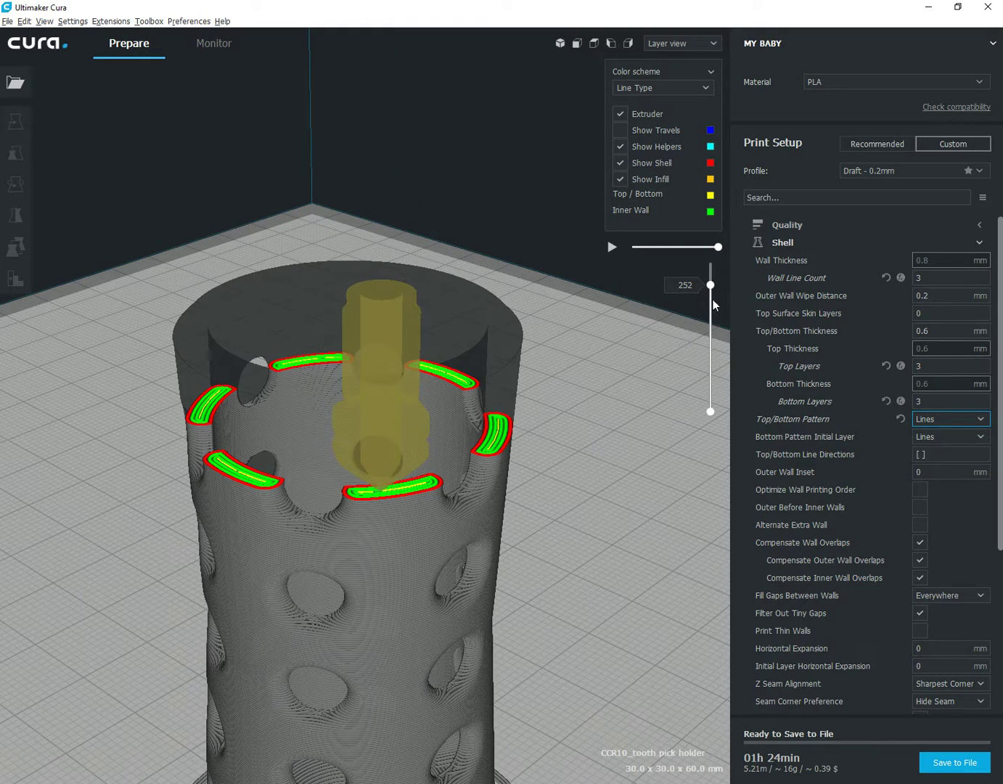
{"action": "left_click_drag", "start_coordinate": [712, 286], "coordinate": [710, 411]}
{"action": "middle_click_drag", "start_coordinate": [596, 563], "coordinate": [429, 420]}
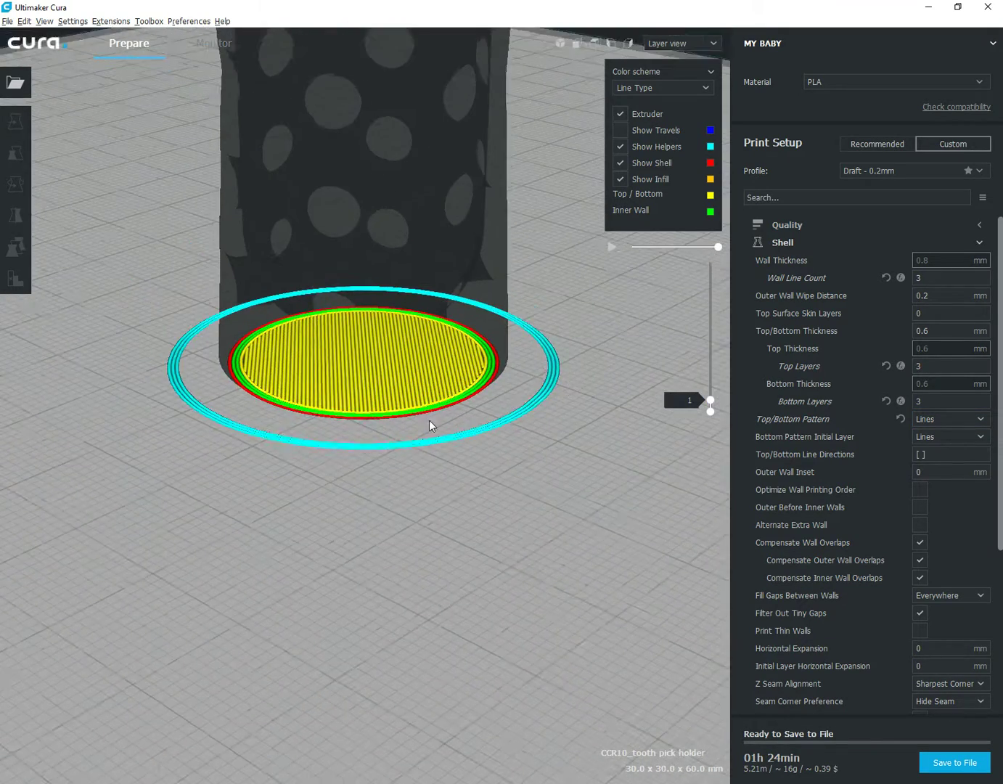
{"action": "scroll", "coordinate": [344, 373], "scroll_direction": "up", "scroll_amount": 10}
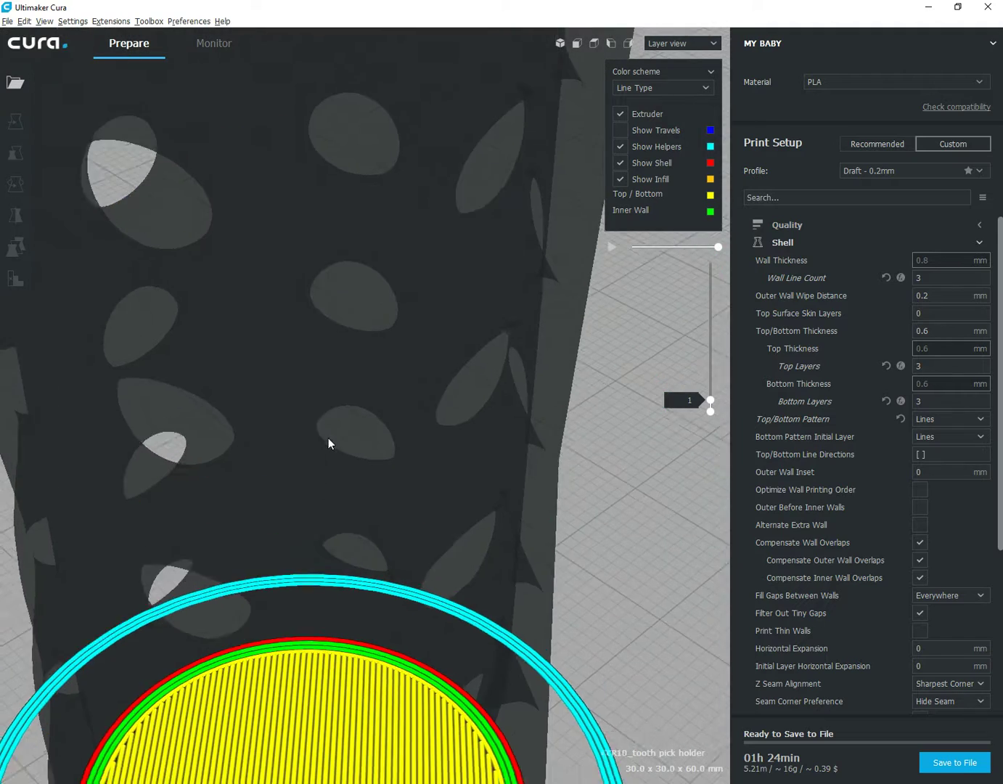
{"action": "scroll", "coordinate": [328, 443], "scroll_direction": "down", "scroll_amount": 5}
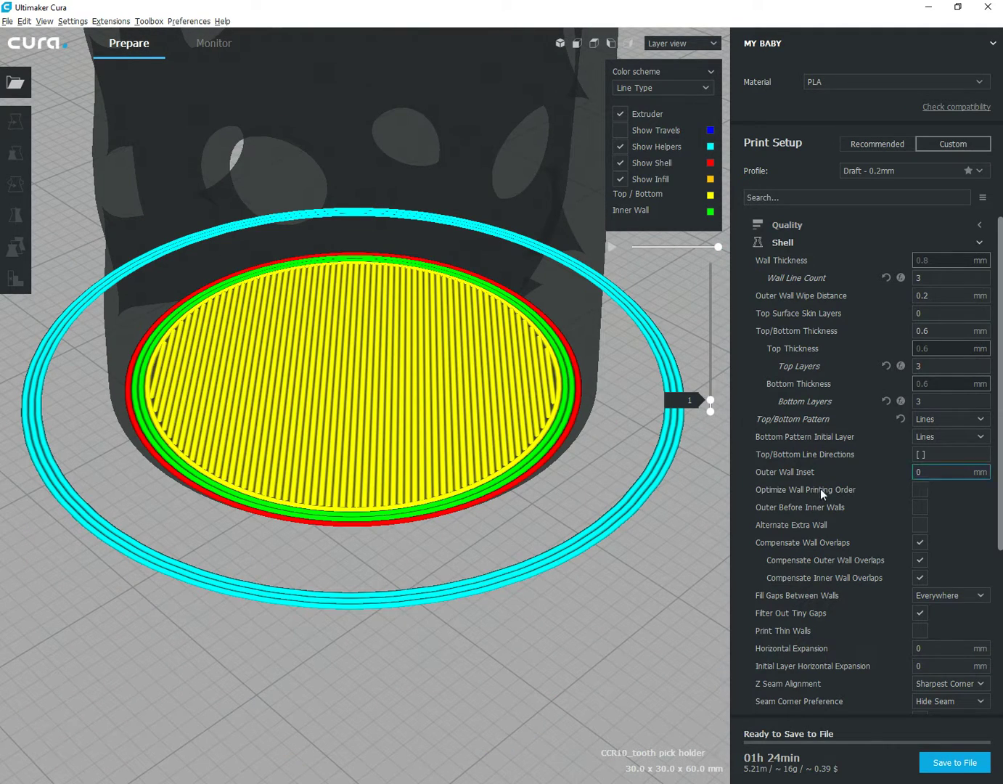
Step: Set the top/bottom pattern to Concentric and examine the resulting lines on the holder's first layer
{"action": "left_click", "coordinate": [949, 417]}
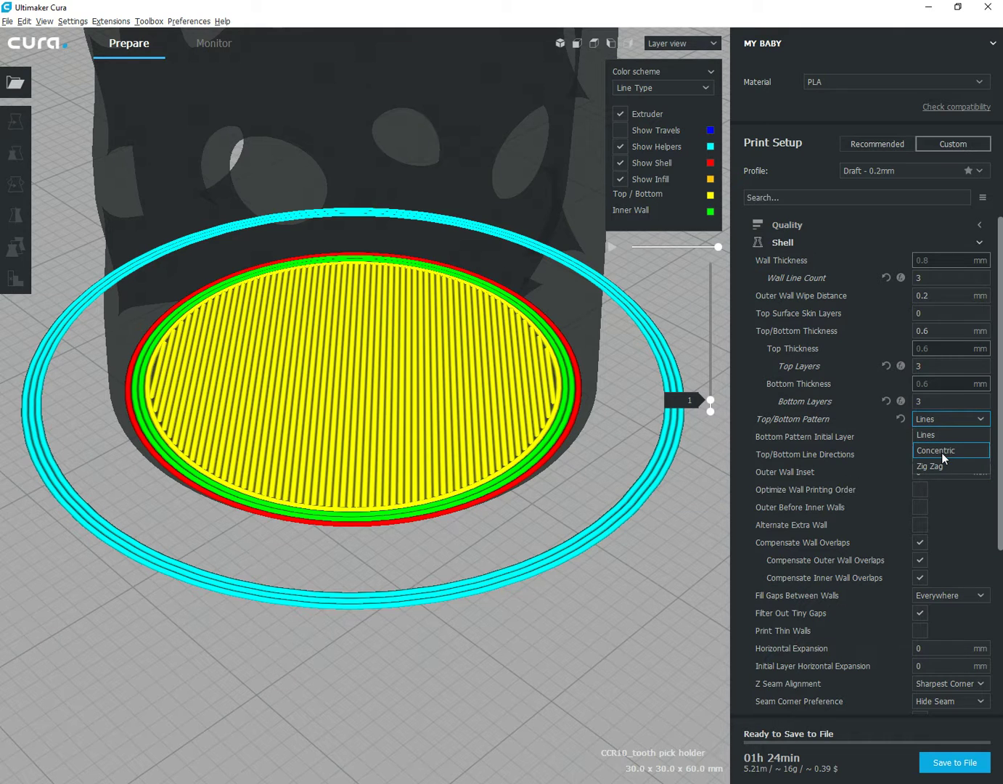
{"action": "left_click", "coordinate": [942, 452]}
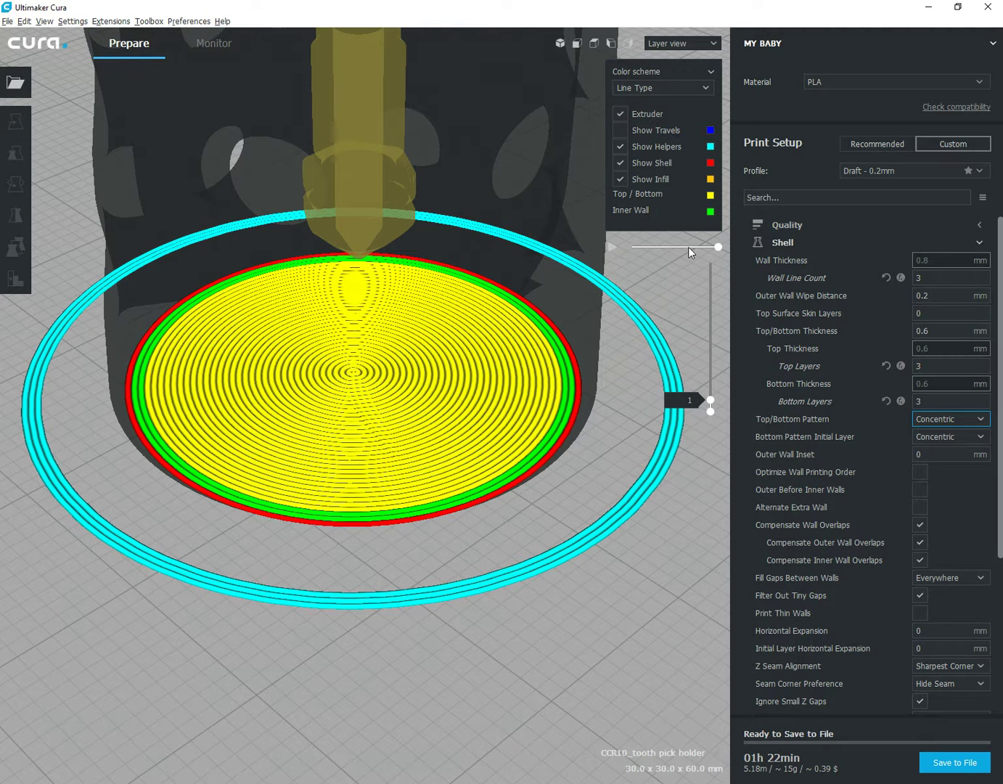
{"action": "mouse_move", "coordinate": [716, 249]}
{"action": "left_mouse_down"}
{"action": "mouse_move", "coordinate": [643, 249]}
{"action": "mouse_move", "coordinate": [724, 253]}
{"action": "left_mouse_up"}
{"action": "scroll", "coordinate": [532, 528], "scroll_direction": "up", "scroll_amount": 3}
{"action": "scroll", "coordinate": [532, 525], "scroll_direction": "down", "scroll_amount": 3}
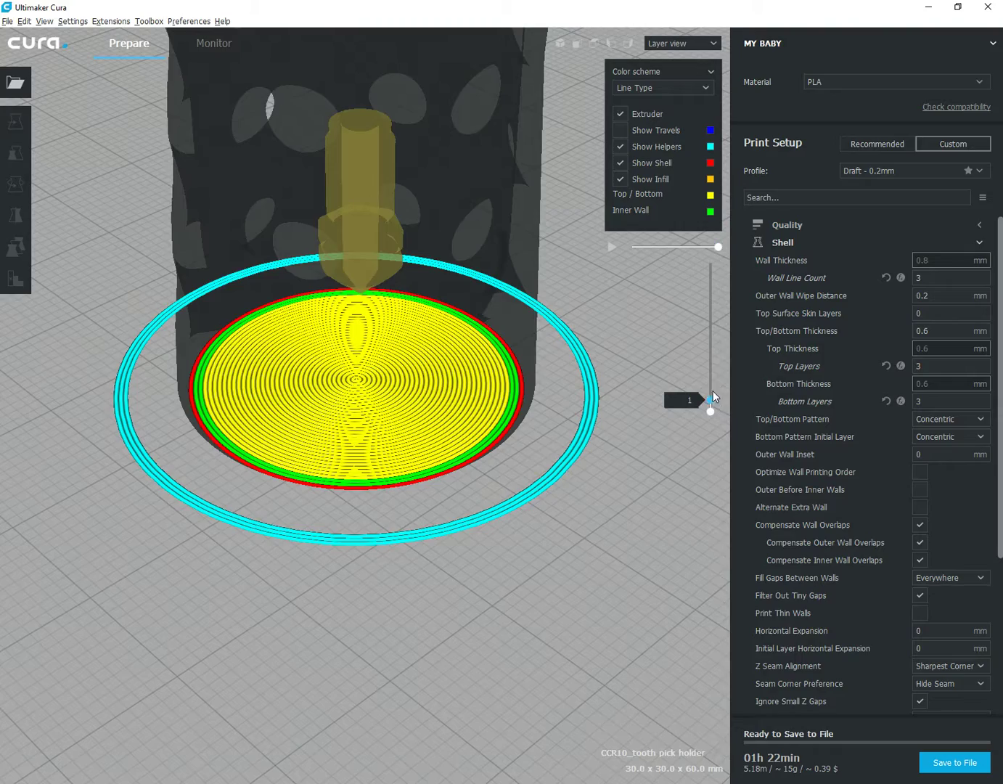
Step: Raise the layer preview to layer 300 to view the whole holder, and collapse the Shell settings
{"action": "left_click_drag", "start_coordinate": [711, 399], "coordinate": [677, 260]}
{"action": "mouse_move", "coordinate": [524, 278]}
{"action": "right_mouse_down"}
{"action": "mouse_move", "coordinate": [522, 336]}
{"action": "mouse_move", "coordinate": [530, 291]}
{"action": "right_mouse_up"}
{"action": "middle_click_drag", "start_coordinate": [529, 292], "coordinate": [528, 391]}
{"action": "scroll", "coordinate": [591, 400], "scroll_direction": "down", "scroll_amount": 5}
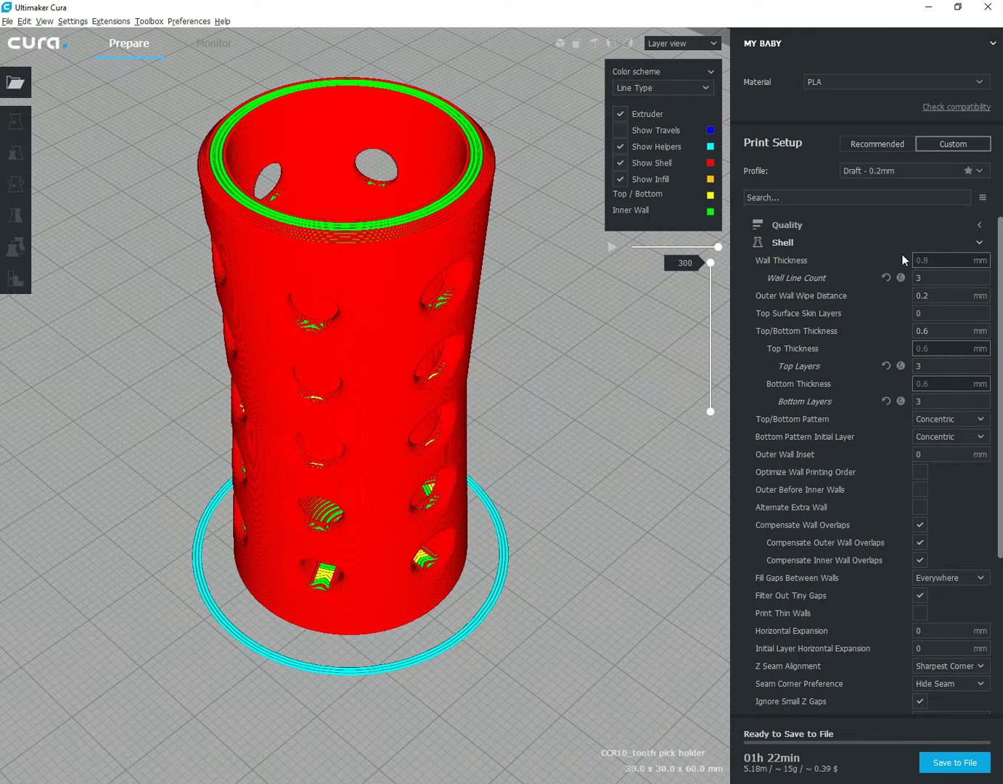
{"action": "left_click", "coordinate": [796, 243]}
{"action": "middle_click_drag", "start_coordinate": [595, 293], "coordinate": [663, 188]}
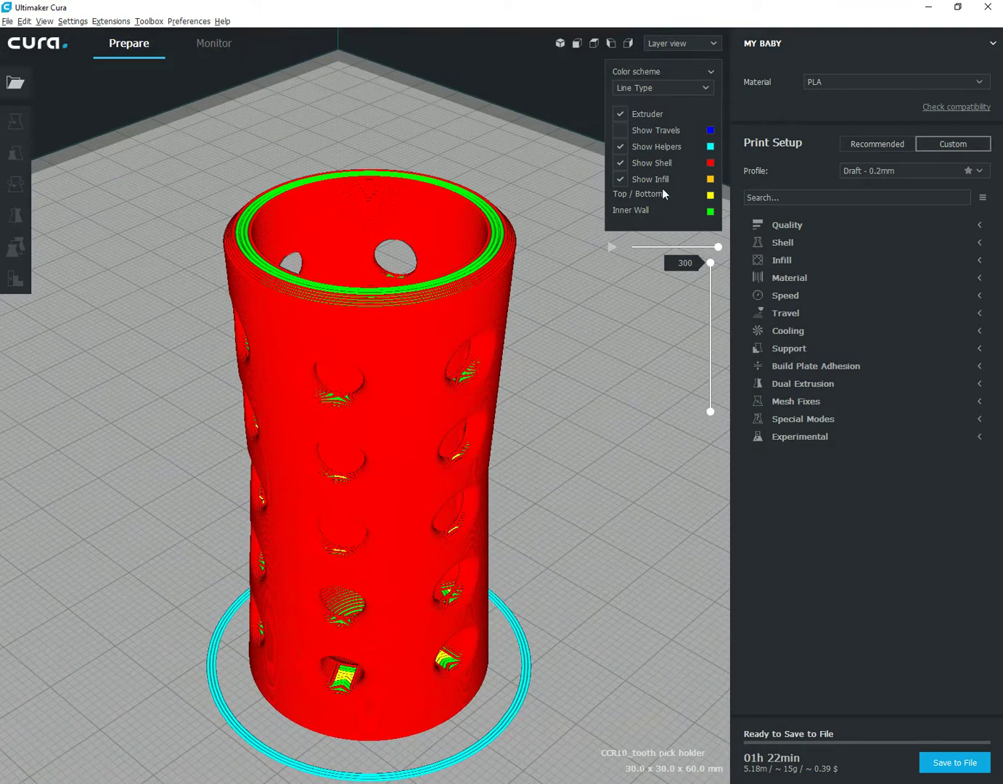
Step: Expand the Infill settings and examine the infill inside the holder's base close up at layer 15
{"action": "left_click", "coordinate": [810, 255]}
{"action": "left_click_drag", "start_coordinate": [711, 262], "coordinate": [729, 399]}
{"action": "middle_click_drag", "start_coordinate": [586, 574], "coordinate": [595, 368]}
{"action": "scroll", "coordinate": [551, 200], "scroll_direction": "up", "scroll_amount": 3}
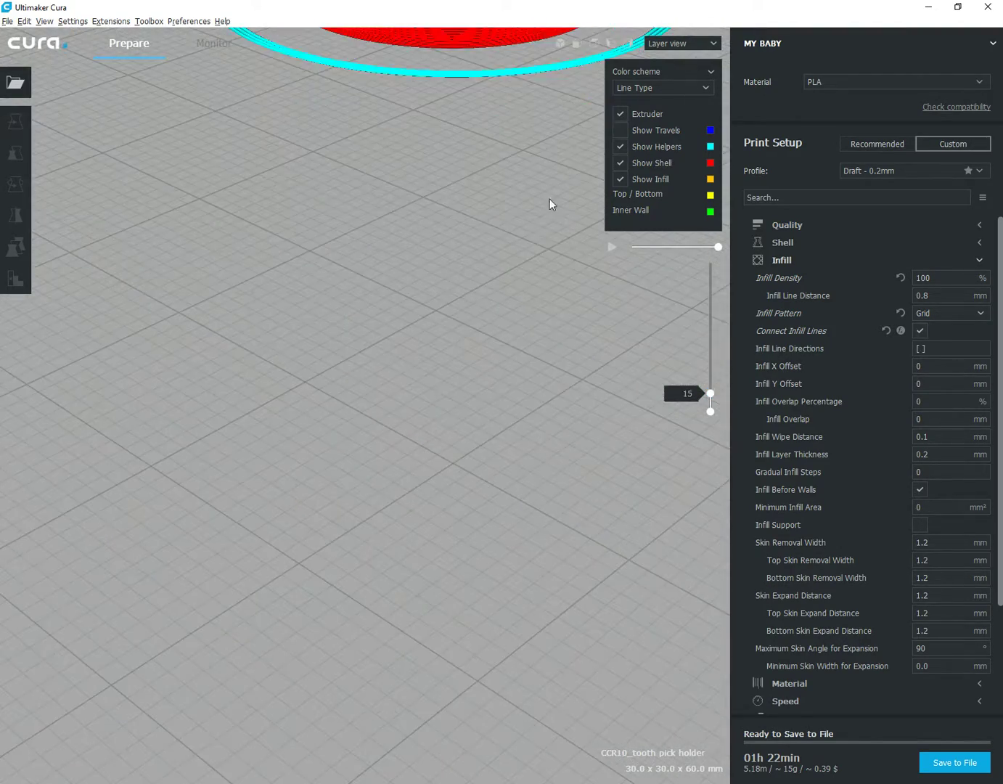
{"action": "middle_click_drag", "start_coordinate": [549, 199], "coordinate": [511, 398]}
{"action": "scroll", "coordinate": [552, 486], "scroll_direction": "up", "scroll_amount": 2}
{"action": "right_click_drag", "start_coordinate": [634, 555], "coordinate": [526, 371]}
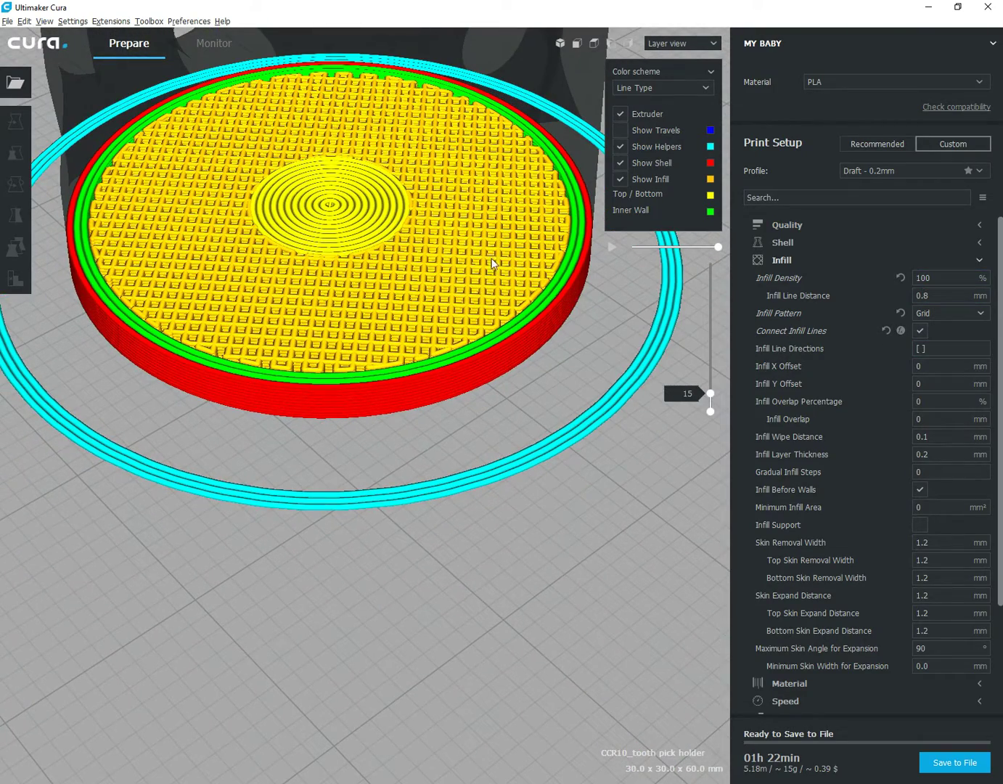
Step: Step the layer preview down and up through the base between layers 7 and 14, examining how the infill builds up
{"action": "left_click_drag", "start_coordinate": [710, 394], "coordinate": [706, 387]}
{"action": "scroll", "coordinate": [707, 386], "scroll_direction": "down", "scroll_amount": 9}
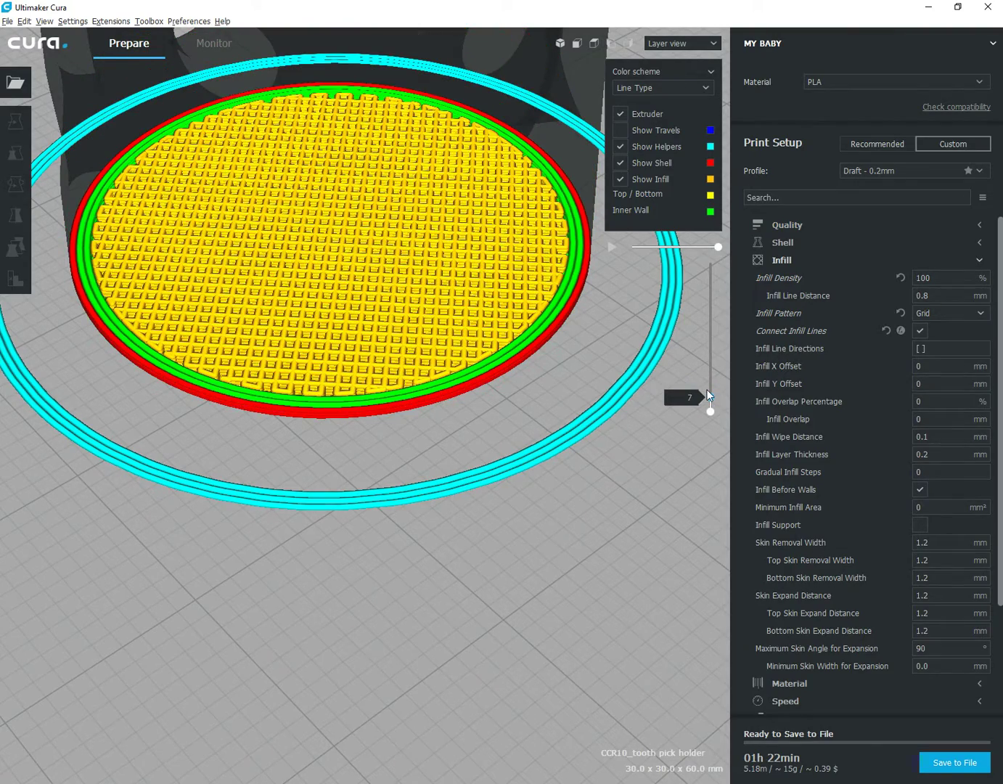
{"action": "key", "text": "Up"}
{"action": "key", "text": "Up"}
{"action": "key", "text": "Up"}
{"action": "key", "text": "Up"}
{"action": "key", "text": "Up"}
{"action": "key", "text": "Down"}
{"action": "key", "text": "Down"}
{"action": "key", "text": "Down"}
{"action": "key", "text": "Down"}
{"action": "key", "text": "Down"}
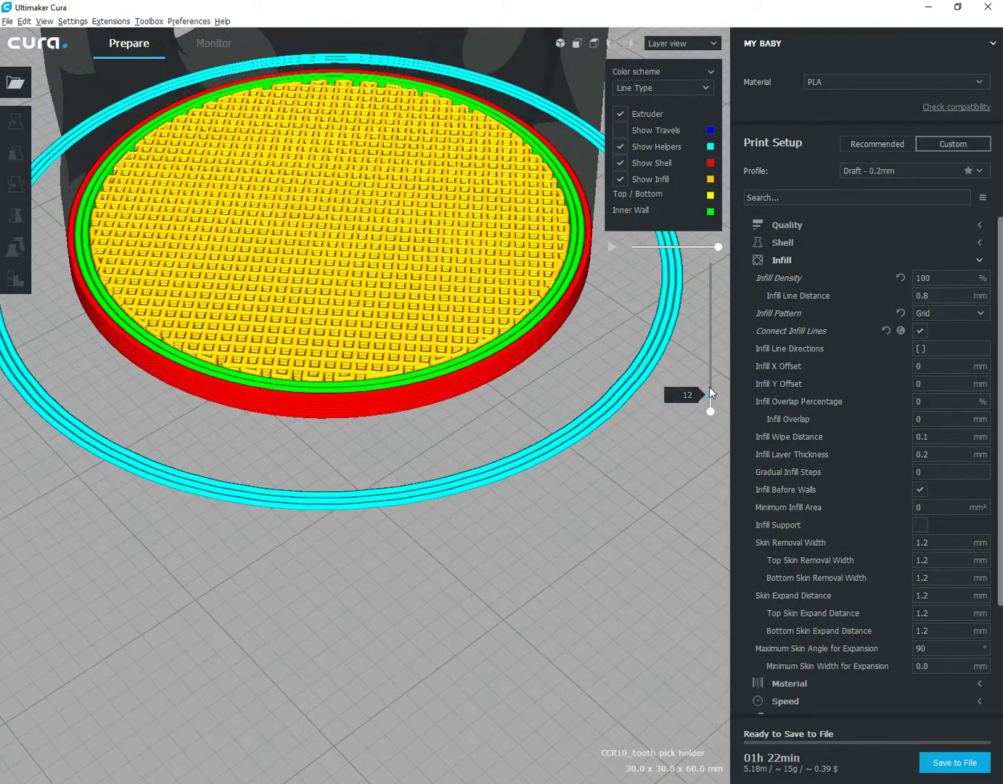
{"action": "key", "text": "Up"}
{"action": "key", "text": "Up"}
{"action": "left_click", "coordinate": [415, 222]}
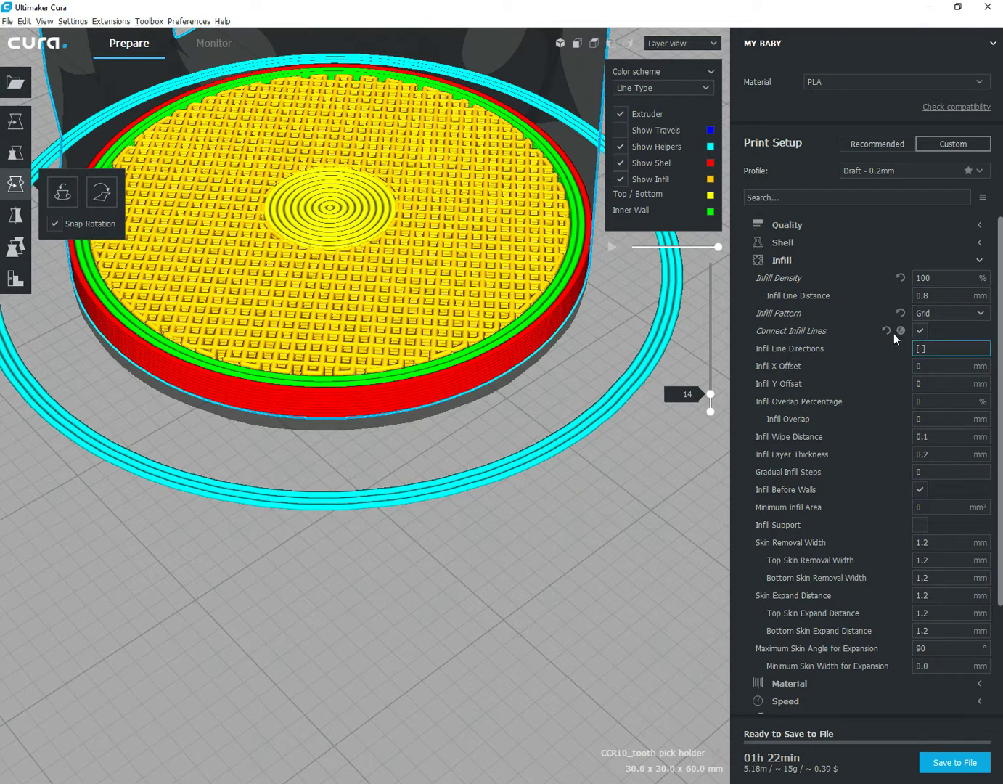
Step: Set the infill density to 0% and examine the inside of the holder's base at layer 14 from a low angle
{"action": "left_click_drag", "start_coordinate": [936, 279], "coordinate": [866, 280]}
{"action": "type", "text": "0"}
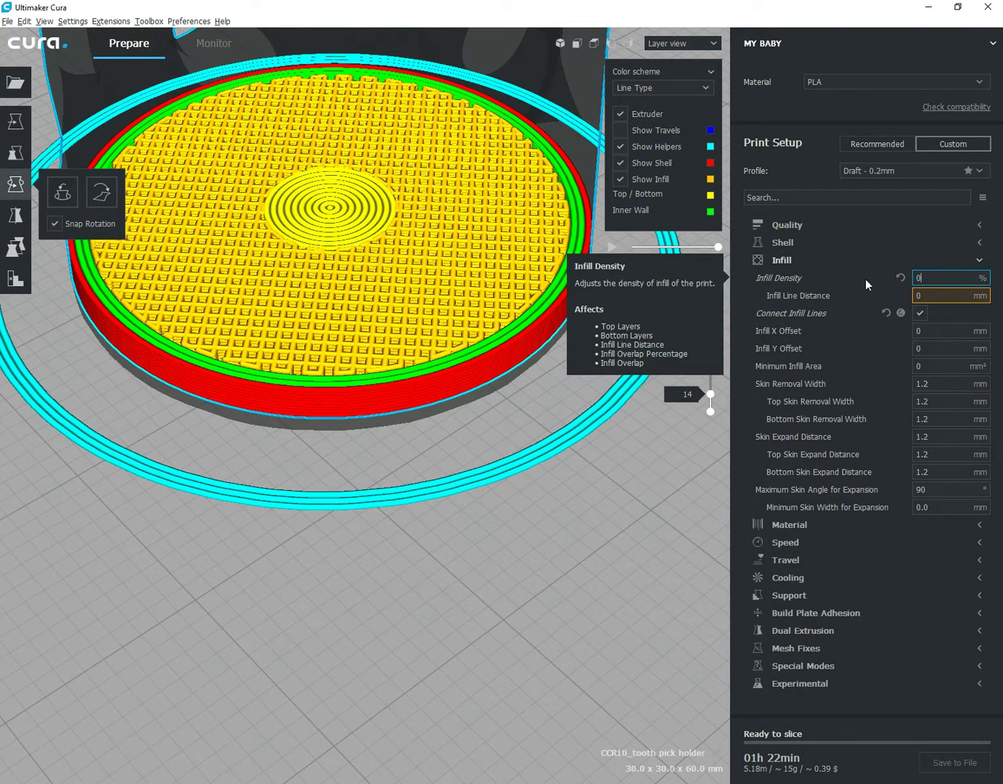
{"action": "left_click", "coordinate": [671, 543]}
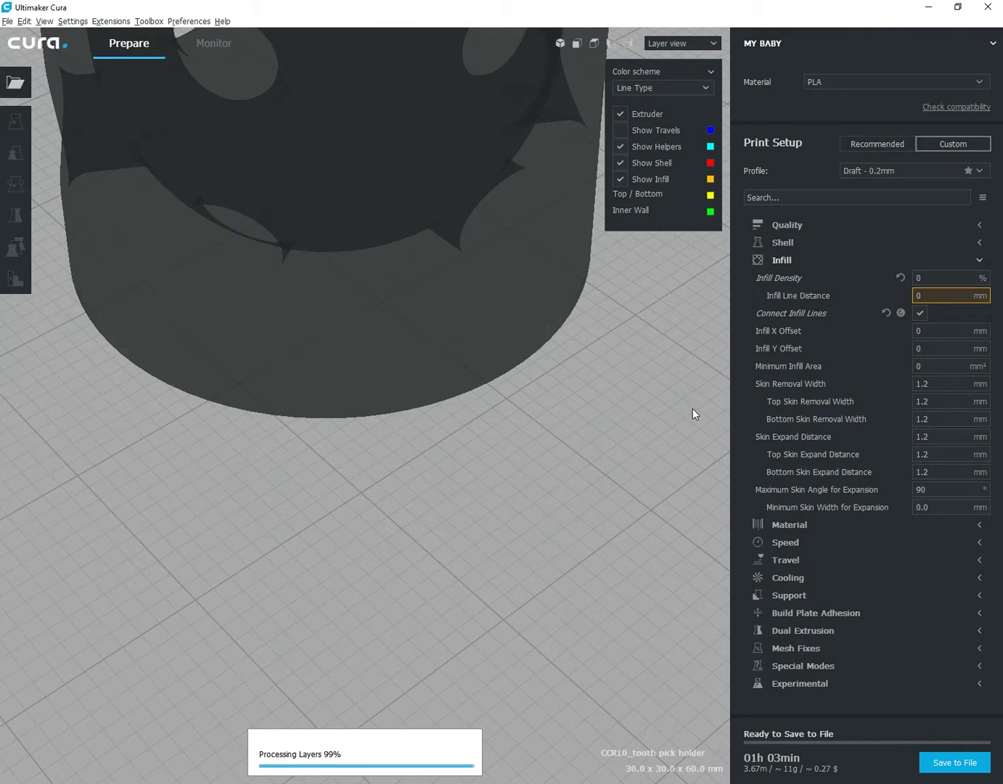
{"action": "right_click_drag", "start_coordinate": [541, 469], "coordinate": [553, 360]}
{"action": "middle_click_drag", "start_coordinate": [410, 541], "coordinate": [396, 488]}
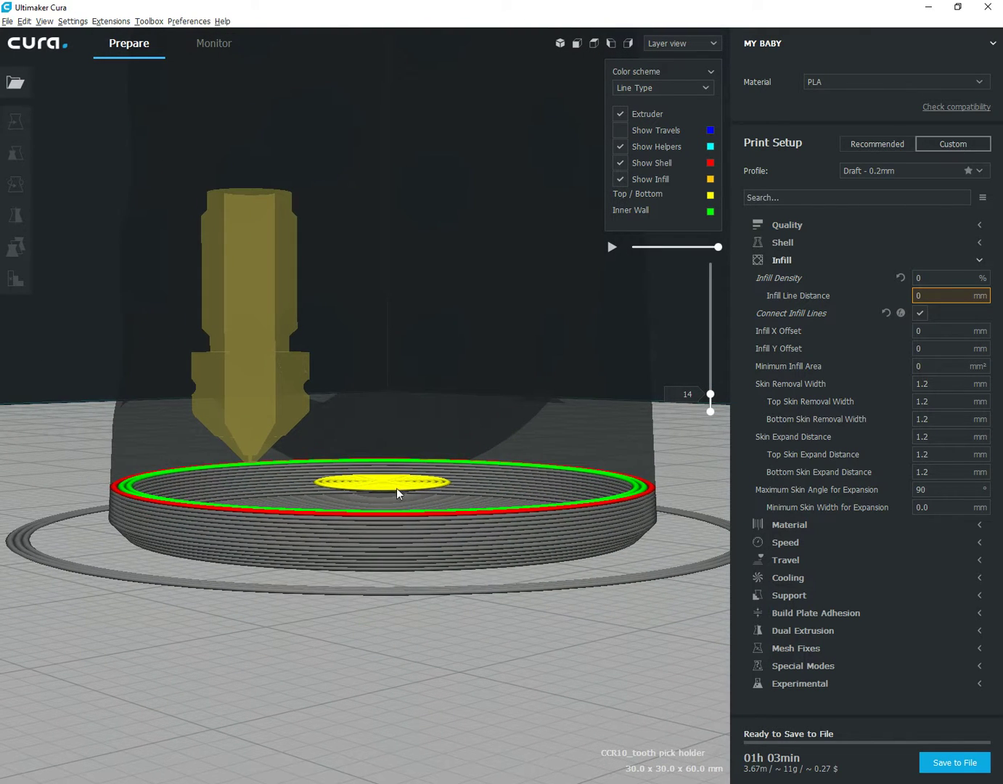
{"action": "left_click_drag", "start_coordinate": [717, 251], "coordinate": [662, 270]}
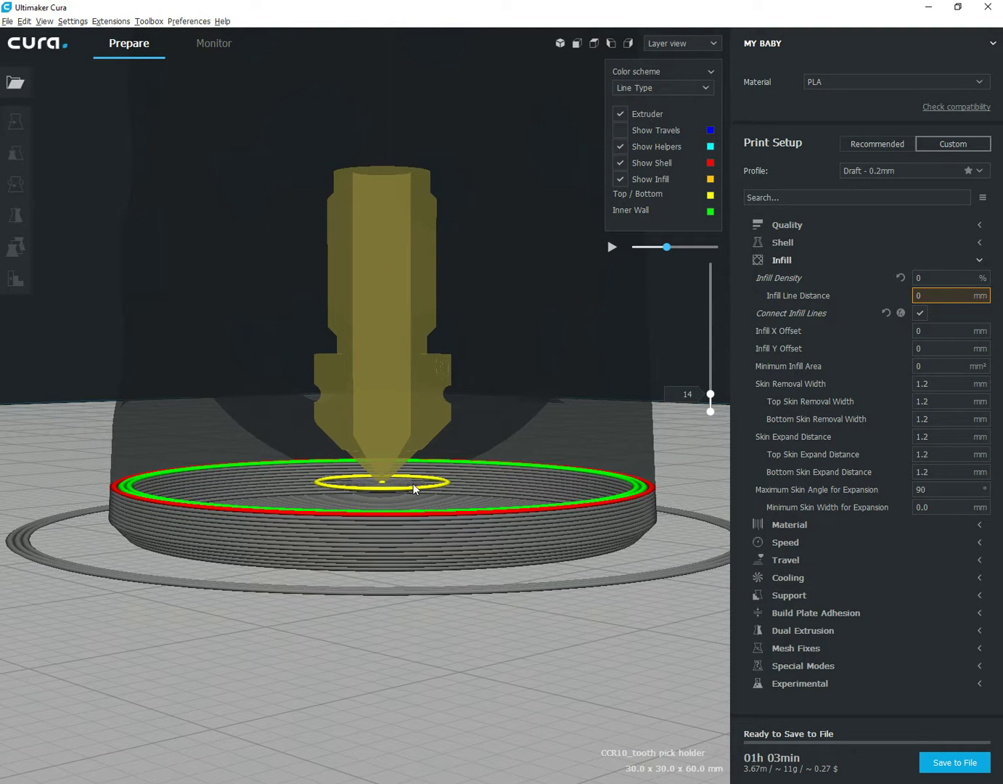
{"action": "mouse_move", "coordinate": [418, 487]}
{"action": "right_mouse_down"}
{"action": "mouse_move", "coordinate": [493, 484]}
{"action": "mouse_move", "coordinate": [468, 496]}
{"action": "mouse_move", "coordinate": [522, 436]}
{"action": "mouse_move", "coordinate": [417, 476]}
{"action": "right_mouse_up"}
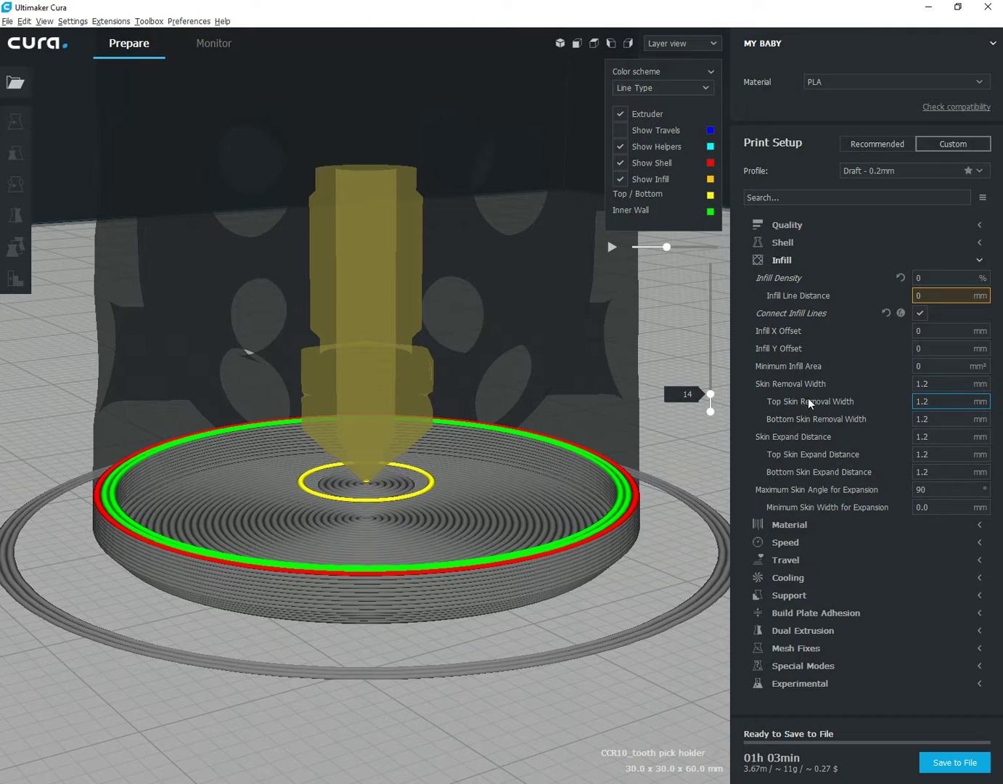
Step: Set the infill density to 50% and examine the grid infill in the base at layer 14 from above
{"action": "left_click", "coordinate": [938, 278]}
{"action": "key", "text": "BackSpace"}
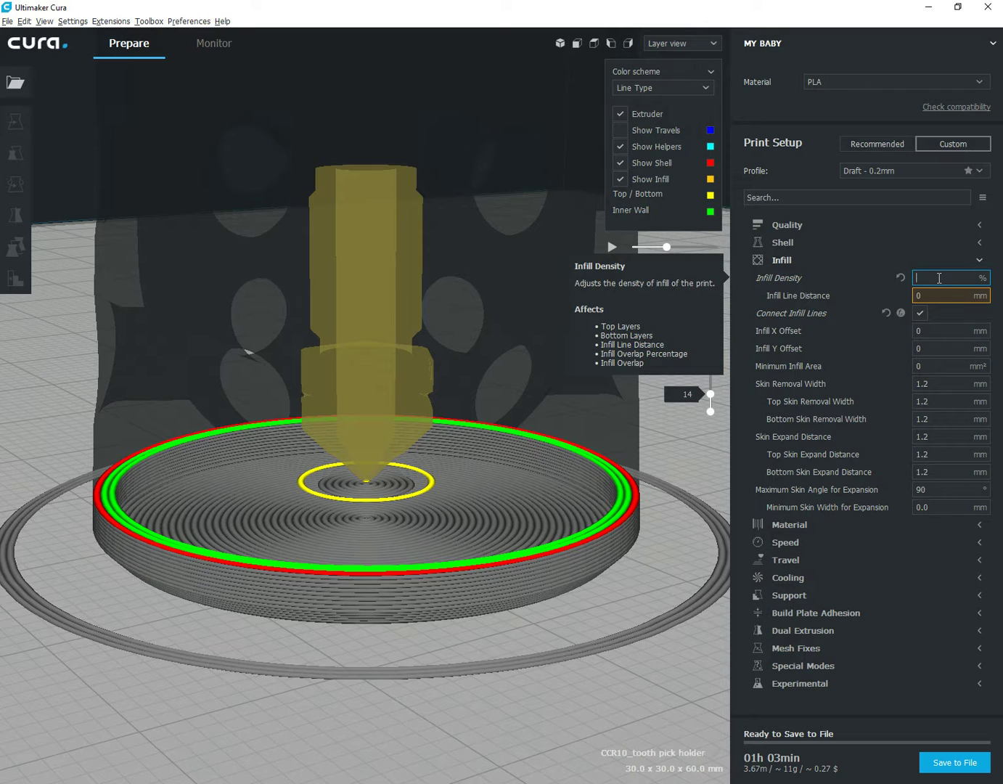
{"action": "type", "text": "50"}
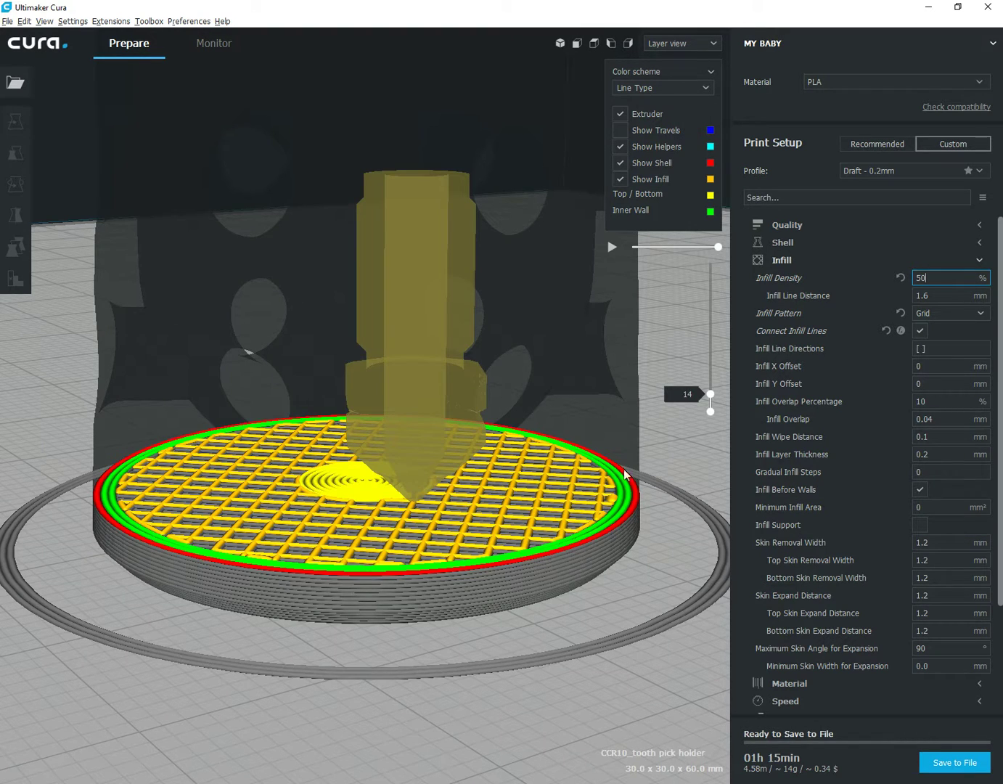
{"action": "mouse_move", "coordinate": [711, 396]}
{"action": "left_mouse_down"}
{"action": "mouse_move", "coordinate": [712, 409]}
{"action": "mouse_move", "coordinate": [711, 394]}
{"action": "left_mouse_up"}
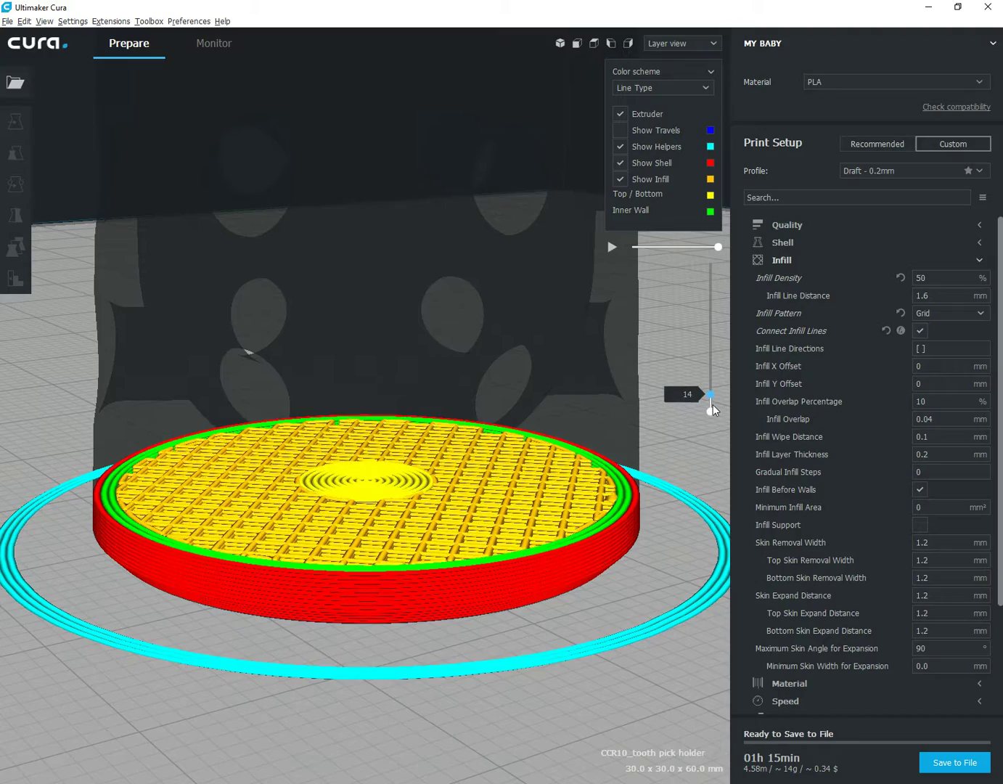
{"action": "scroll", "coordinate": [652, 455], "scroll_direction": "up", "scroll_amount": 5}
{"action": "right_click_drag", "start_coordinate": [557, 520], "coordinate": [285, 773]}
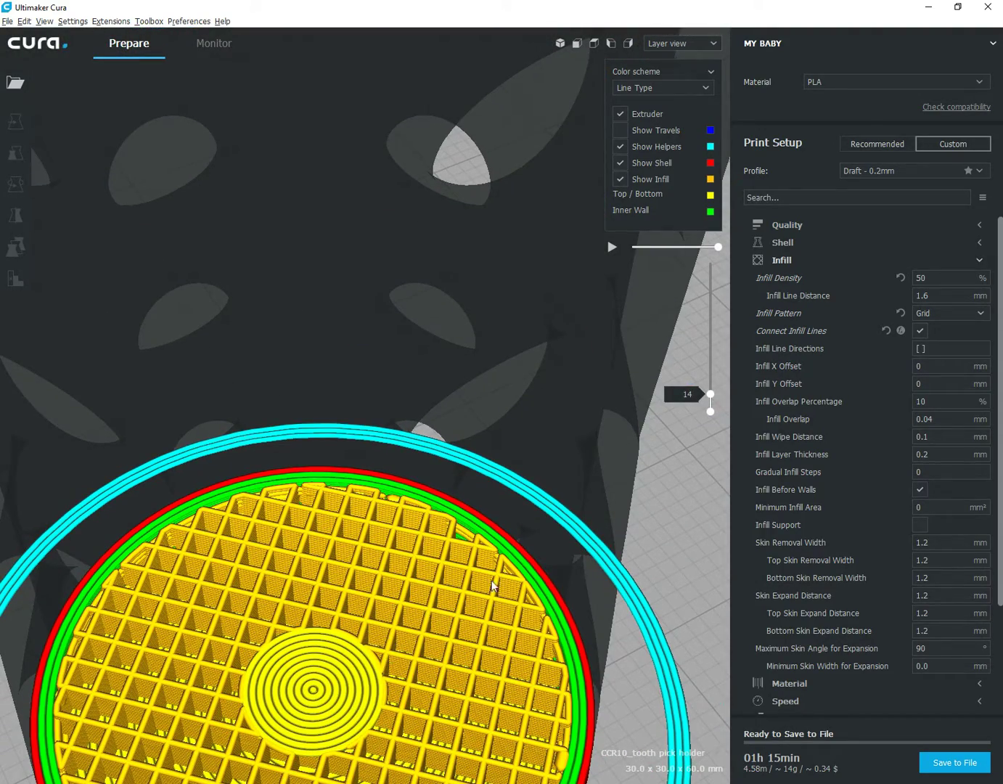
{"action": "right_click_drag", "start_coordinate": [654, 508], "coordinate": [564, 472]}
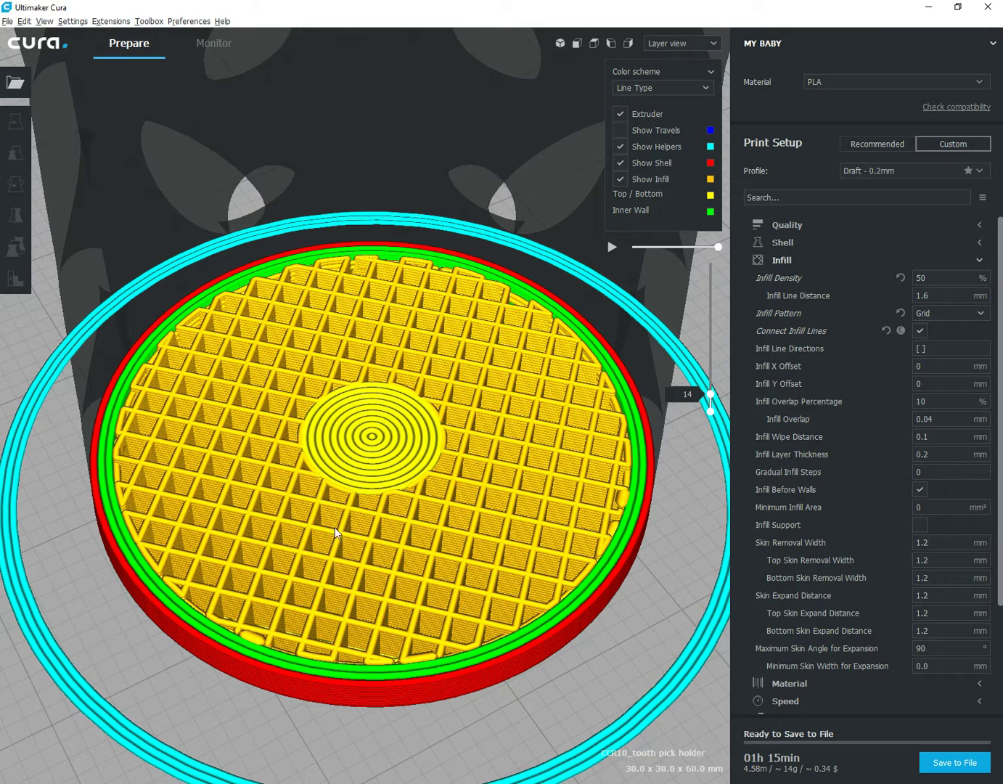
Step: Set the infill pattern to Concentric and examine it in the holder's base at layer 12
{"action": "left_click", "coordinate": [933, 314]}
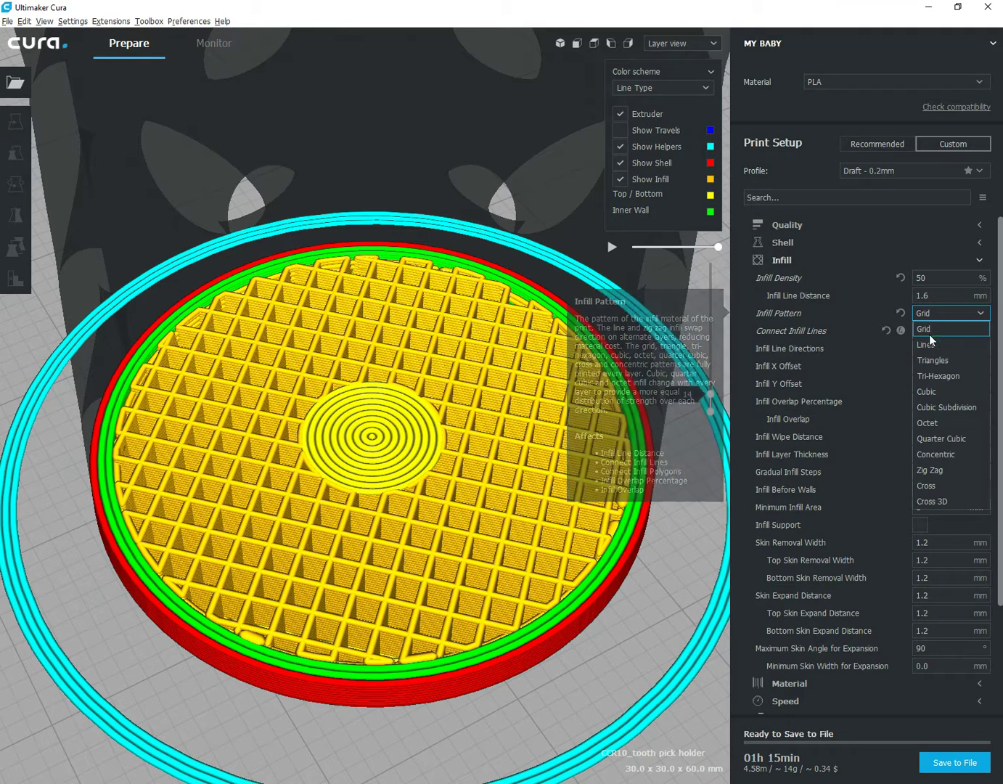
{"action": "left_click", "coordinate": [942, 453]}
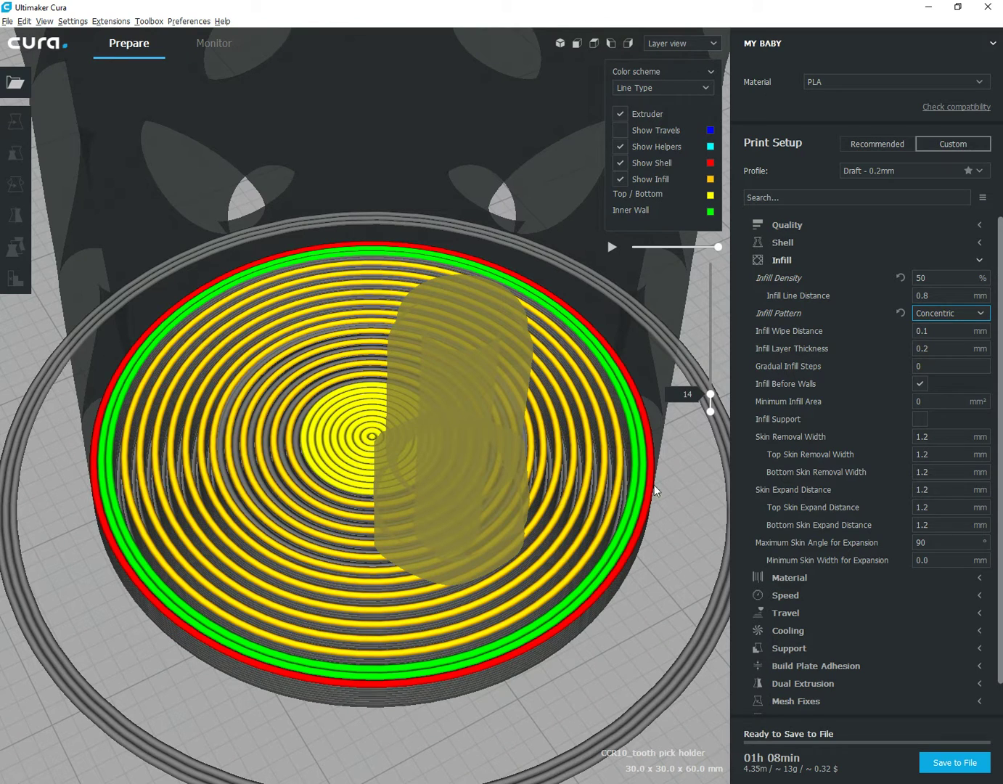
{"action": "mouse_move", "coordinate": [710, 394]}
{"action": "left_mouse_down"}
{"action": "mouse_move", "coordinate": [711, 409]}
{"action": "mouse_move", "coordinate": [713, 385]}
{"action": "mouse_move", "coordinate": [712, 405]}
{"action": "left_mouse_up"}
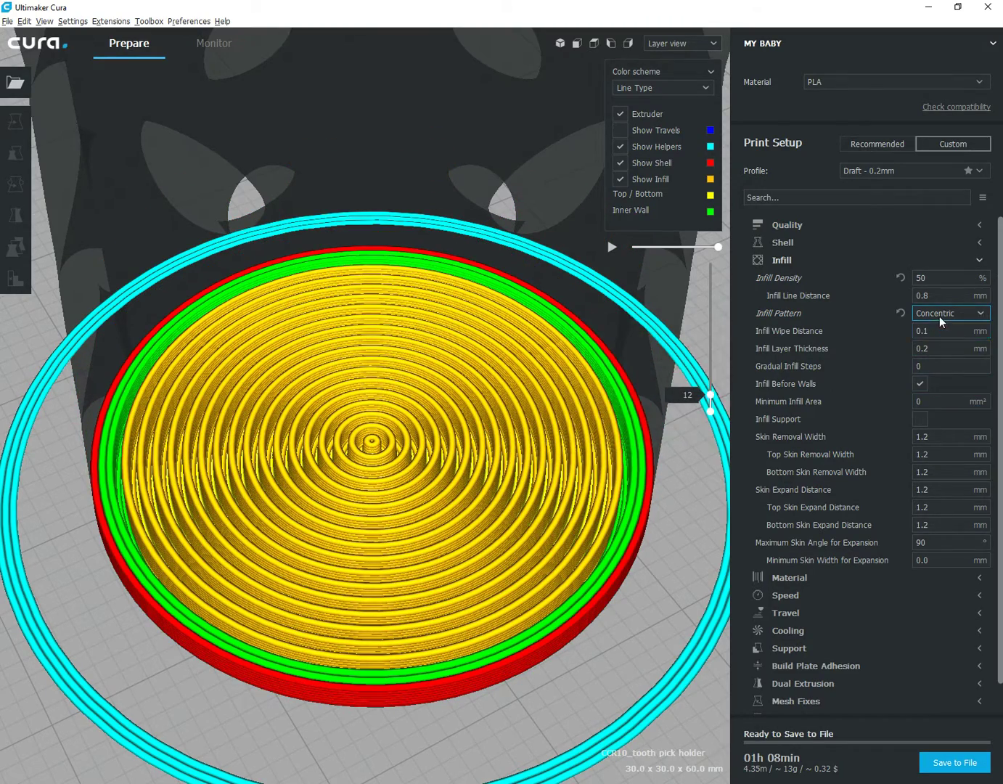
Step: Set the infill pattern to Grid and collapse the Infill settings
{"action": "left_click", "coordinate": [938, 314]}
{"action": "left_click", "coordinate": [935, 328]}
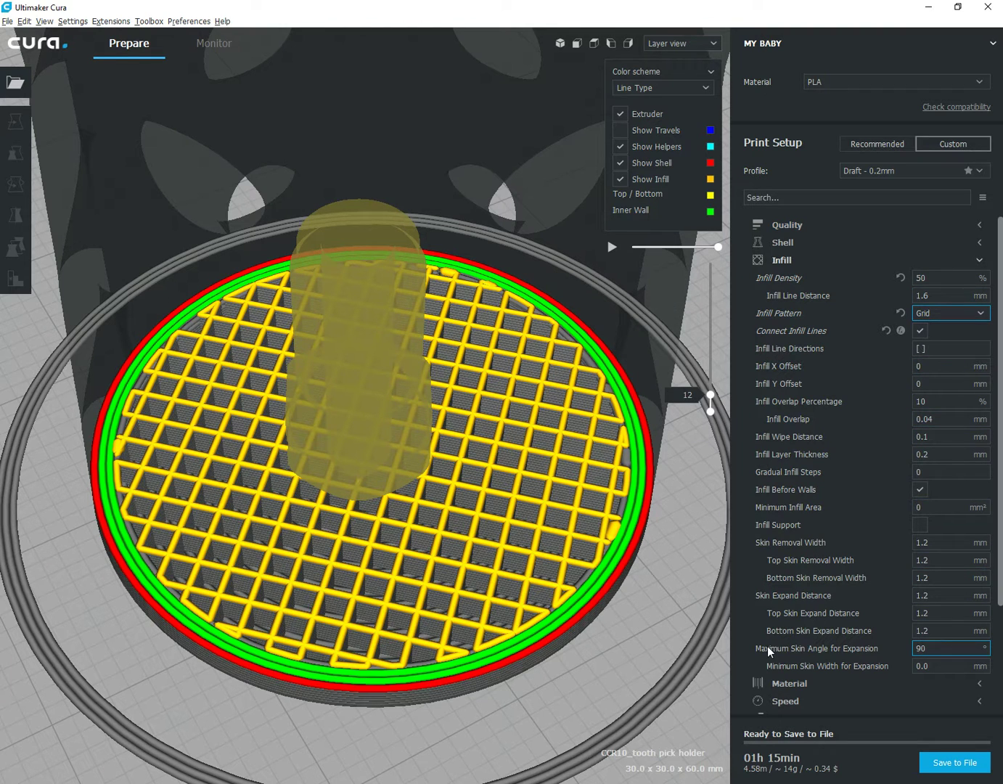
{"action": "mouse_move", "coordinate": [767, 647]}
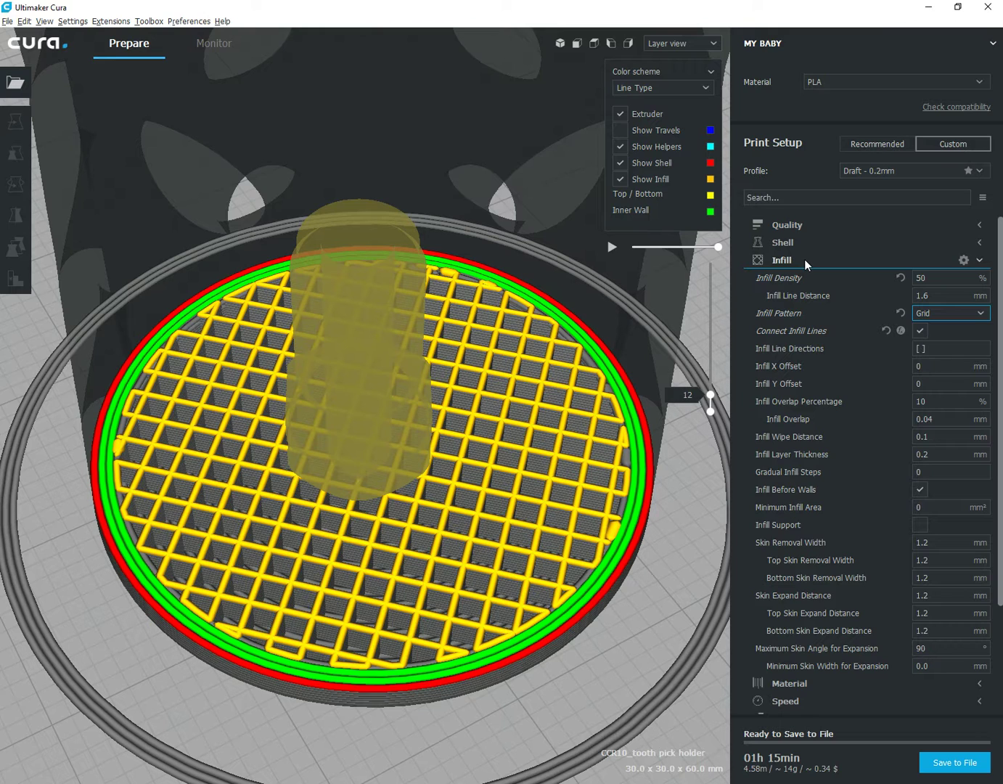
{"action": "mouse_move", "coordinate": [926, 320]}
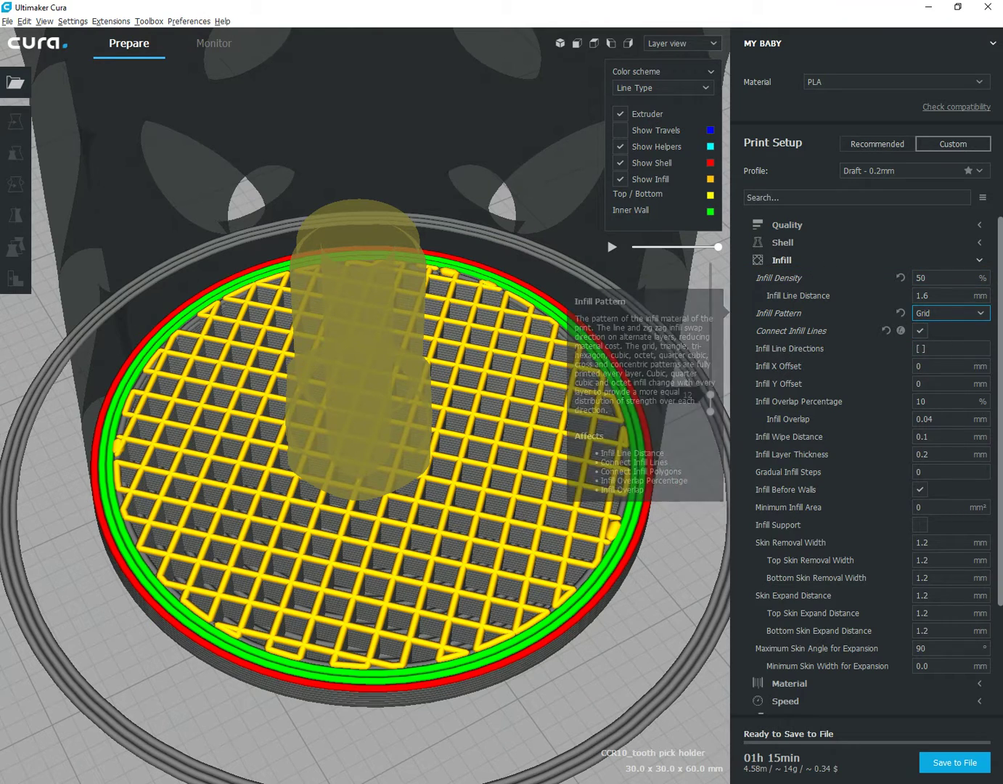
{"action": "left_click", "coordinate": [778, 261]}
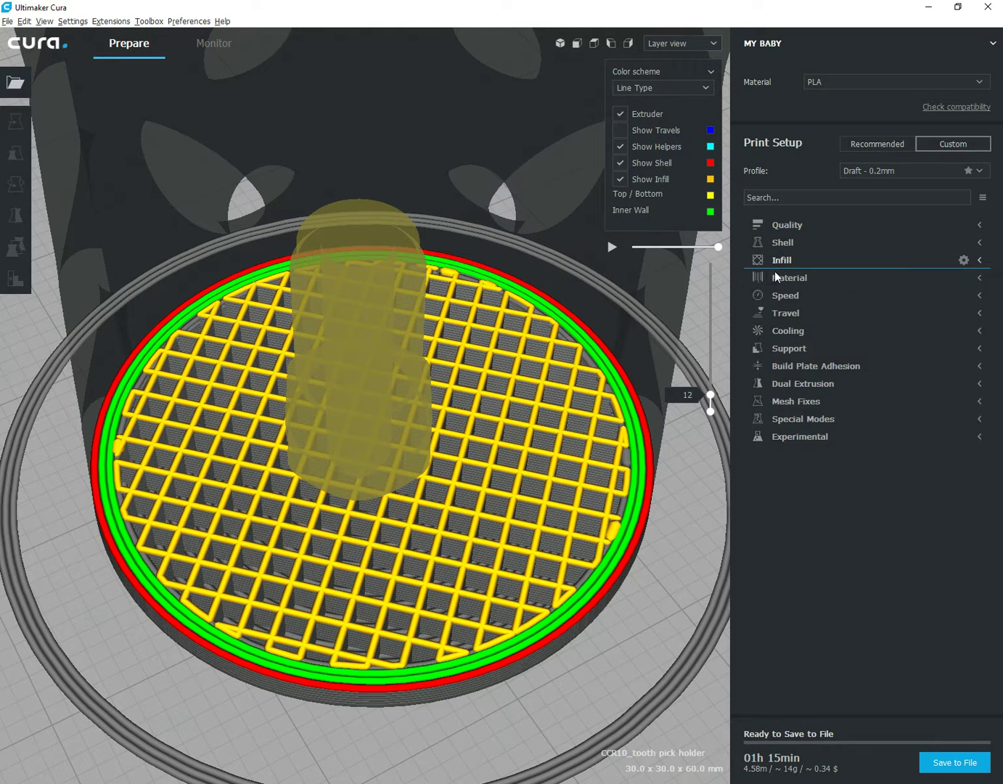
Step: Expand the Material settings and review the printing and build plate temperature settings with their descriptions
{"action": "left_click", "coordinate": [778, 280]}
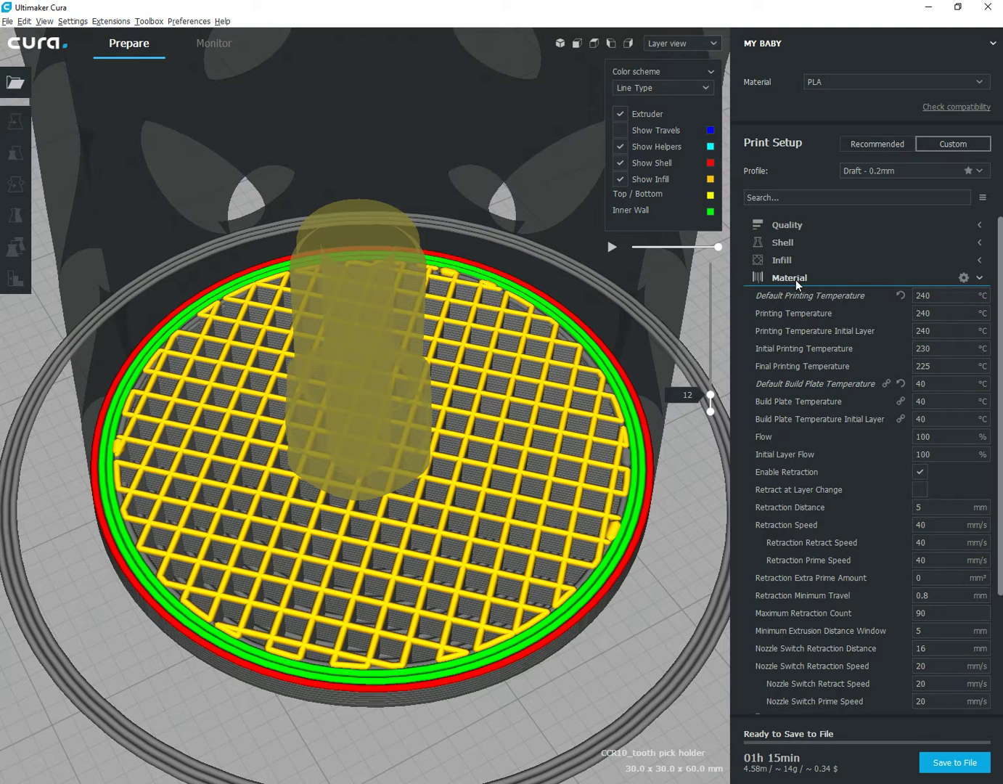
{"action": "mouse_move", "coordinate": [796, 292]}
{"action": "mouse_move", "coordinate": [819, 408]}
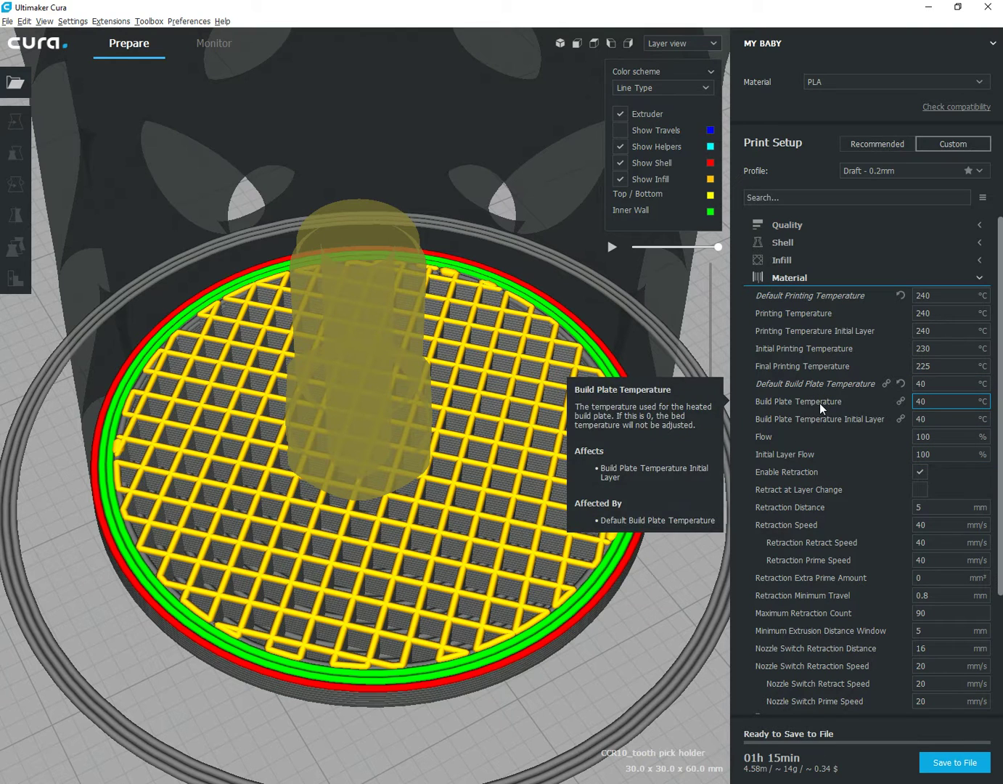
{"action": "mouse_move", "coordinate": [835, 355]}
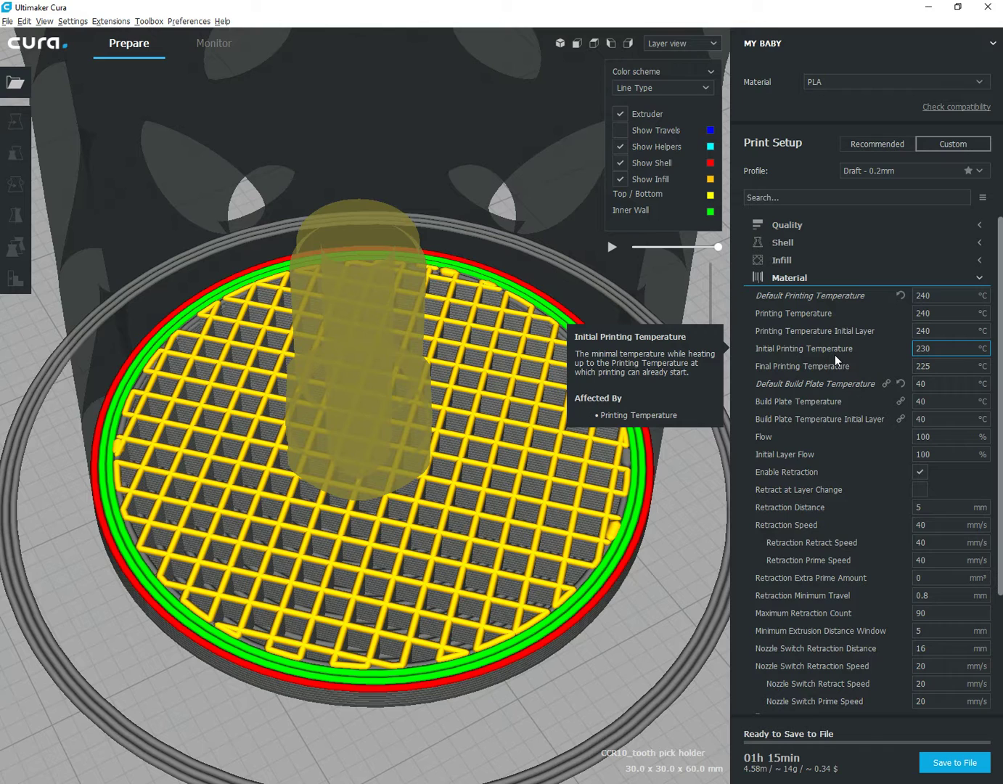
{"action": "mouse_move", "coordinate": [828, 296]}
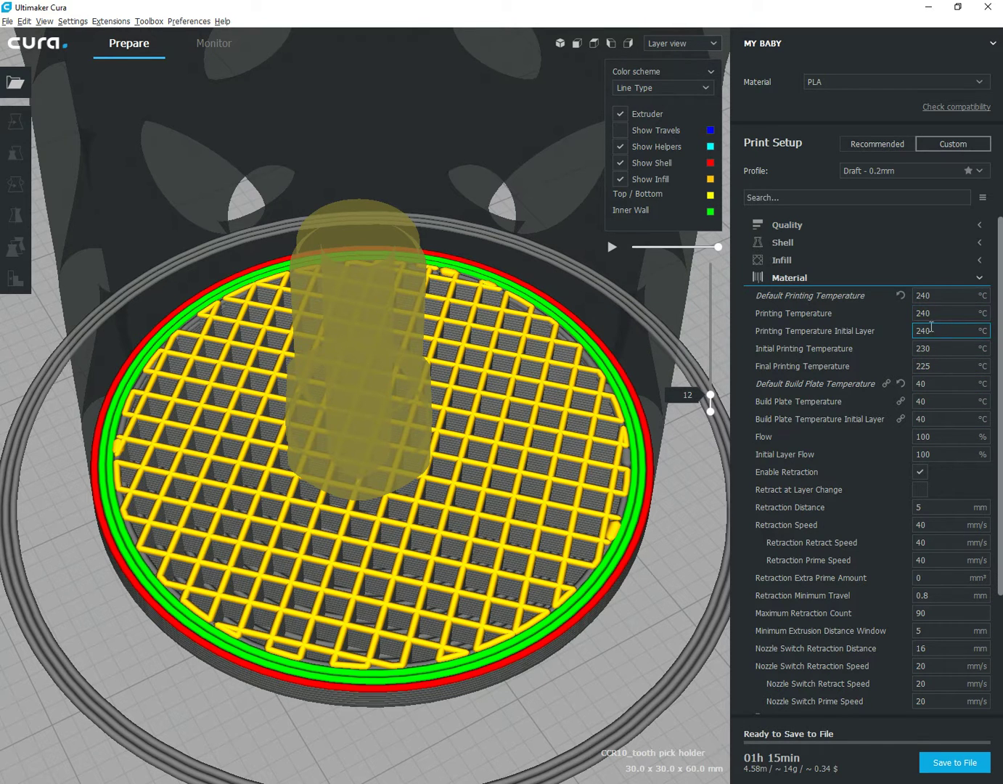
Step: Collapse the Material settings, and review the Speed settings and the Cooling fan settings, collapsing each group after viewing
{"action": "left_click", "coordinate": [810, 279]}
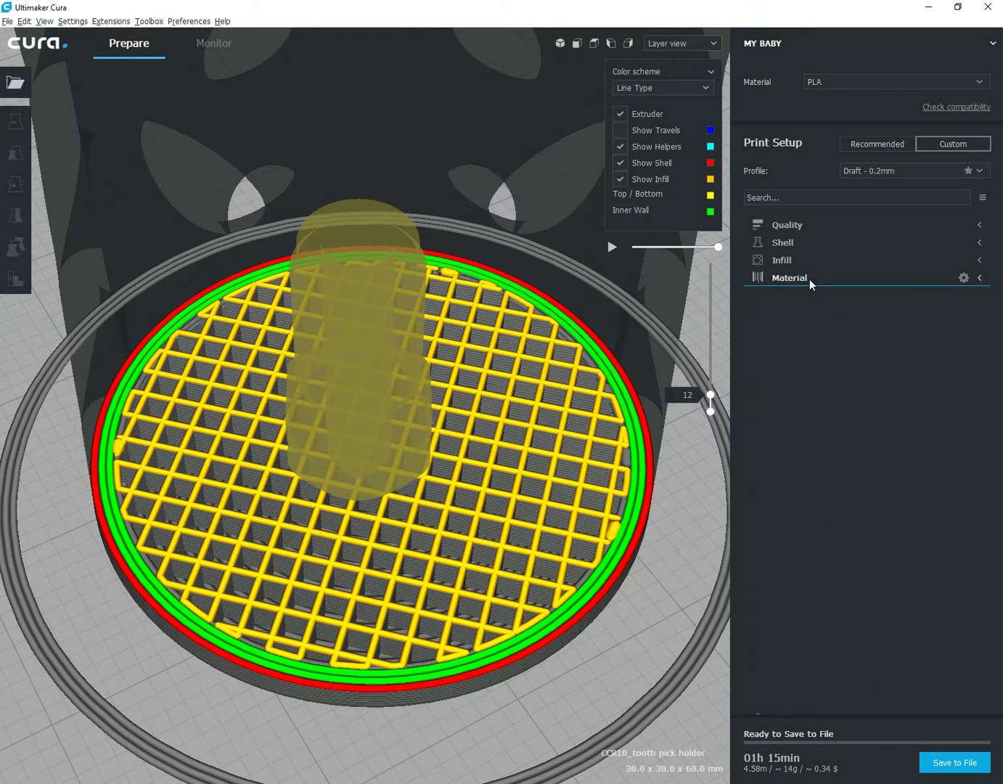
{"action": "left_click", "coordinate": [794, 295]}
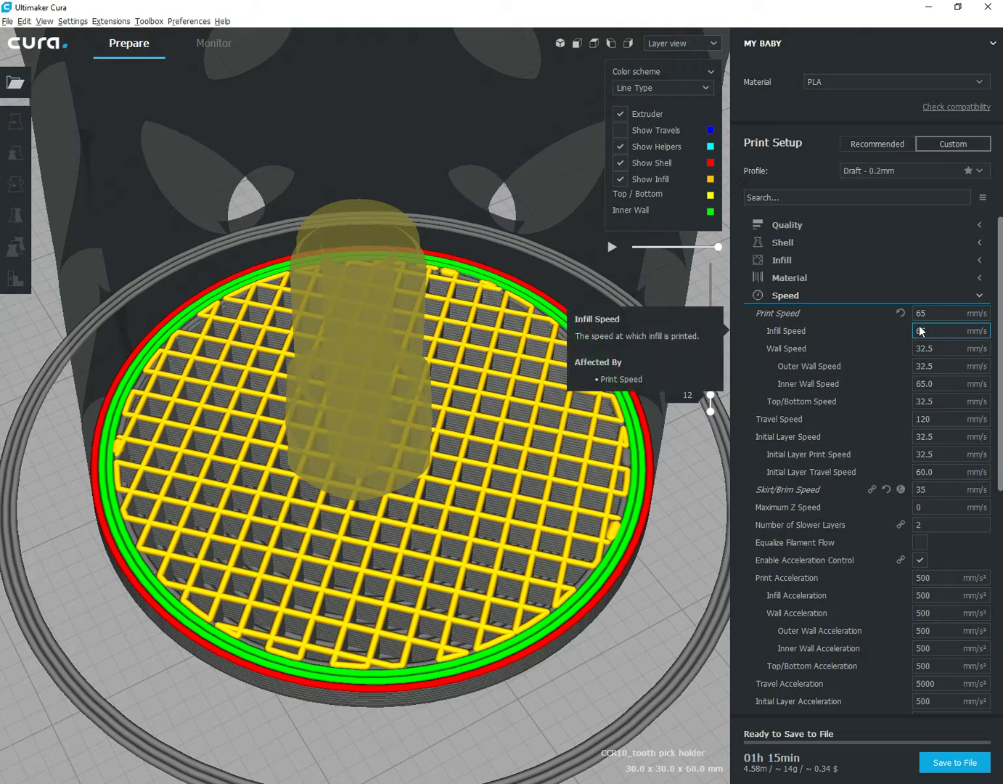
{"action": "left_click", "coordinate": [815, 296]}
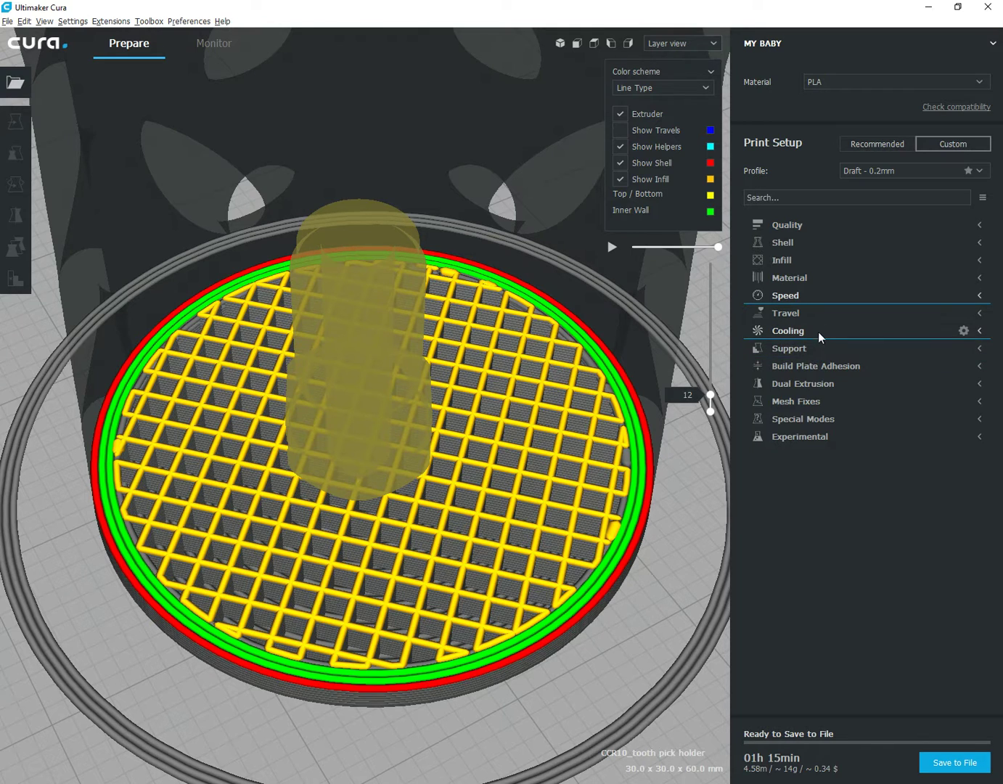
{"action": "left_click", "coordinate": [759, 331]}
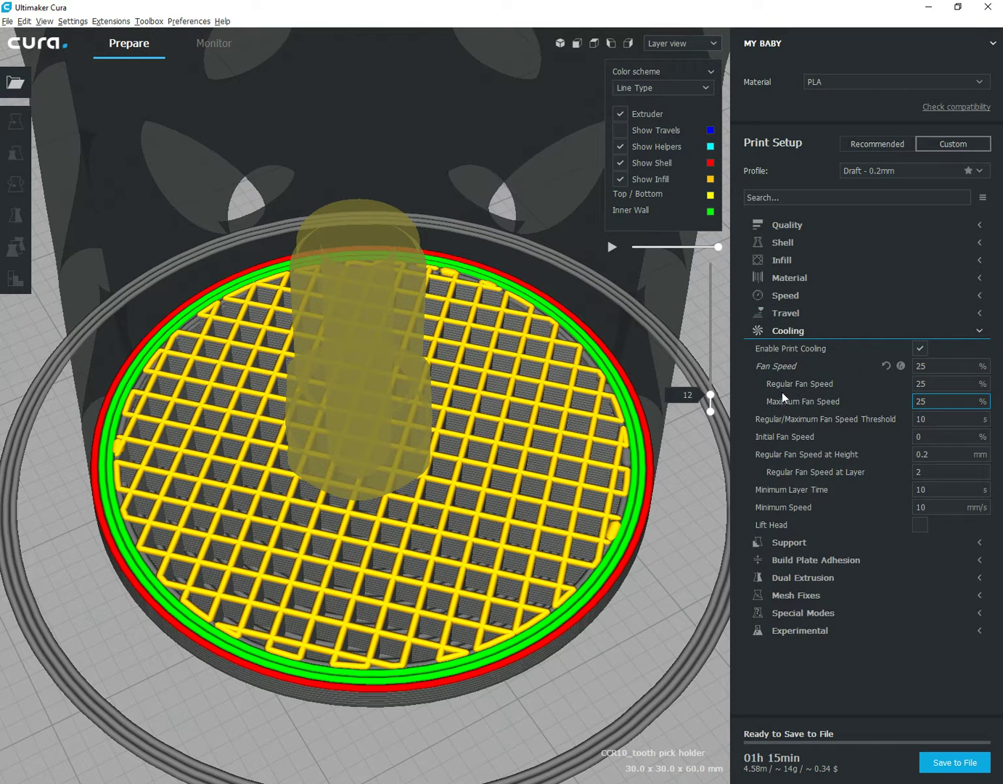
{"action": "left_click", "coordinate": [803, 331]}
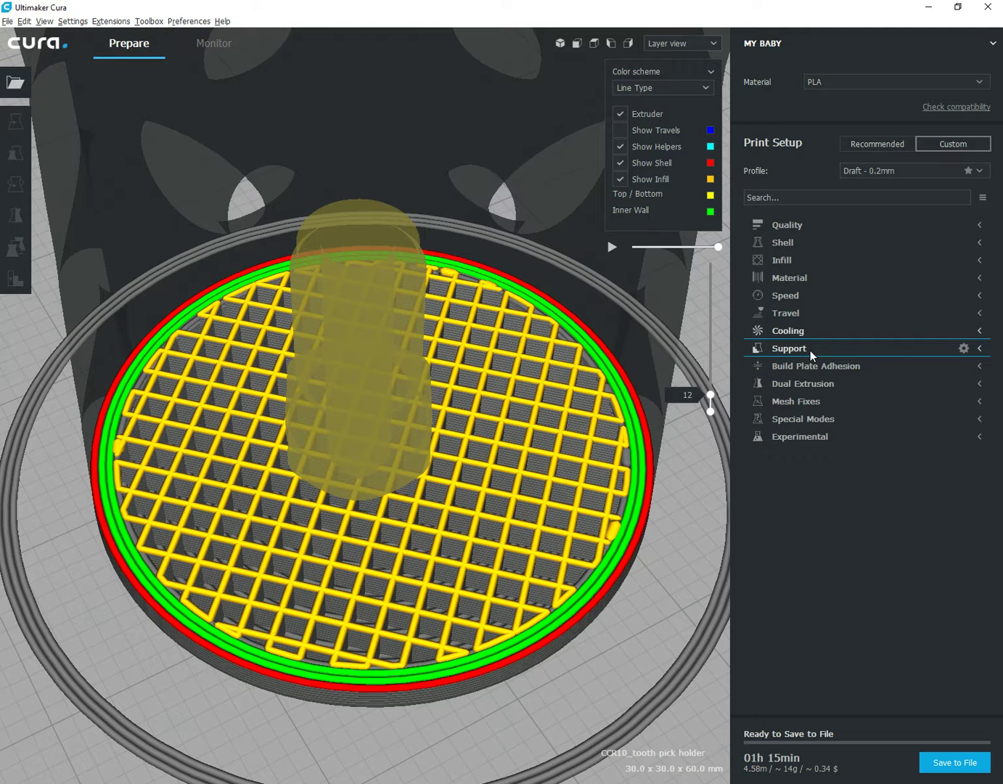
Step: Expand the Support settings, show the holder through layer 300, and examine the overhangs in its side holes up close
{"action": "left_click", "coordinate": [792, 349]}
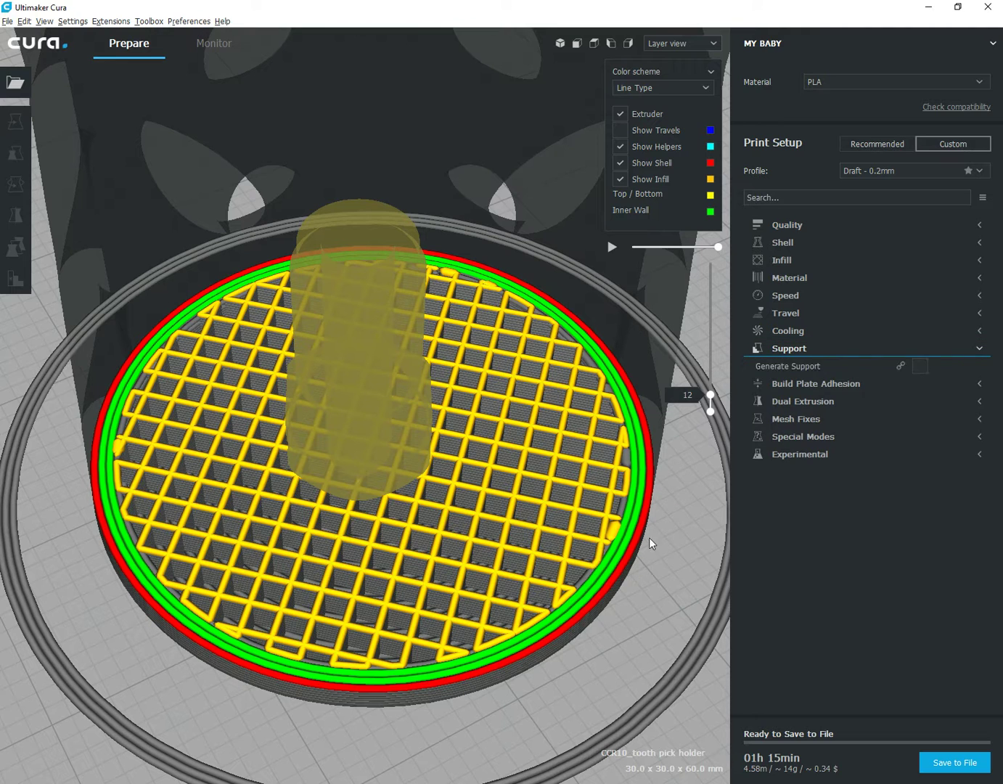
{"action": "scroll", "coordinate": [575, 622], "scroll_direction": "up", "scroll_amount": 3}
{"action": "scroll", "coordinate": [674, 434], "scroll_direction": "down", "scroll_amount": 5}
{"action": "left_click_drag", "start_coordinate": [710, 396], "coordinate": [710, 234]}
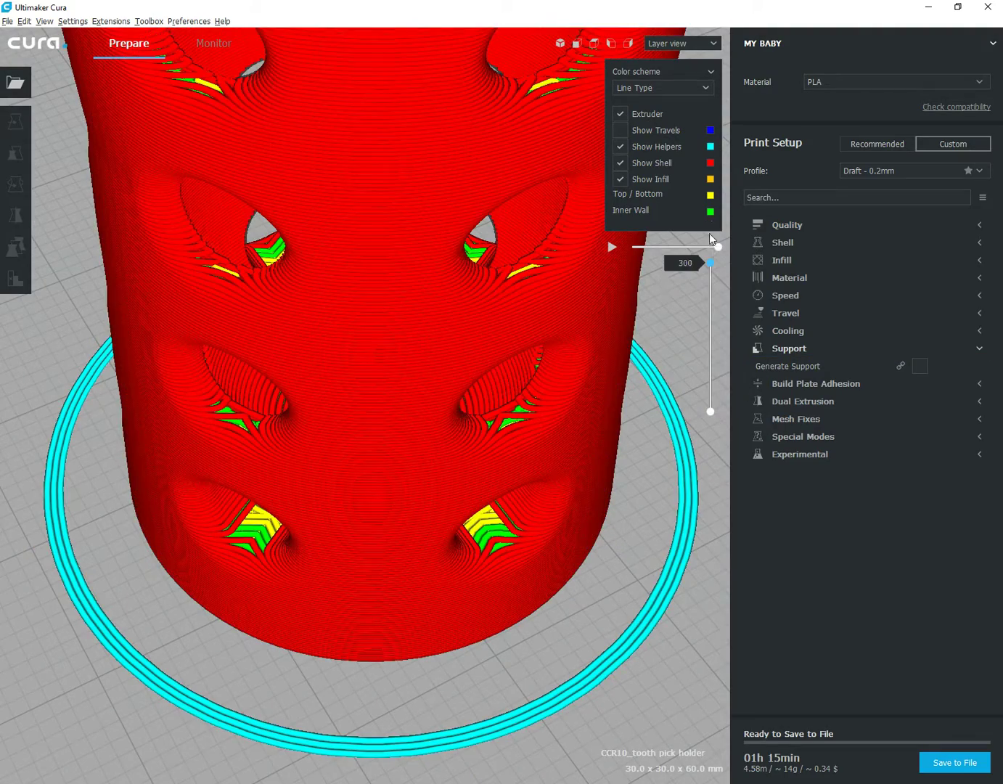
{"action": "scroll", "coordinate": [582, 462], "scroll_direction": "up", "scroll_amount": 6}
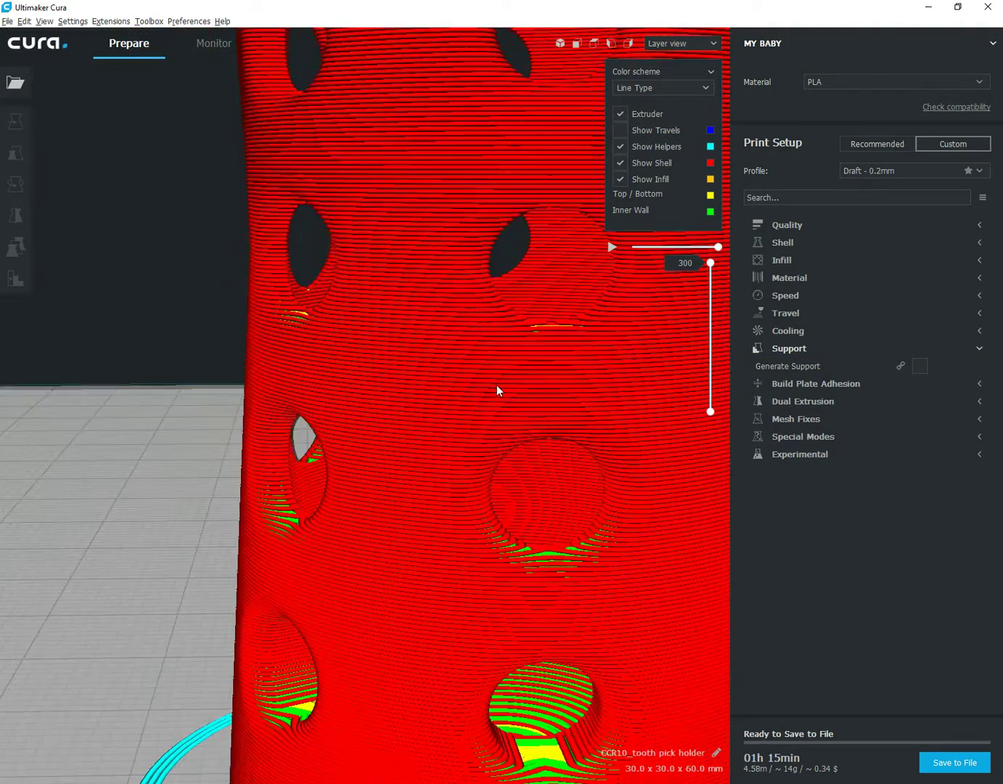
{"action": "right_click_drag", "start_coordinate": [496, 390], "coordinate": [551, 461]}
{"action": "scroll", "coordinate": [530, 448], "scroll_direction": "down", "scroll_amount": 6}
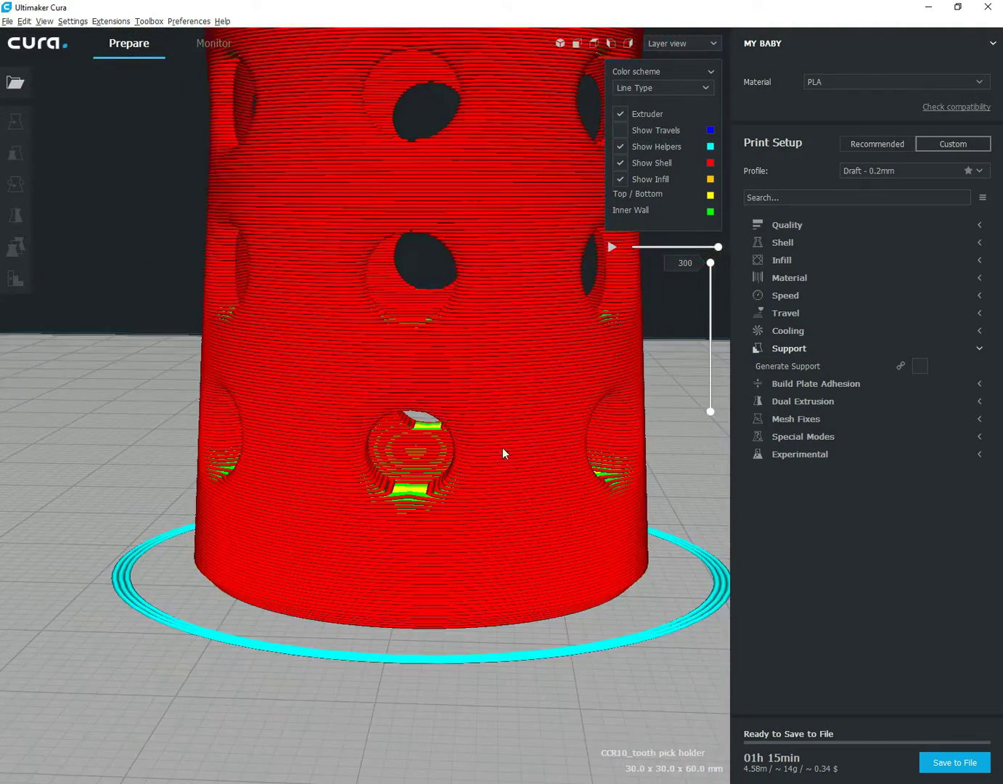
{"action": "scroll", "coordinate": [552, 435], "scroll_direction": "up", "scroll_amount": 5}
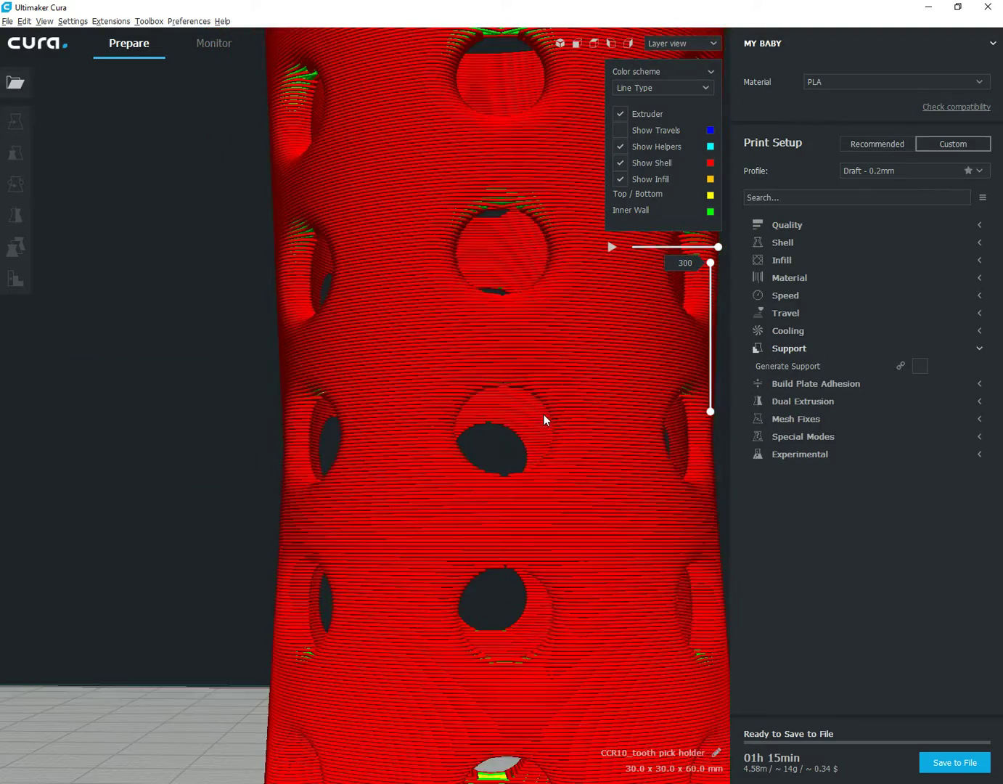
{"action": "middle_click_drag", "start_coordinate": [544, 464], "coordinate": [444, 435]}
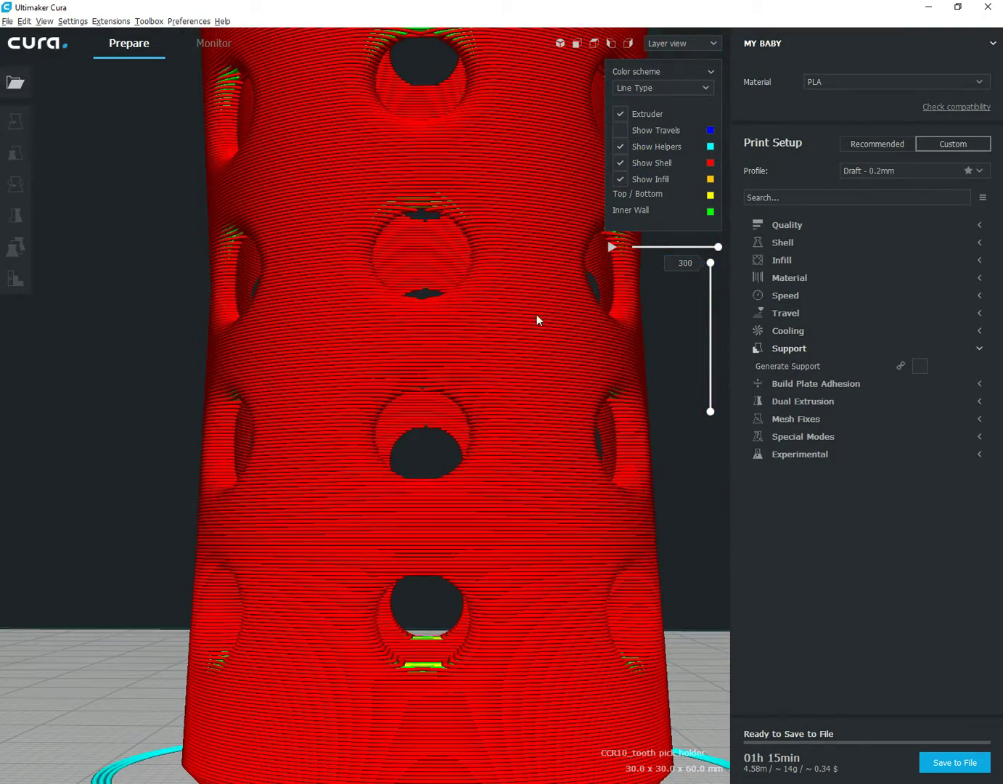
Step: Lower the layer preview to layer 65 and examine how the upper edges of the lowest holes are bridged
{"action": "left_click_drag", "start_coordinate": [710, 265], "coordinate": [704, 379]}
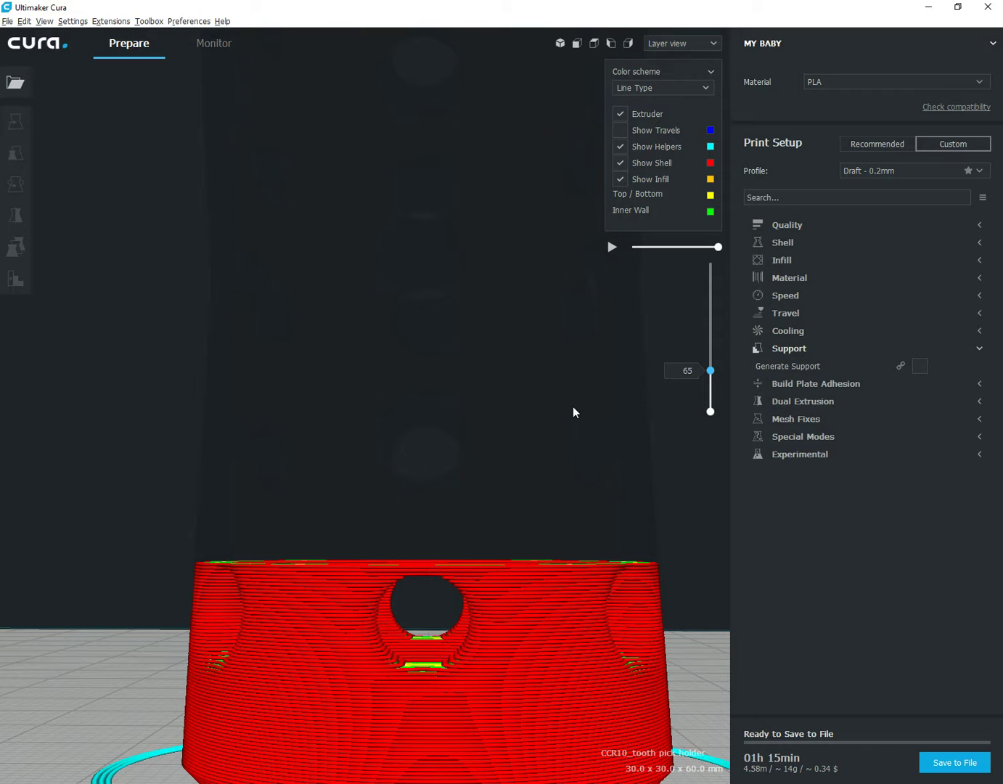
{"action": "scroll", "coordinate": [417, 589], "scroll_direction": "down", "scroll_amount": 2}
{"action": "scroll", "coordinate": [427, 588], "scroll_direction": "up", "scroll_amount": 4}
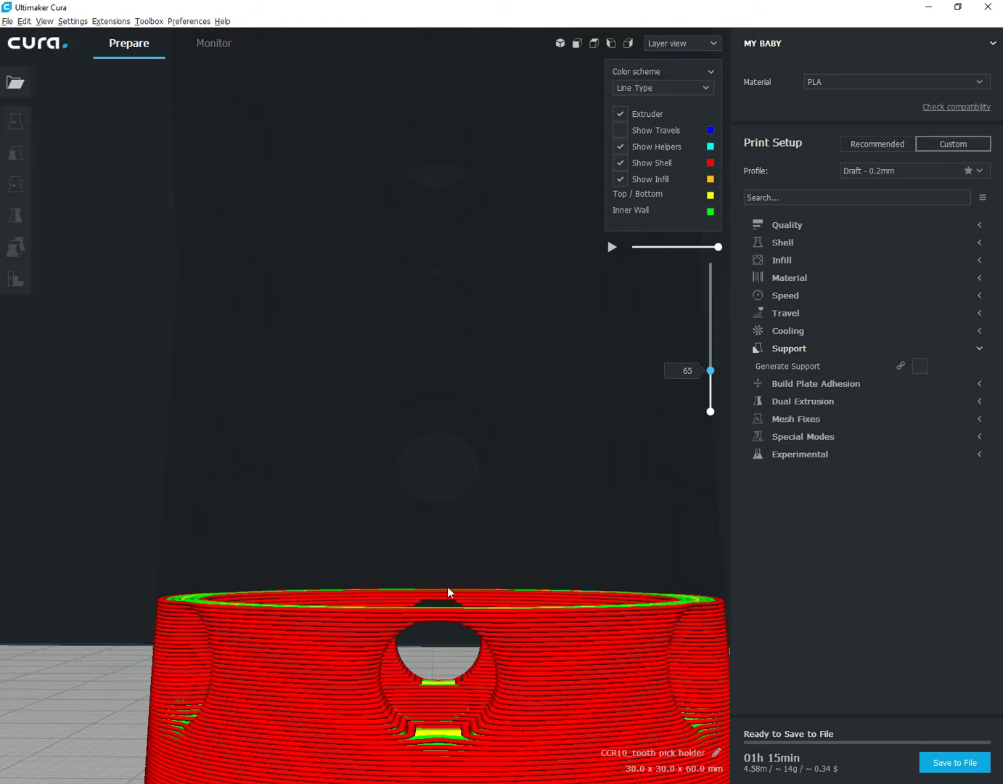
{"action": "middle_click_drag", "start_coordinate": [447, 586], "coordinate": [463, 531]}
{"action": "scroll", "coordinate": [476, 367], "scroll_direction": "up", "scroll_amount": 2}
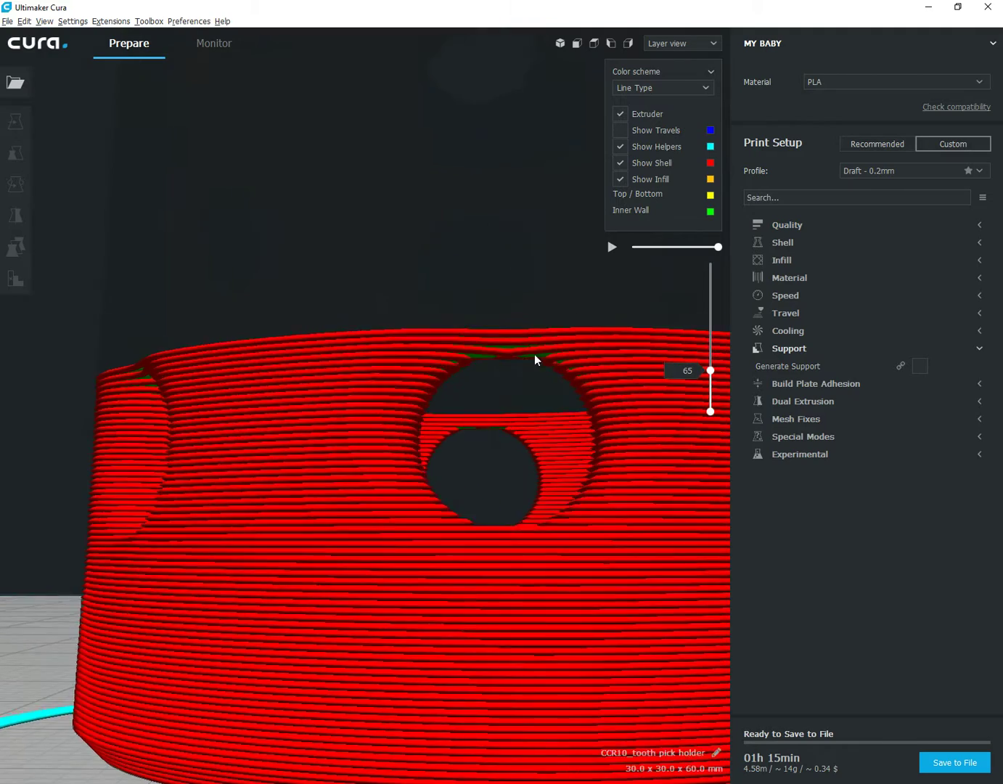
{"action": "right_click_drag", "start_coordinate": [535, 354], "coordinate": [157, 507]}
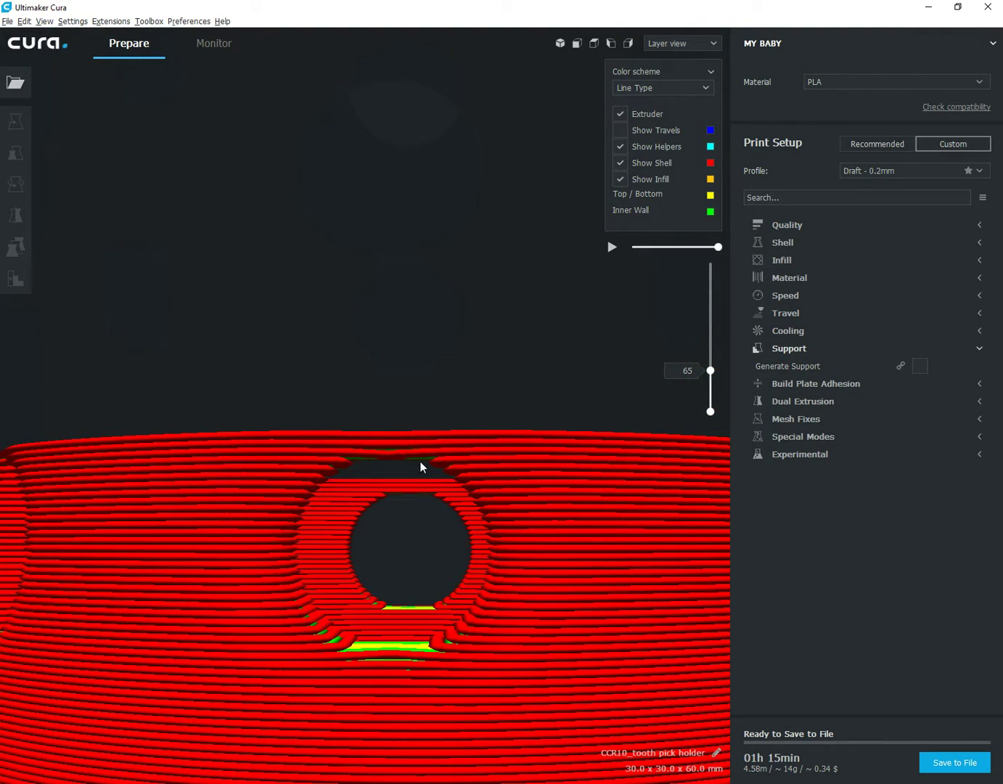
{"action": "right_click_drag", "start_coordinate": [432, 468], "coordinate": [531, 442]}
{"action": "scroll", "coordinate": [389, 537], "scroll_direction": "down", "scroll_amount": 5}
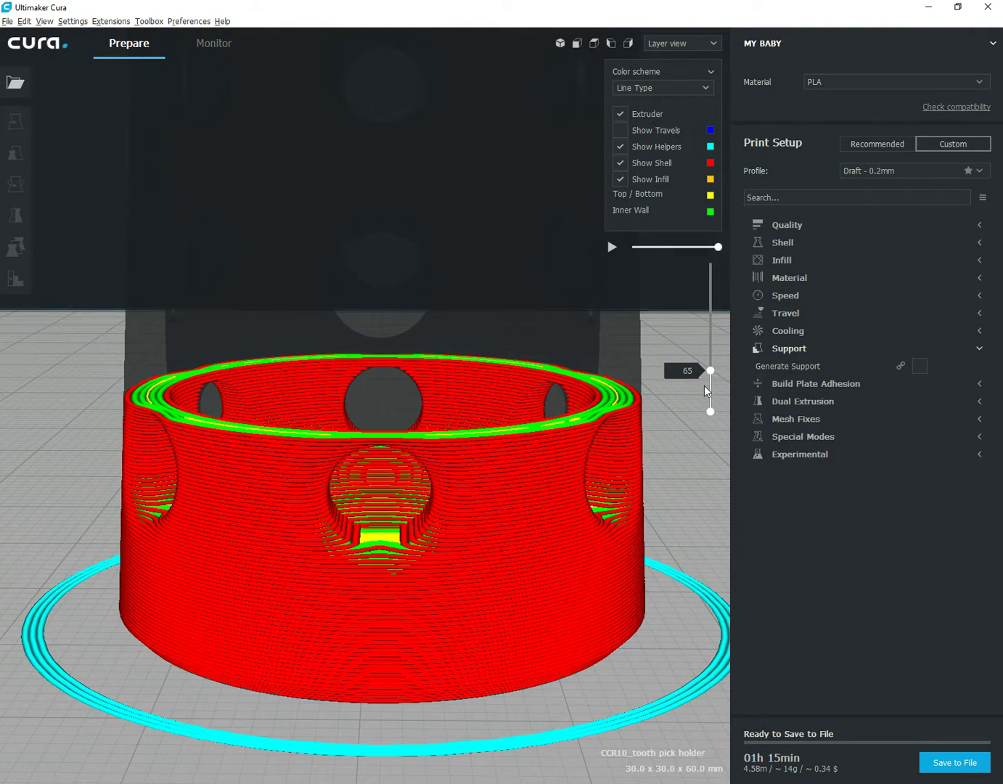
Step: Raise the layer preview to layer 119 and examine the upper edges of the second row of holes
{"action": "left_click_drag", "start_coordinate": [711, 371], "coordinate": [722, 342]}
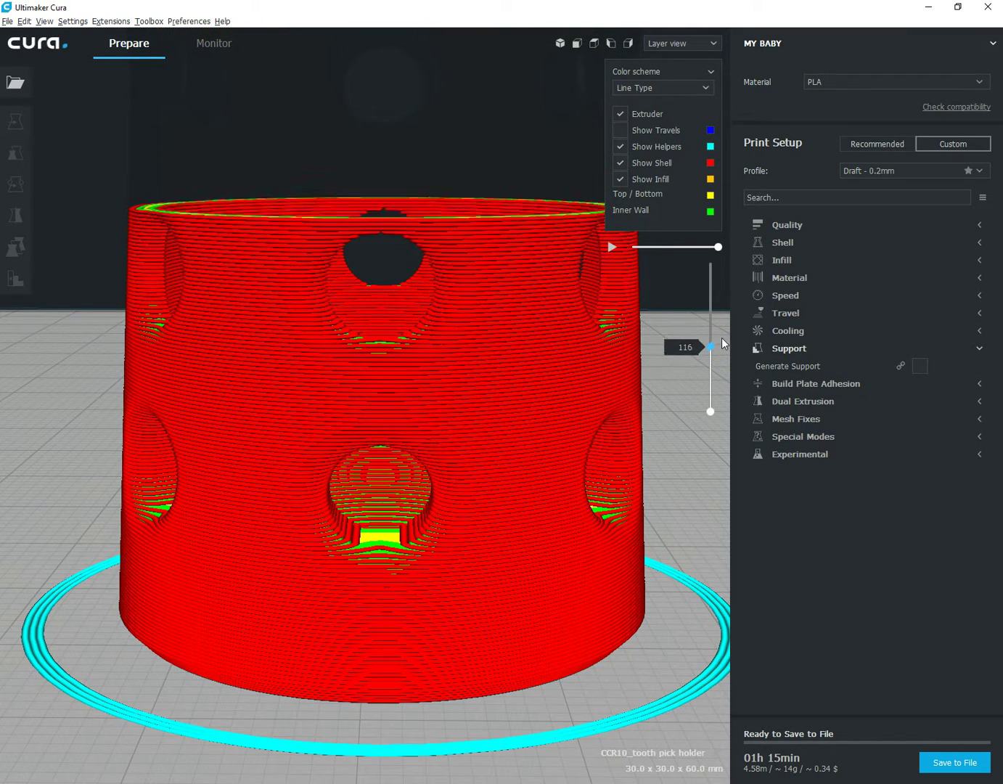
{"action": "key", "text": "Up"}
{"action": "key", "text": "Up"}
{"action": "key", "text": "Up"}
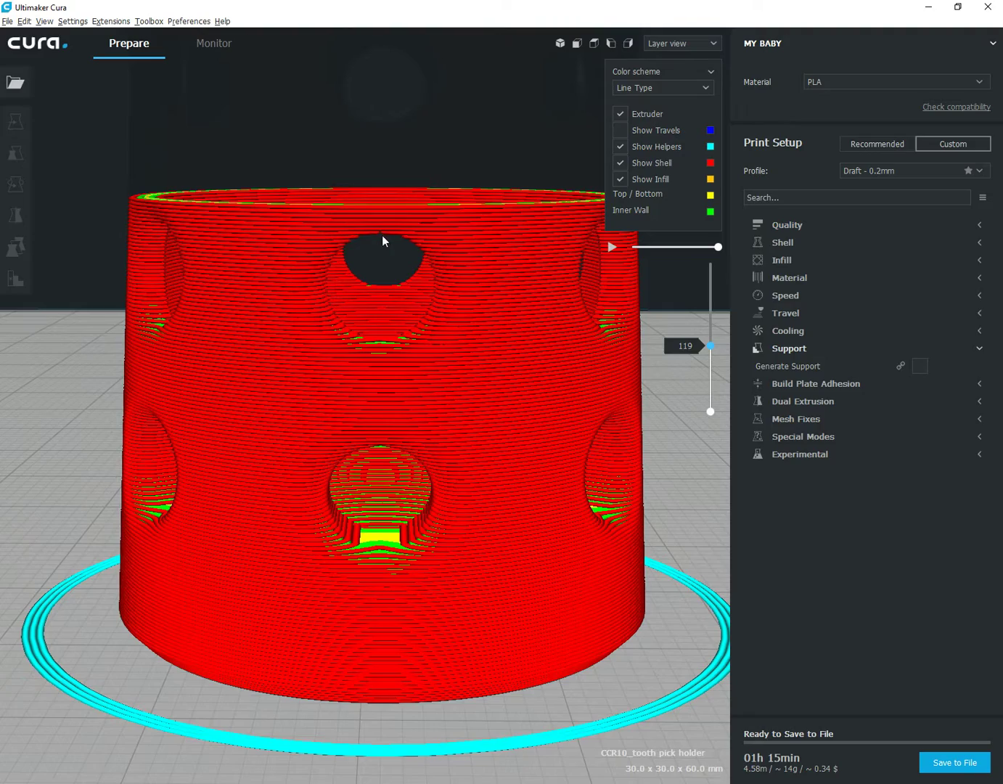
{"action": "scroll", "coordinate": [381, 233], "scroll_direction": "up", "scroll_amount": 5}
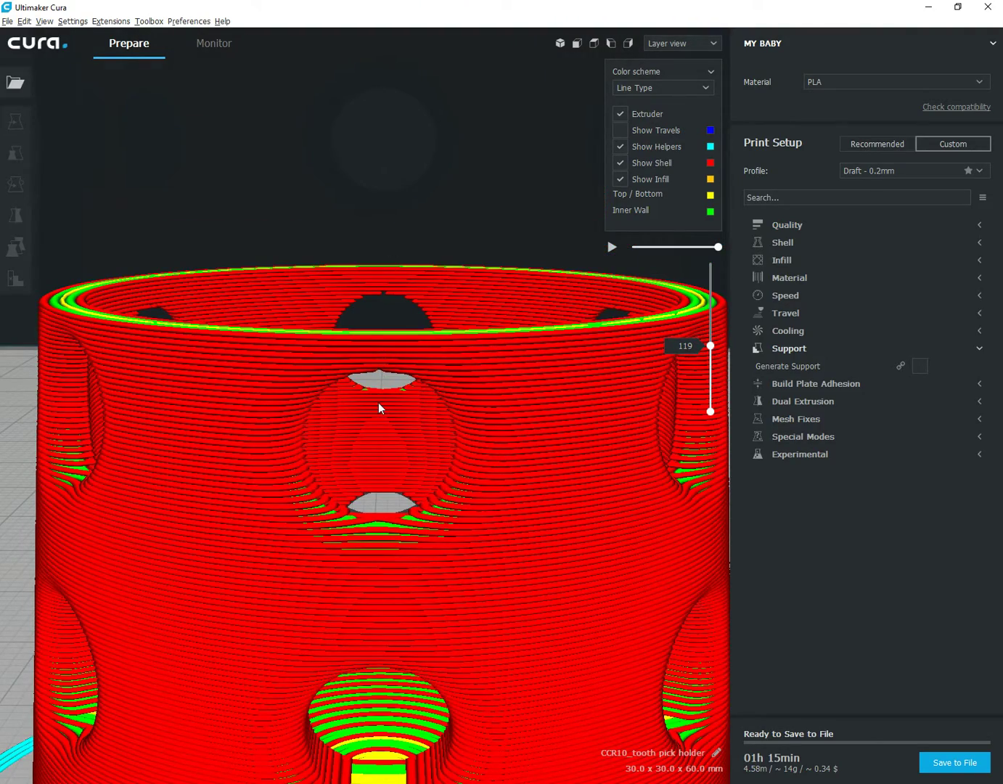
{"action": "right_click_drag", "start_coordinate": [389, 378], "coordinate": [408, 206]}
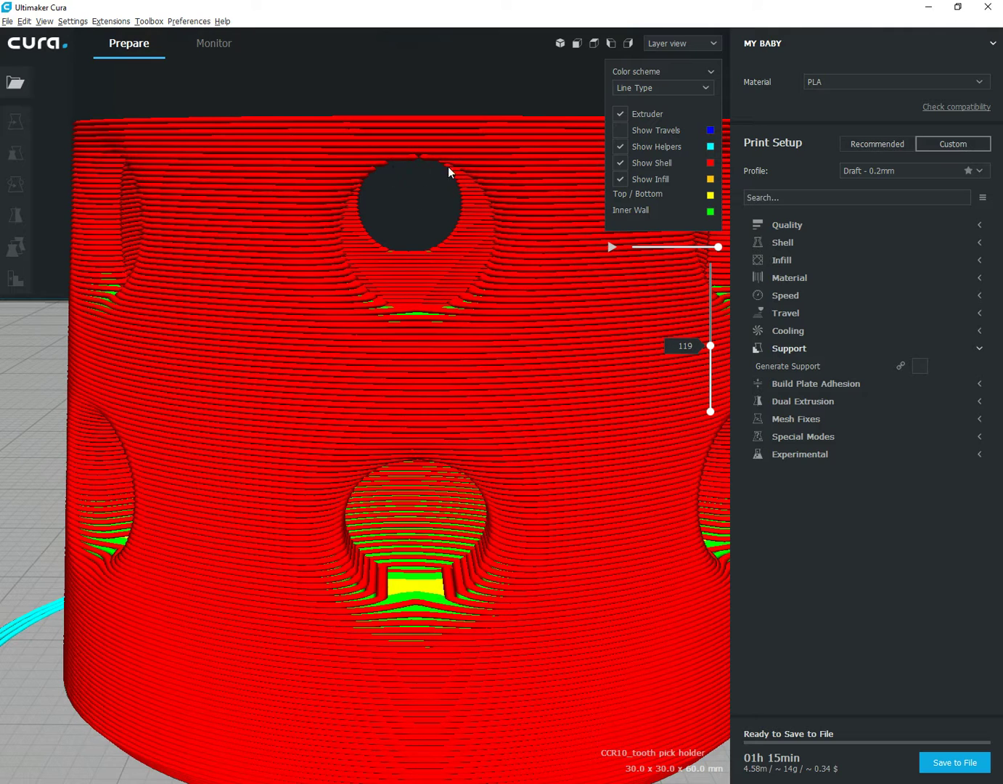
{"action": "scroll", "coordinate": [540, 452], "scroll_direction": "down", "scroll_amount": 6}
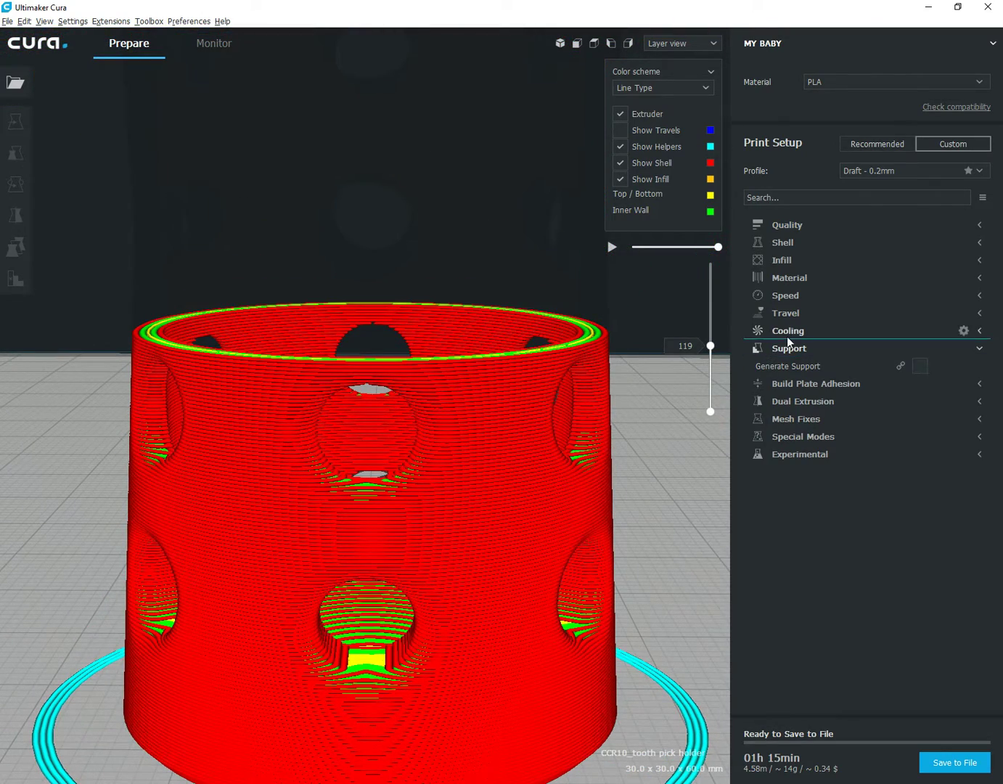
Step: Turn on Generate Support, examine the support structures in the holes at layer 119, and turn it off
{"action": "left_click", "coordinate": [920, 367]}
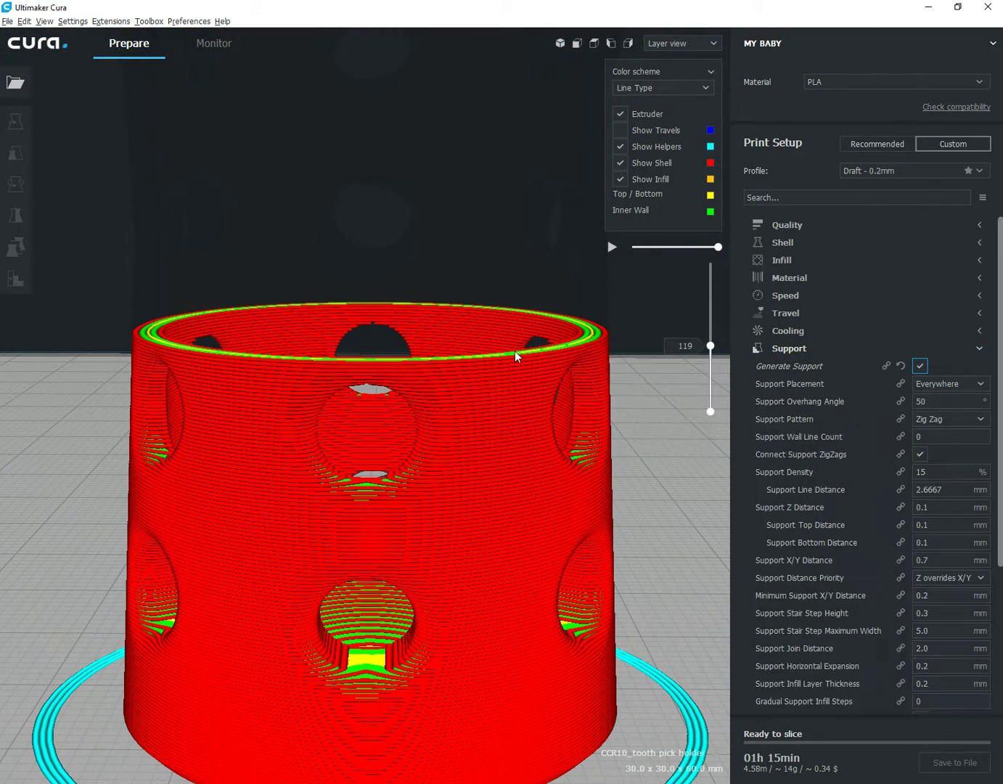
{"action": "scroll", "coordinate": [511, 359], "scroll_direction": "up", "scroll_amount": 3}
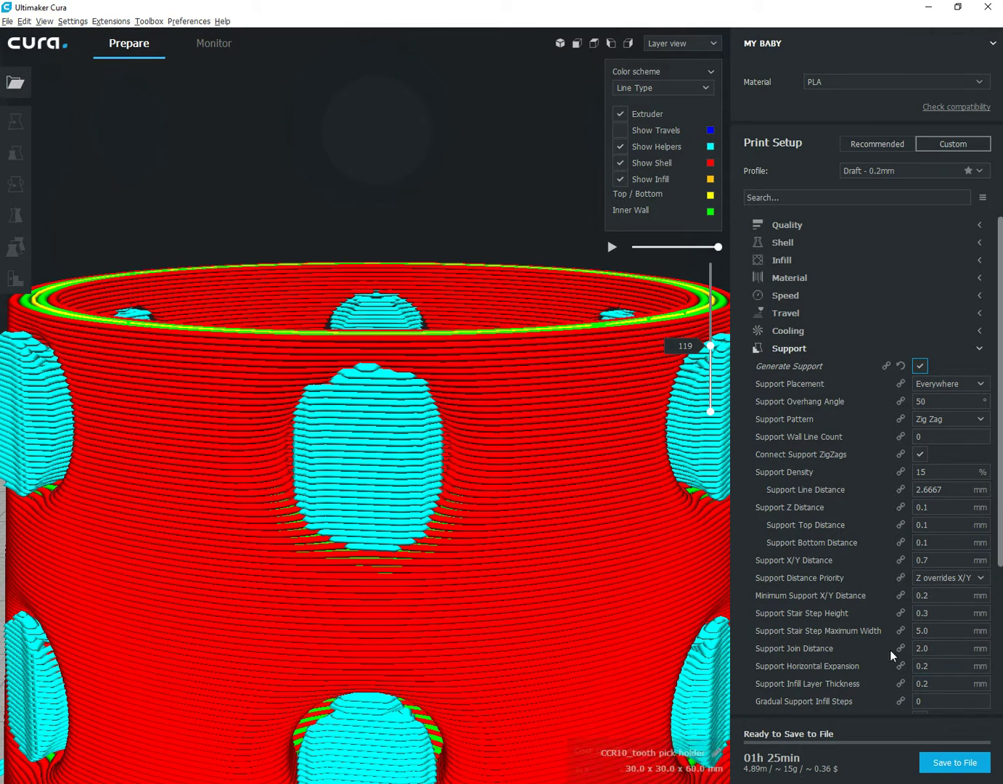
{"action": "left_click", "coordinate": [923, 368]}
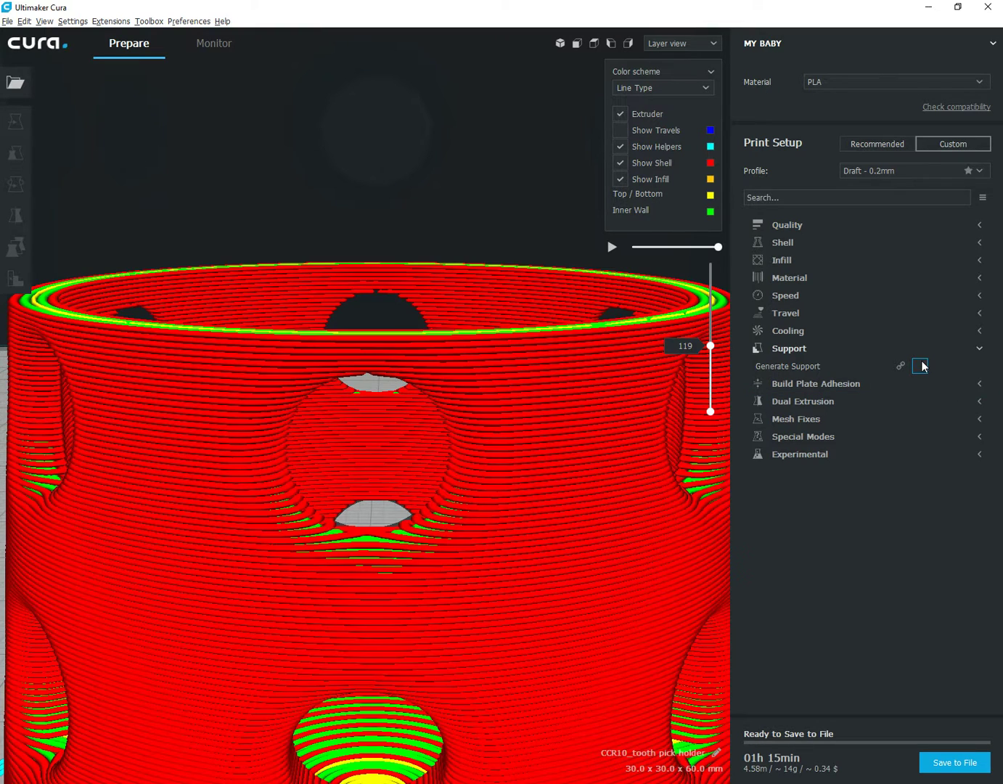
Step: Turn on Generate Support again, inspect the supports across the whole holder through layer 300, and disable support generation
{"action": "left_click", "coordinate": [919, 366]}
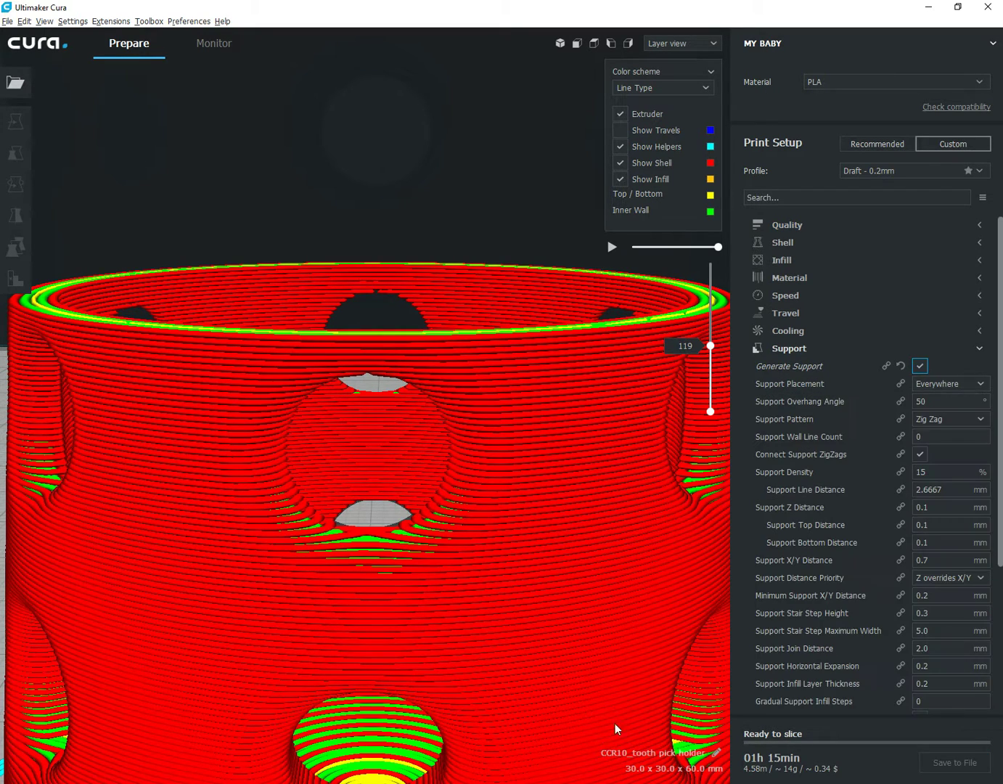
{"action": "scroll", "coordinate": [531, 597], "scroll_direction": "down", "scroll_amount": 10}
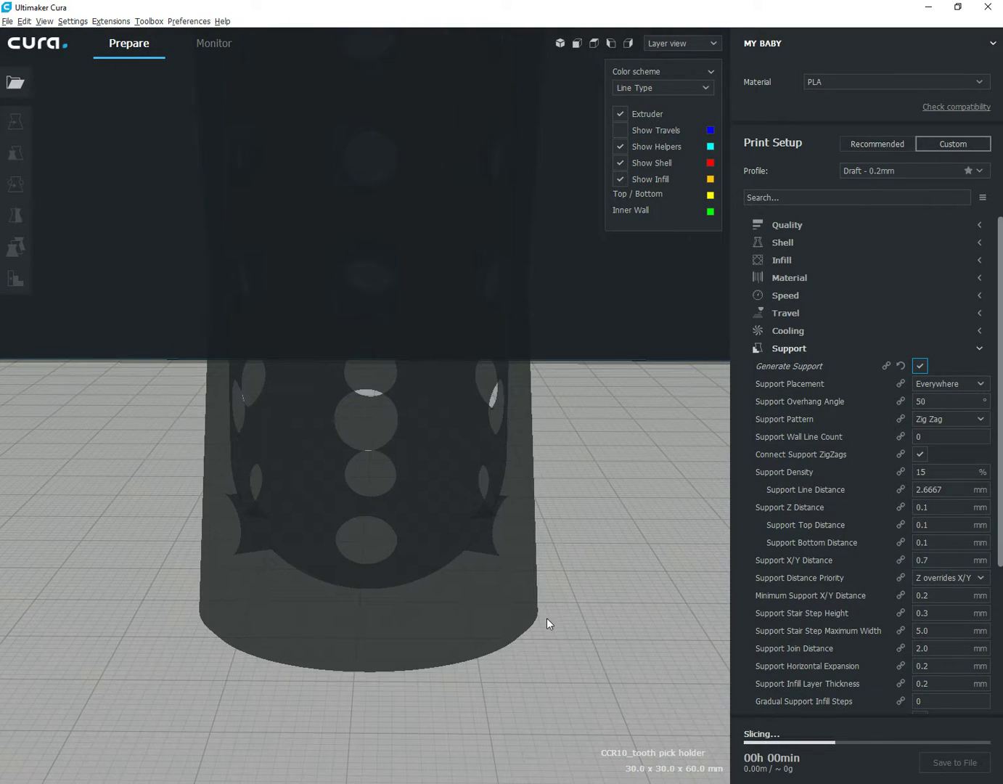
{"action": "scroll", "coordinate": [589, 494], "scroll_direction": "up", "scroll_amount": 3}
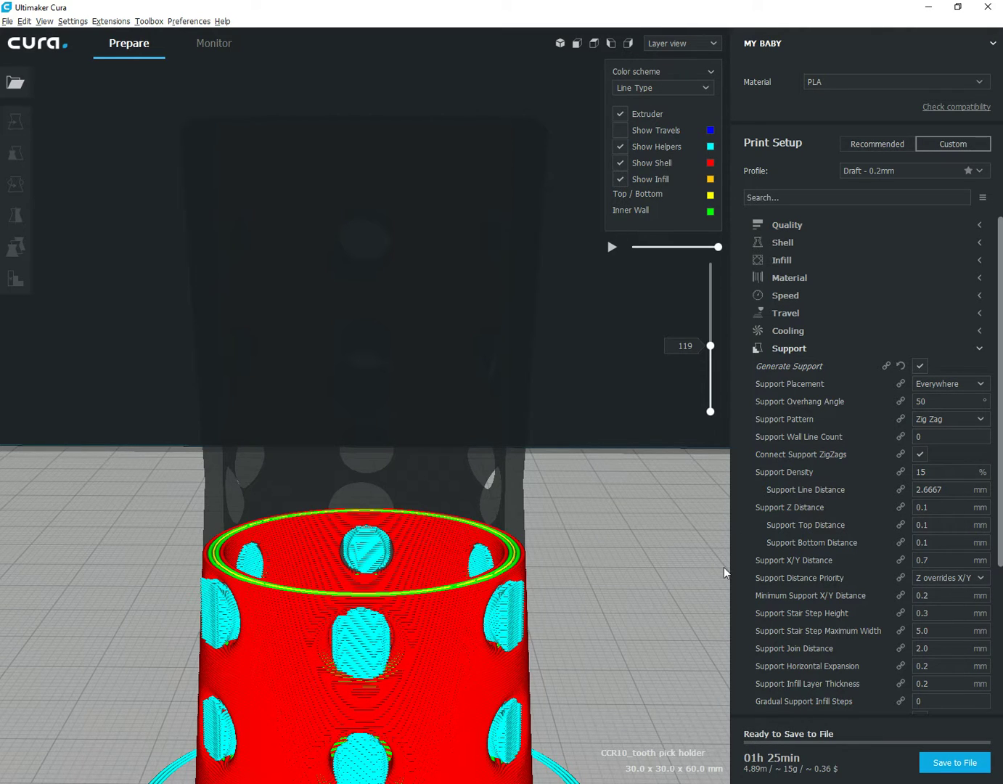
{"action": "left_click_drag", "start_coordinate": [710, 346], "coordinate": [711, 261]}
{"action": "right_click_drag", "start_coordinate": [543, 520], "coordinate": [483, 496]}
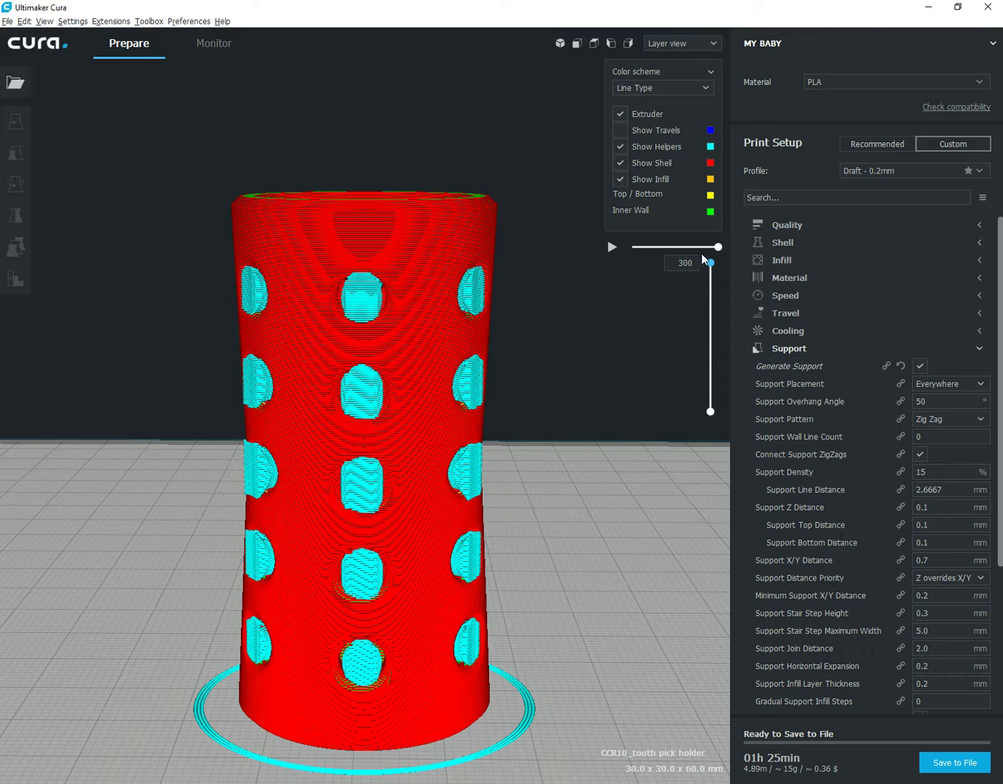
{"action": "left_click_drag", "start_coordinate": [710, 262], "coordinate": [679, 244]}
{"action": "left_click", "coordinate": [920, 365]}
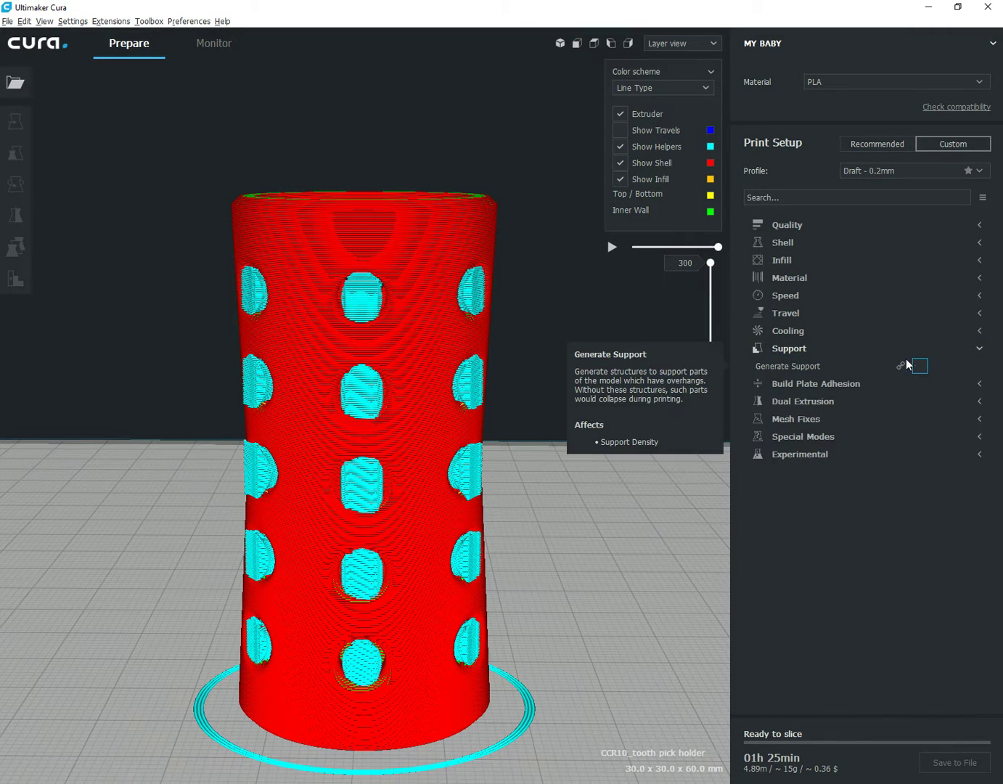
Step: Collapse the Support settings, expand Build Plate Adhesion, and examine the skirt around the holder's base from several angles
{"action": "left_click", "coordinate": [788, 349]}
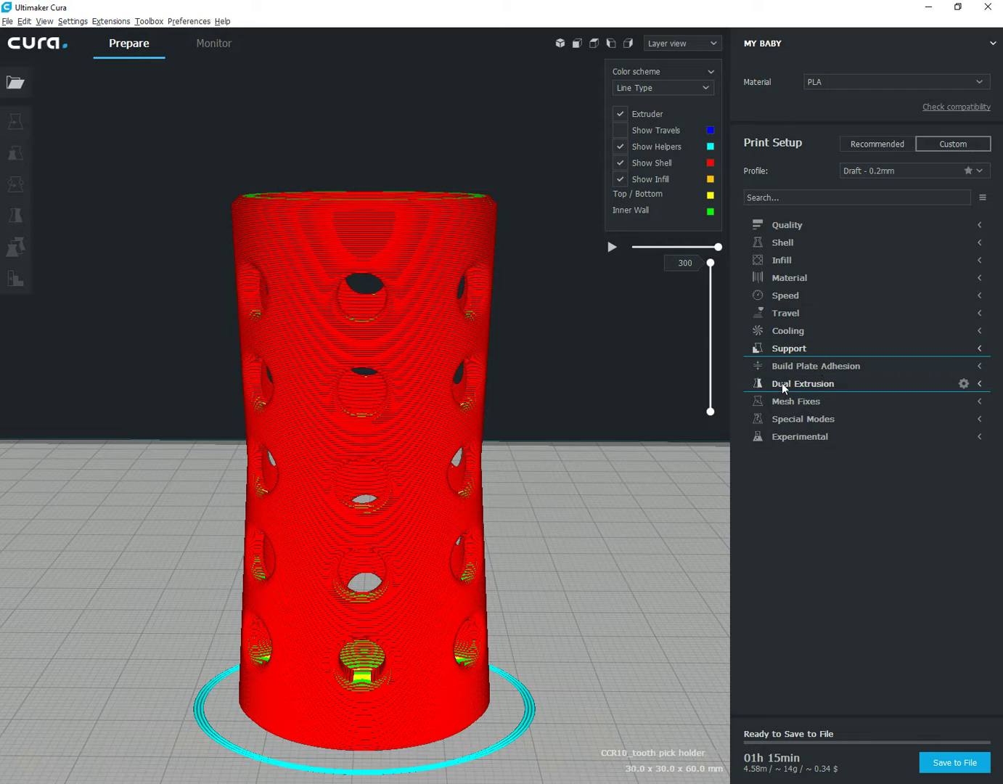
{"action": "middle_click_drag", "start_coordinate": [614, 366], "coordinate": [632, 327]}
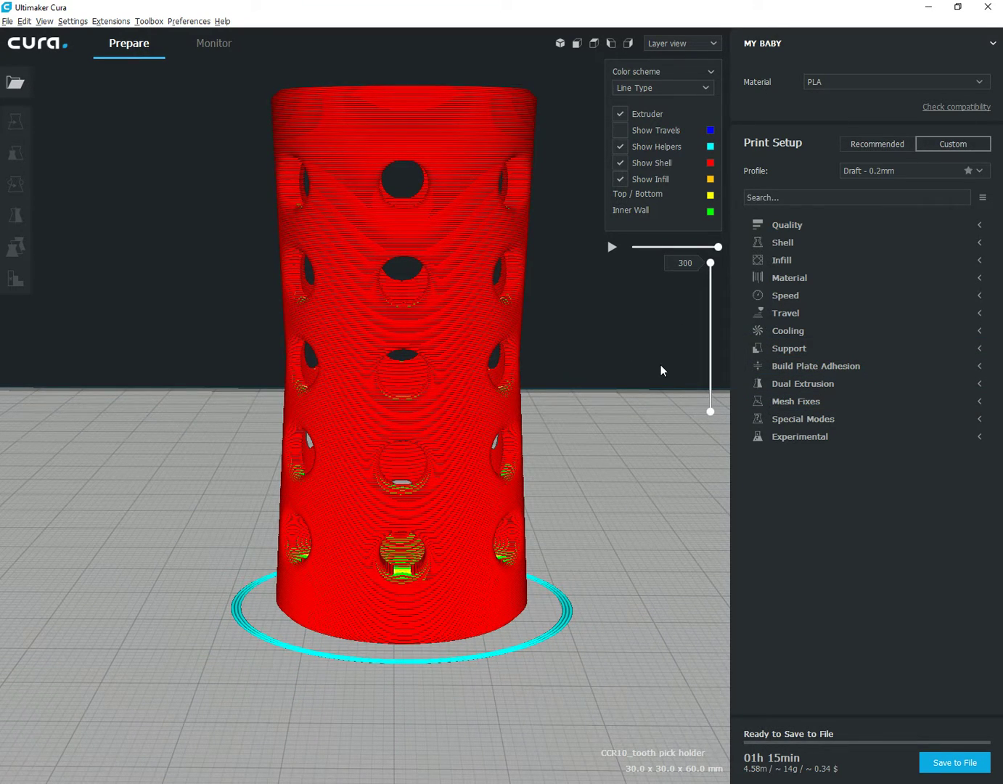
{"action": "right_click_drag", "start_coordinate": [661, 390], "coordinate": [678, 421]}
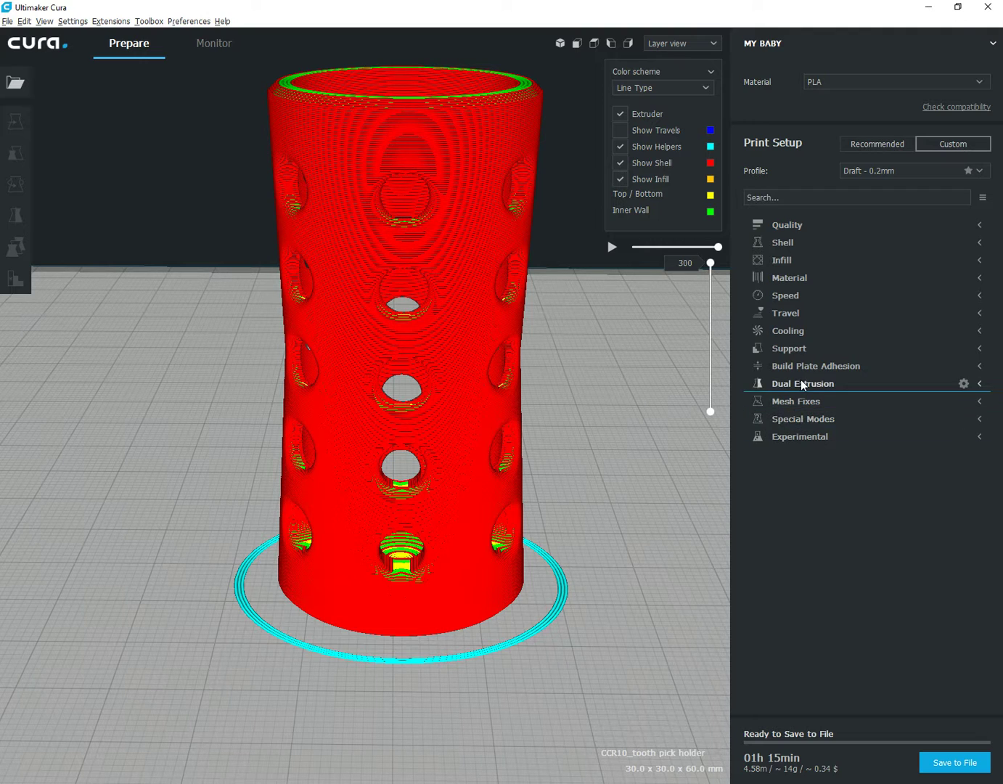
{"action": "left_click", "coordinate": [821, 367]}
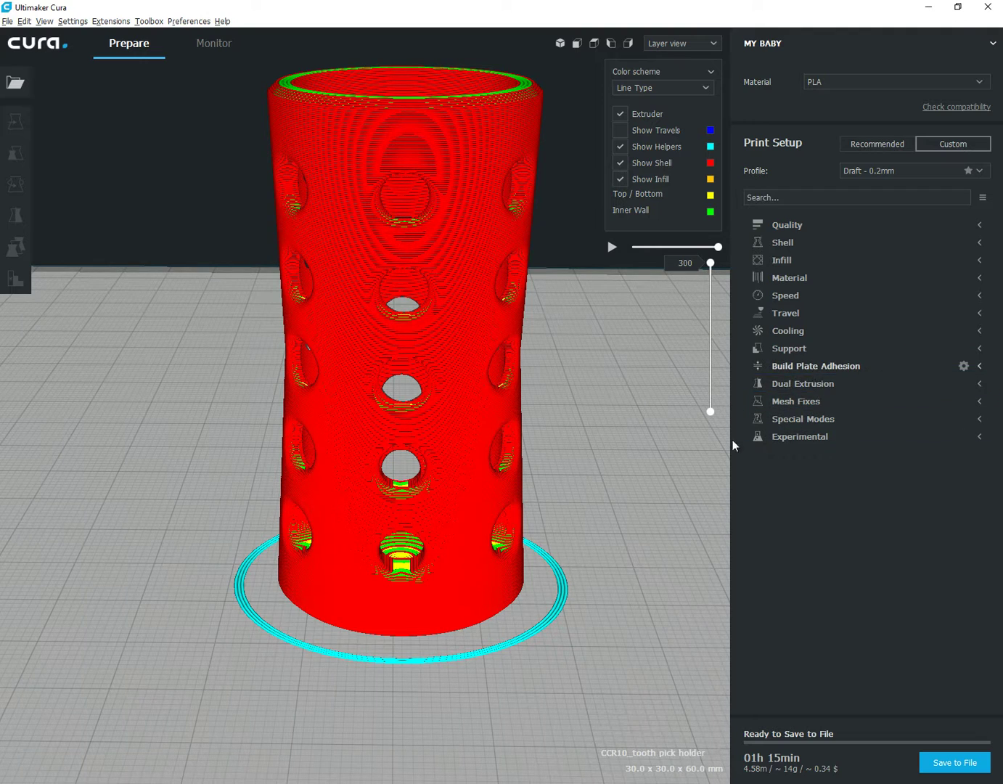
{"action": "right_click_drag", "start_coordinate": [660, 521], "coordinate": [628, 553]}
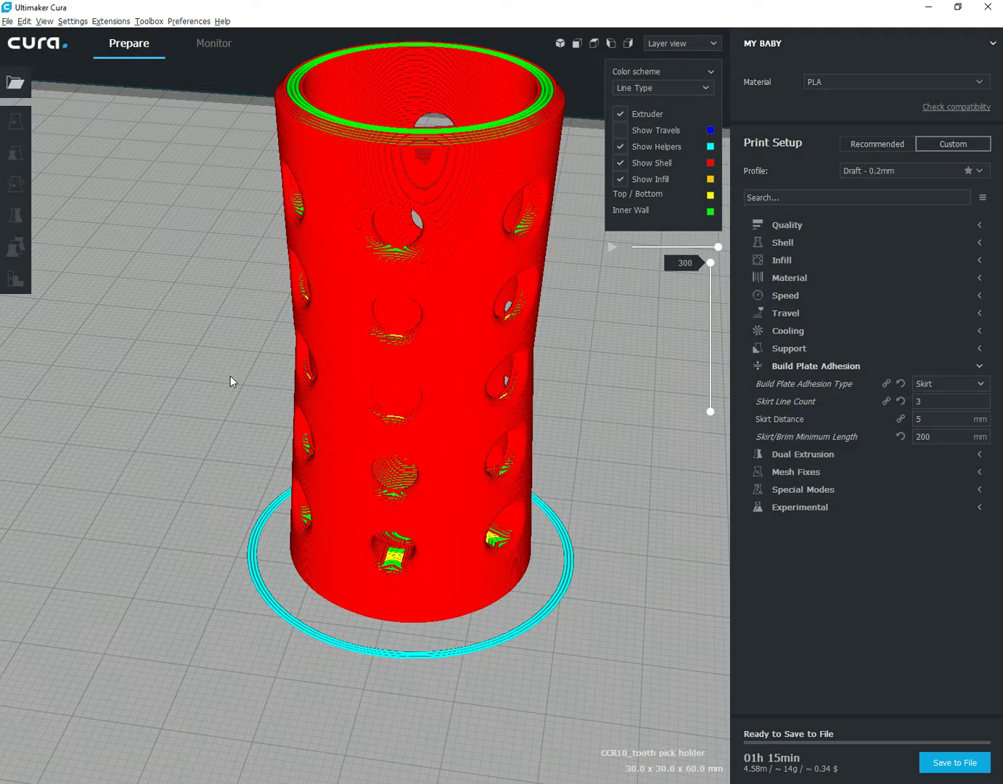
{"action": "right_click_drag", "start_coordinate": [599, 583], "coordinate": [538, 590]}
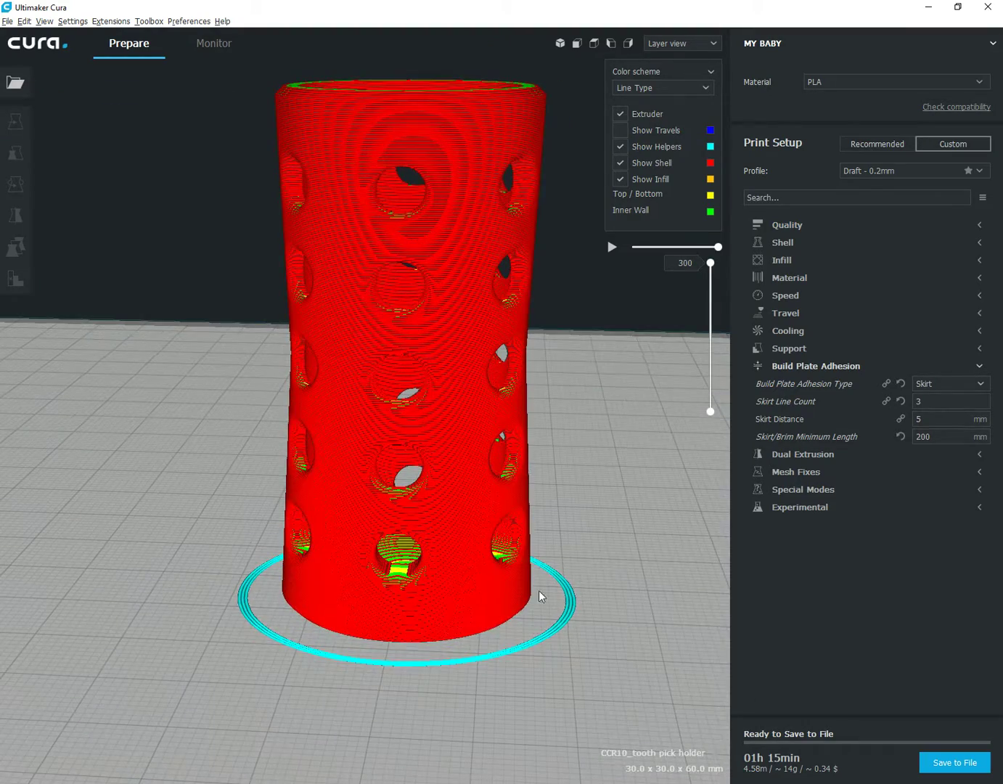
Step: Lower the layer preview to layer 1 and change the build plate adhesion type to Brim
{"action": "left_click_drag", "start_coordinate": [702, 280], "coordinate": [702, 417]}
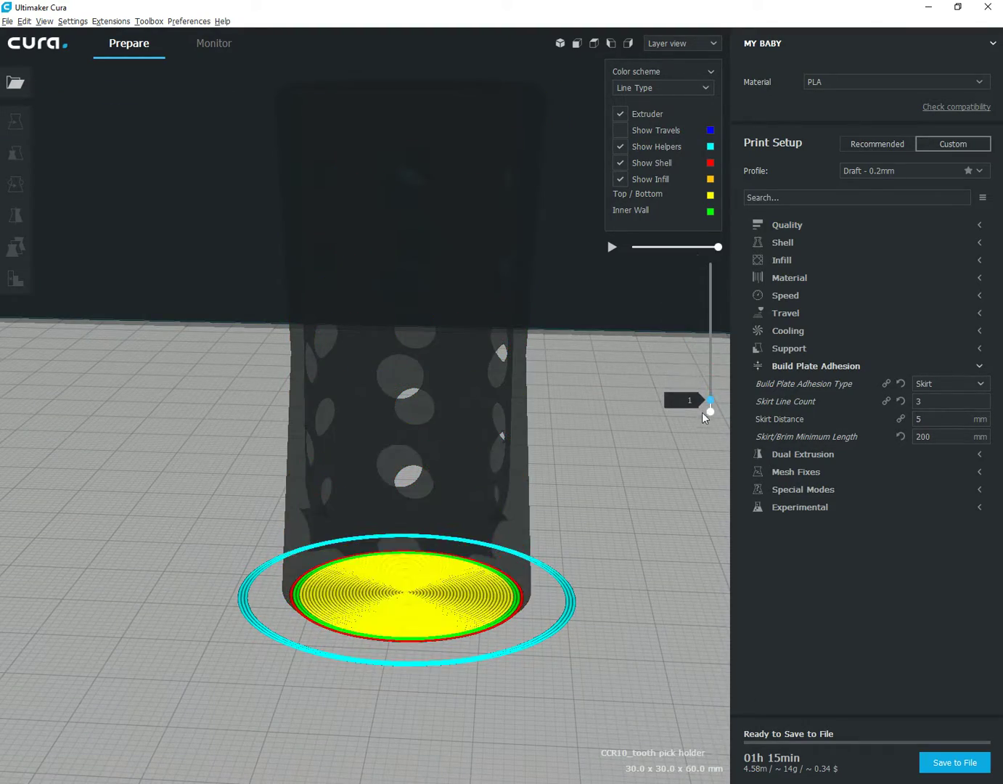
{"action": "mouse_move", "coordinate": [720, 250]}
{"action": "left_mouse_down"}
{"action": "mouse_move", "coordinate": [628, 258]}
{"action": "mouse_move", "coordinate": [730, 258]}
{"action": "left_mouse_up"}
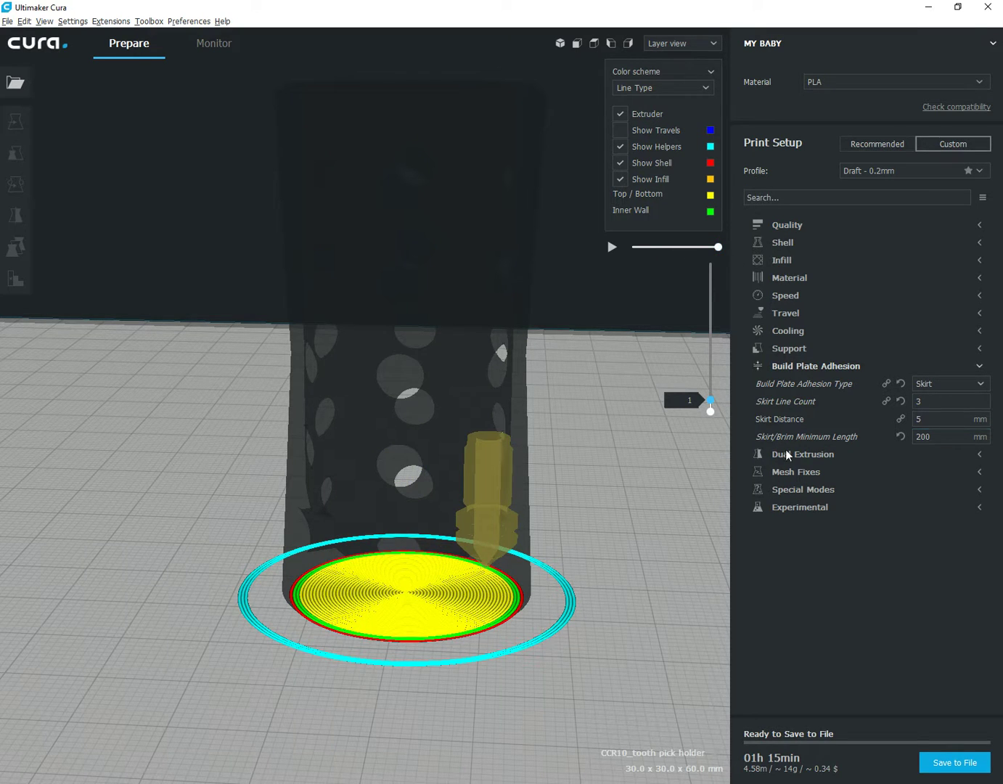
{"action": "left_click", "coordinate": [977, 385]}
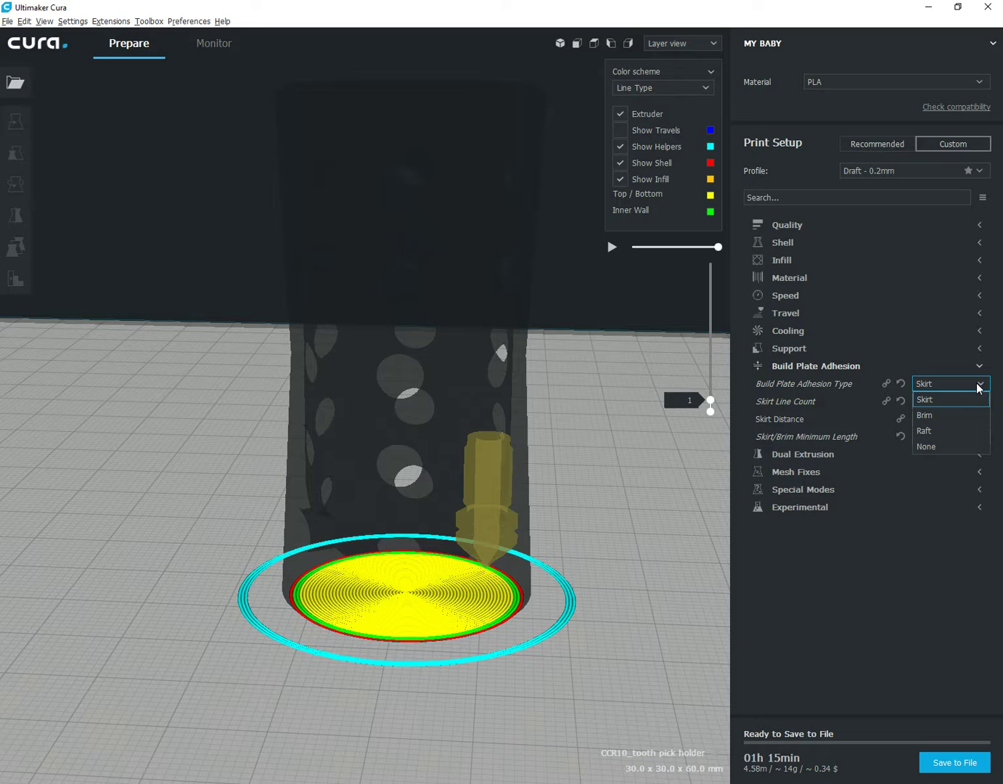
{"action": "left_click", "coordinate": [949, 418]}
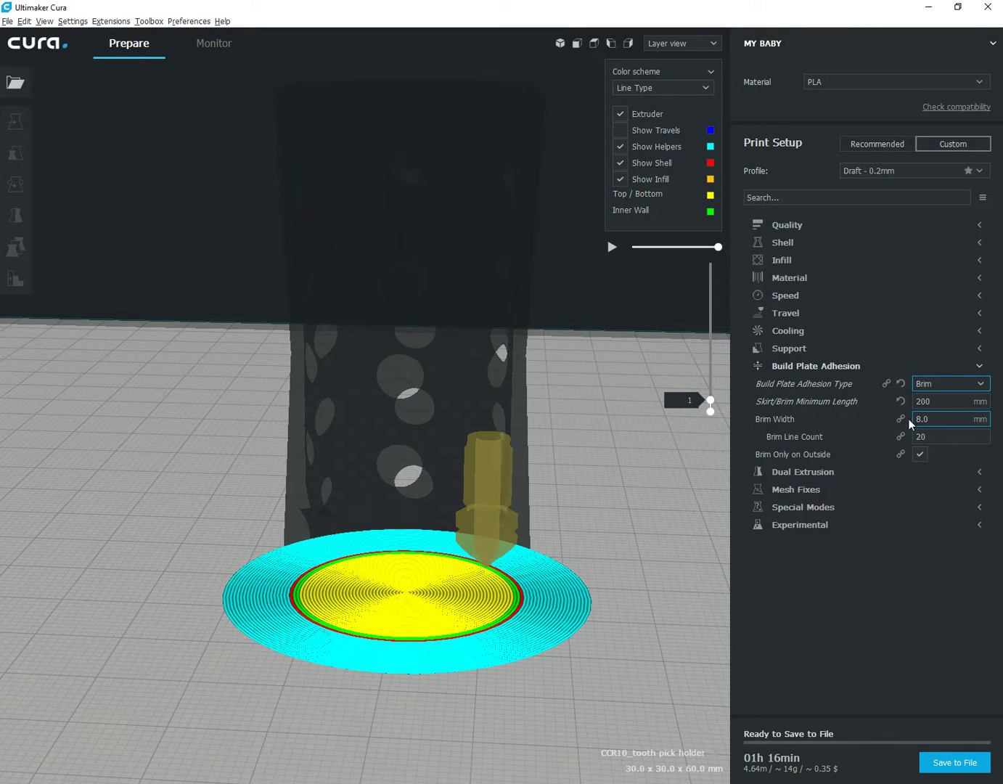
Step: Change the build plate adhesion type to Raft and examine the raft beneath the holder from several angles
{"action": "left_click", "coordinate": [961, 384]}
{"action": "left_click", "coordinate": [935, 432]}
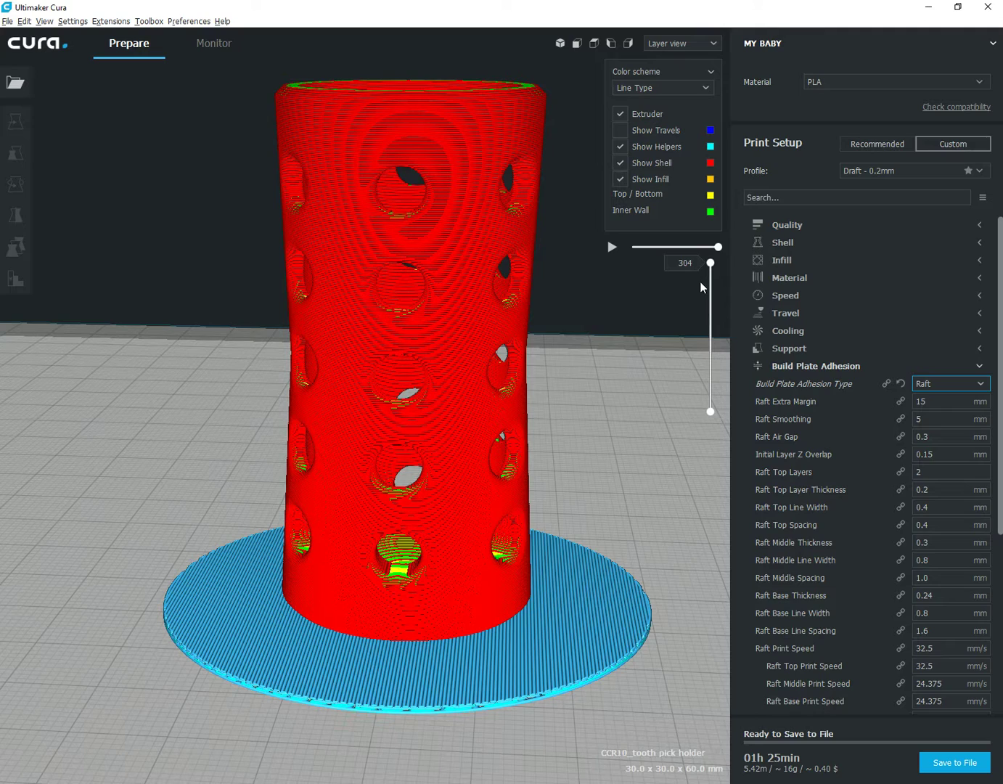
{"action": "mouse_move", "coordinate": [712, 263]}
{"action": "left_mouse_down"}
{"action": "mouse_move", "coordinate": [703, 415]}
{"action": "mouse_move", "coordinate": [713, 396]}
{"action": "mouse_move", "coordinate": [721, 403]}
{"action": "mouse_move", "coordinate": [705, 247]}
{"action": "mouse_move", "coordinate": [701, 268]}
{"action": "left_mouse_up"}
{"action": "right_click_drag", "start_coordinate": [589, 545], "coordinate": [633, 478]}
{"action": "left_click_drag", "start_coordinate": [712, 263], "coordinate": [716, 223]}
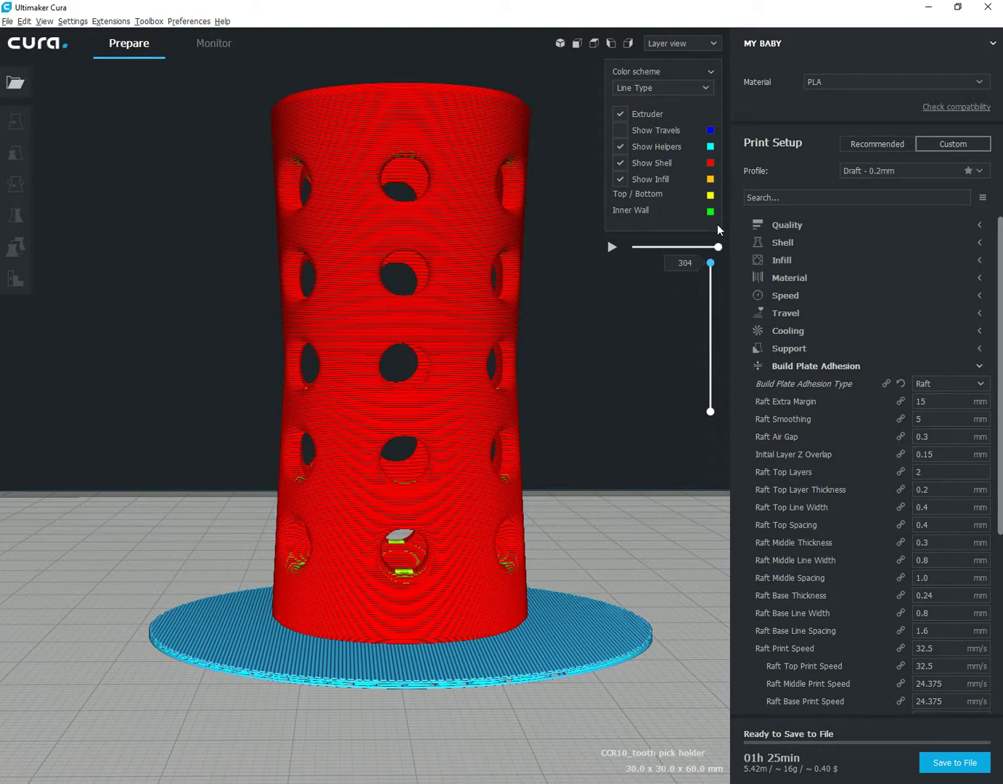
{"action": "right_click_drag", "start_coordinate": [623, 357], "coordinate": [615, 367]}
{"action": "scroll", "coordinate": [616, 366], "scroll_direction": "up", "scroll_amount": 1}
{"action": "middle_click_drag", "start_coordinate": [616, 366], "coordinate": [580, 401]}
{"action": "scroll", "coordinate": [579, 401], "scroll_direction": "up", "scroll_amount": 2}
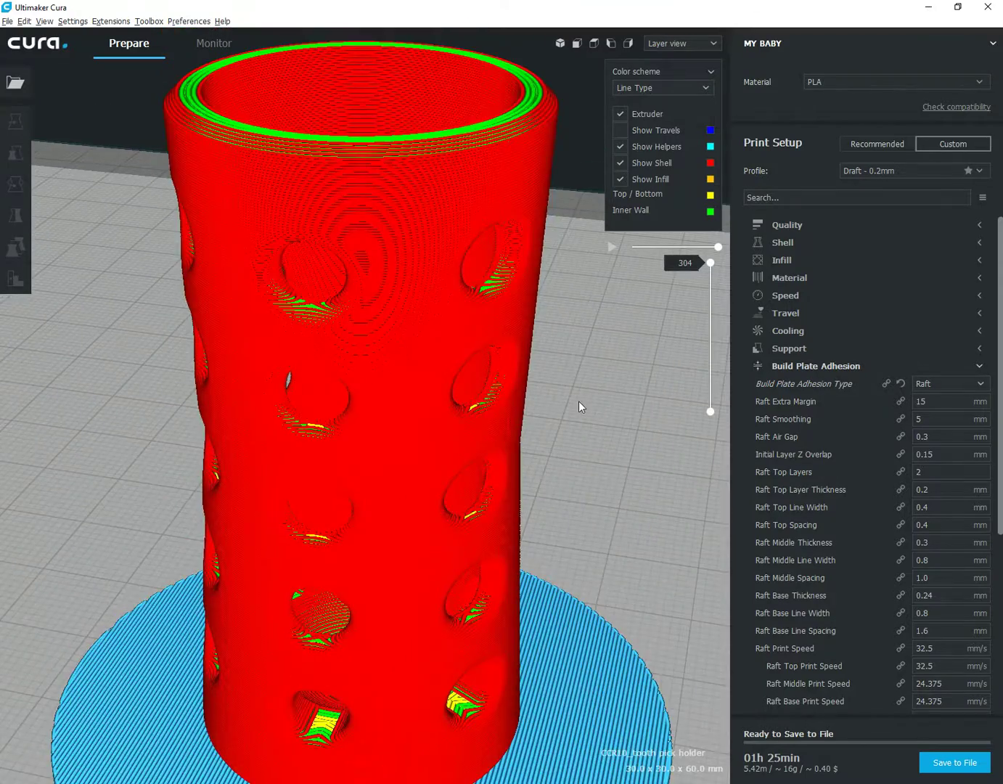
{"action": "scroll", "coordinate": [580, 401], "scroll_direction": "down", "scroll_amount": 4}
{"action": "scroll", "coordinate": [578, 400], "scroll_direction": "down", "scroll_amount": 1}
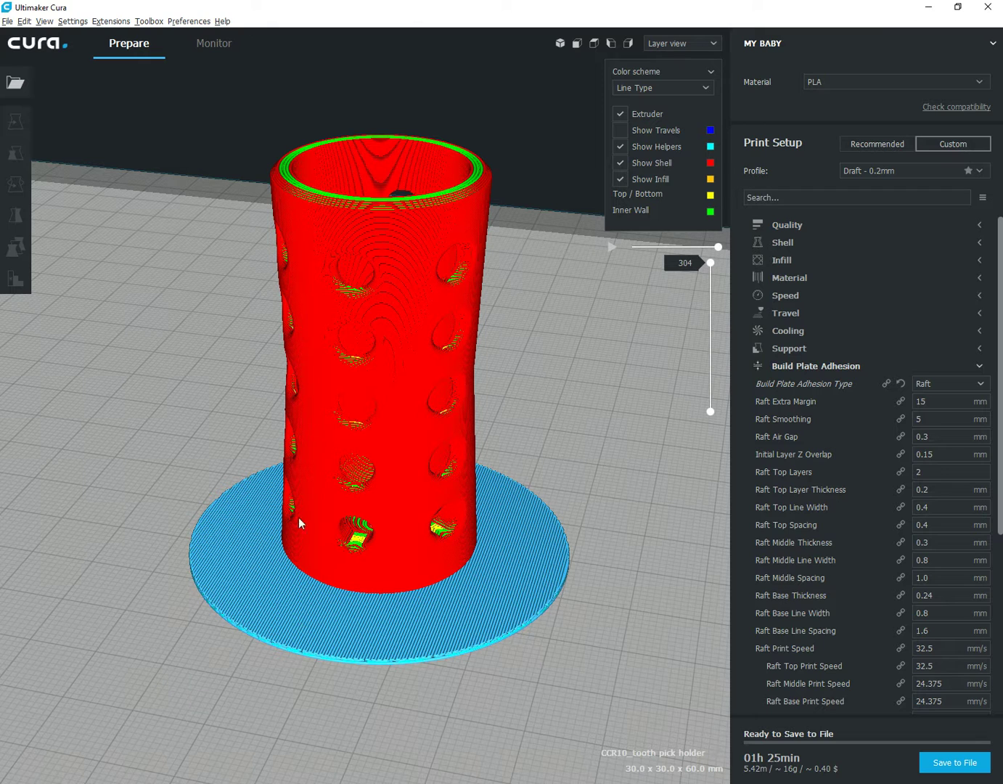
Step: Set the build plate adhesion type back to Skirt and collapse the Build Plate Adhesion settings
{"action": "left_click", "coordinate": [955, 384]}
{"action": "left_click", "coordinate": [943, 401]}
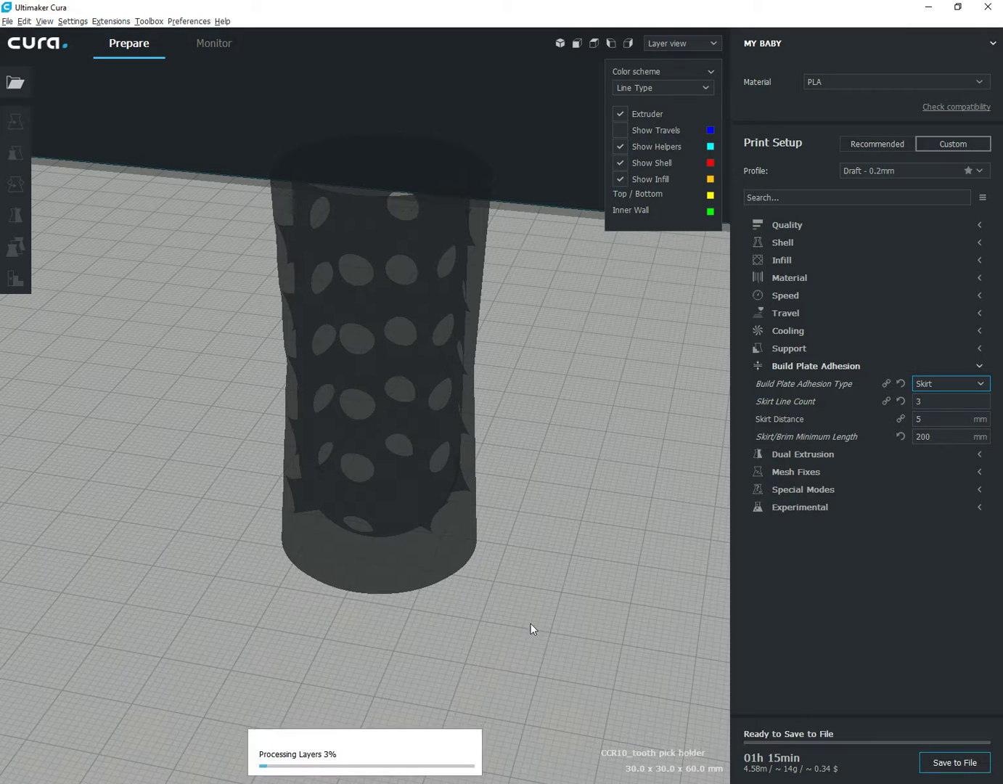
{"action": "left_click", "coordinate": [856, 370]}
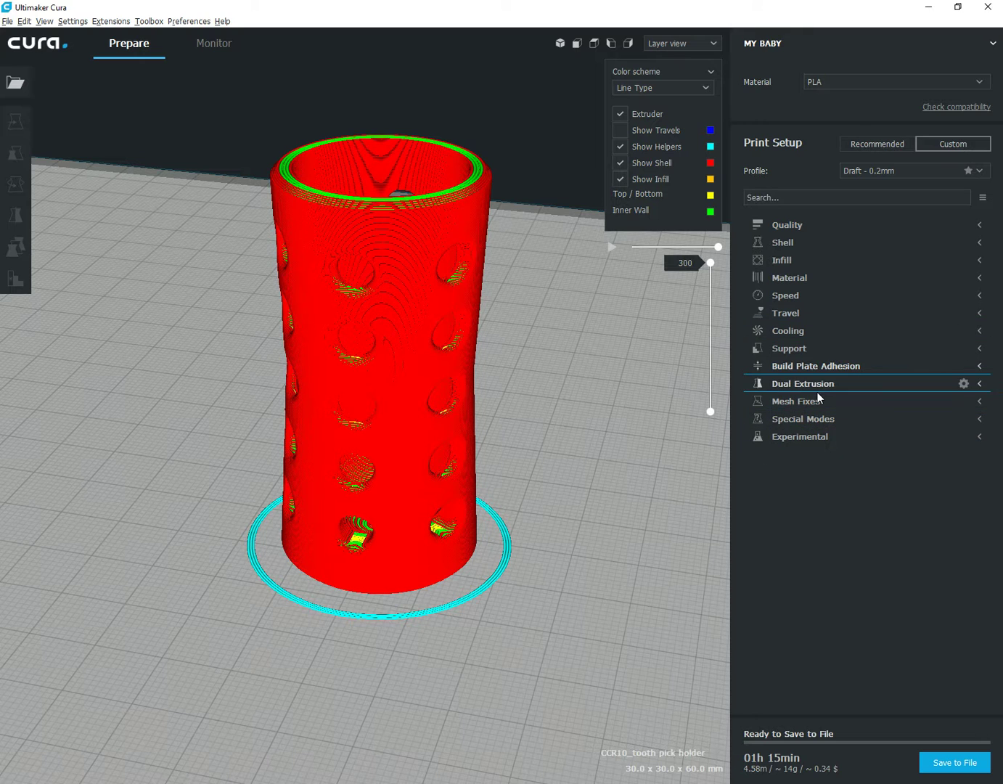
{"action": "scroll", "coordinate": [504, 457], "scroll_direction": "up", "scroll_amount": 3}
{"action": "scroll", "coordinate": [578, 614], "scroll_direction": "down", "scroll_amount": 4}
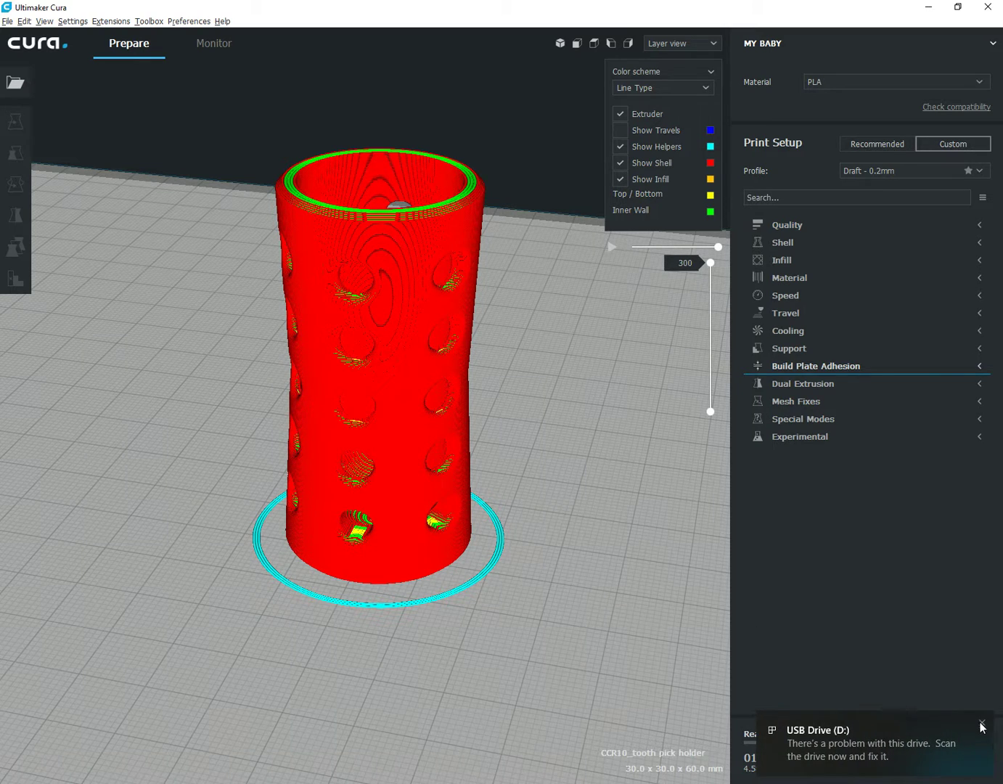
Step: Dismiss the USB drive notification and remove the CCR10_ prefix from the print job name, leaving "tooth pick holder"
{"action": "left_click", "coordinate": [981, 725]}
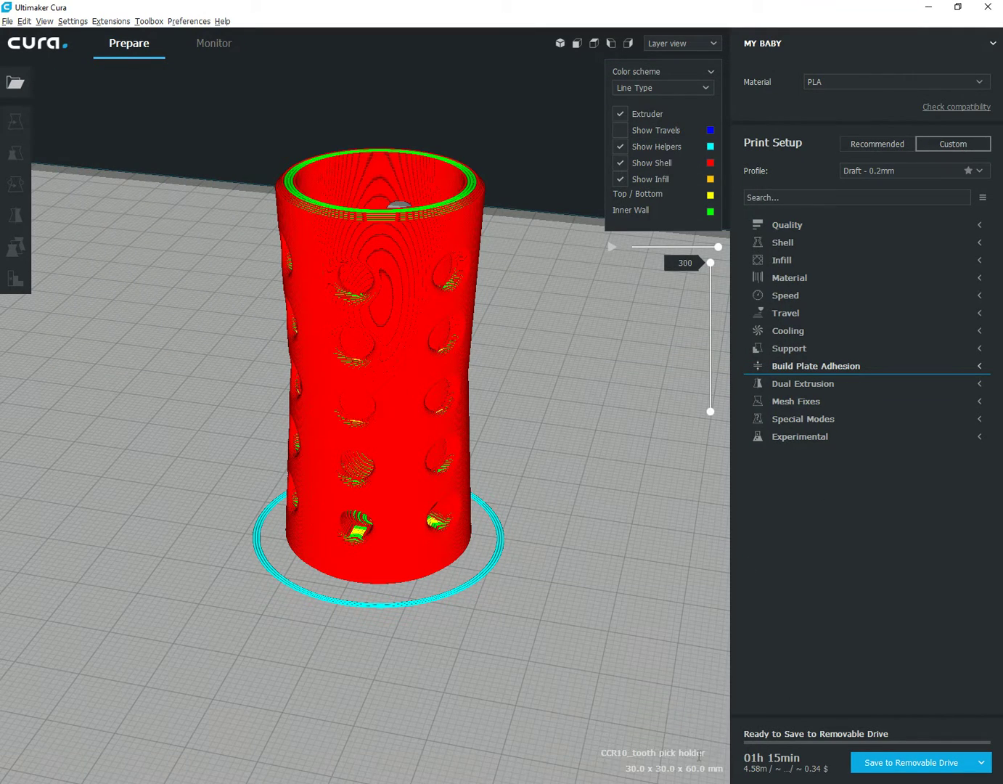
{"action": "left_click_drag", "start_coordinate": [633, 753], "coordinate": [568, 747]}
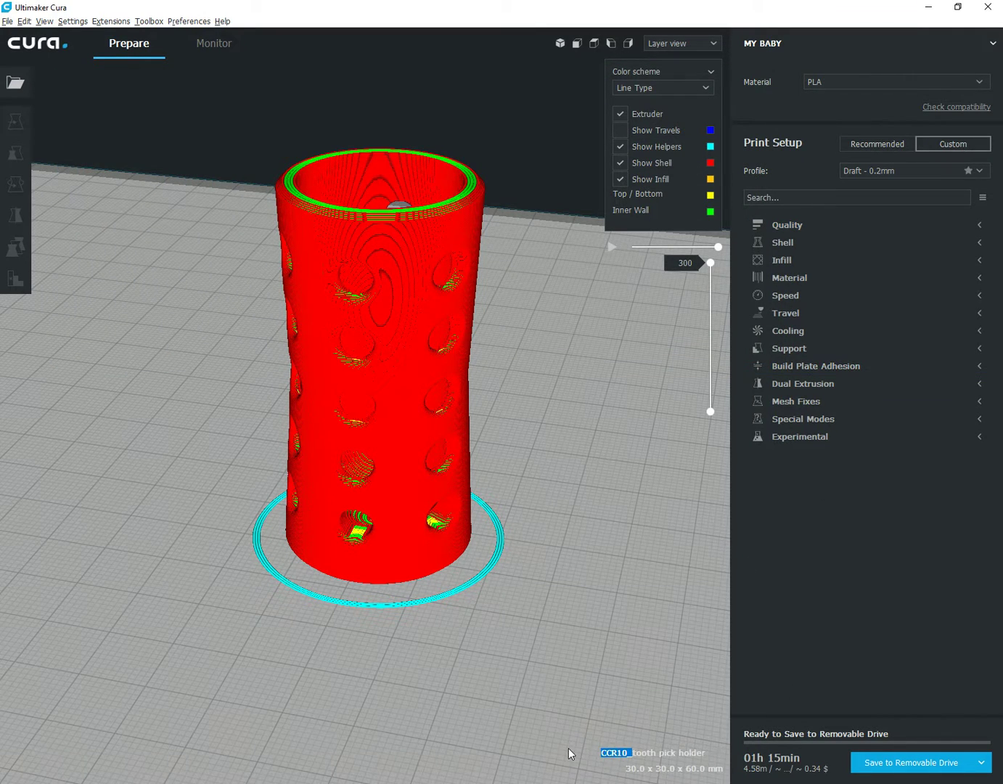
{"action": "key", "text": "BackSpace"}
Step: Save the sliced holder to the removable drive (D:), eject the drive, and dismiss the removal message
{"action": "left_click", "coordinate": [982, 762]}
{"action": "left_click", "coordinate": [955, 765]}
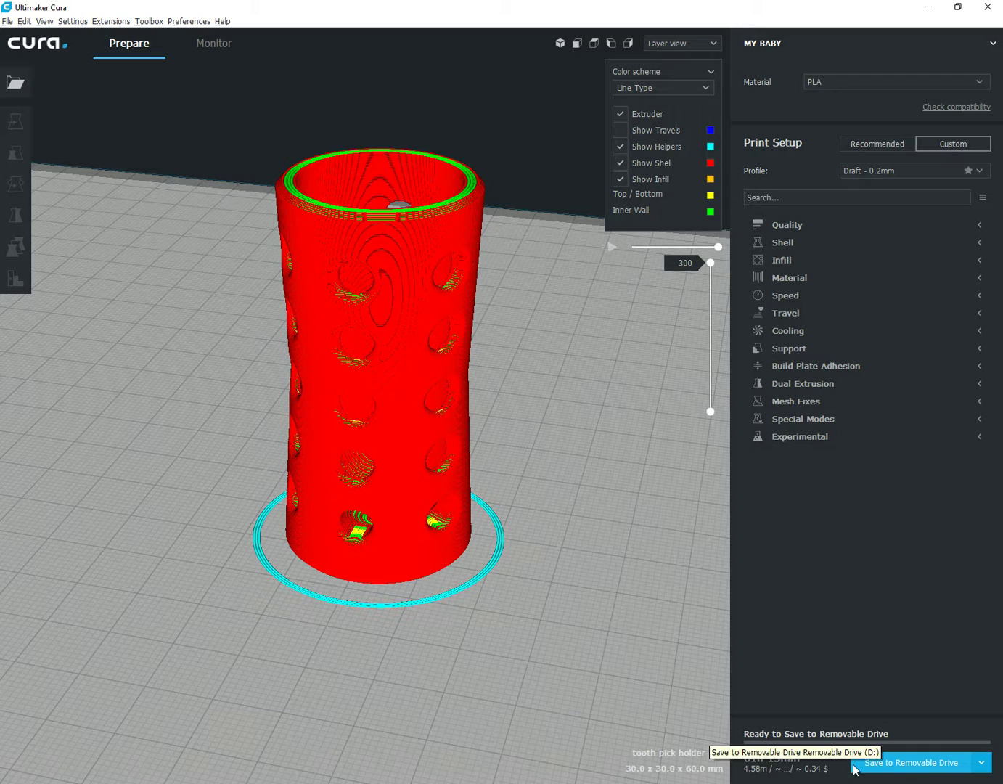
{"action": "mouse_move", "coordinate": [786, 775]}
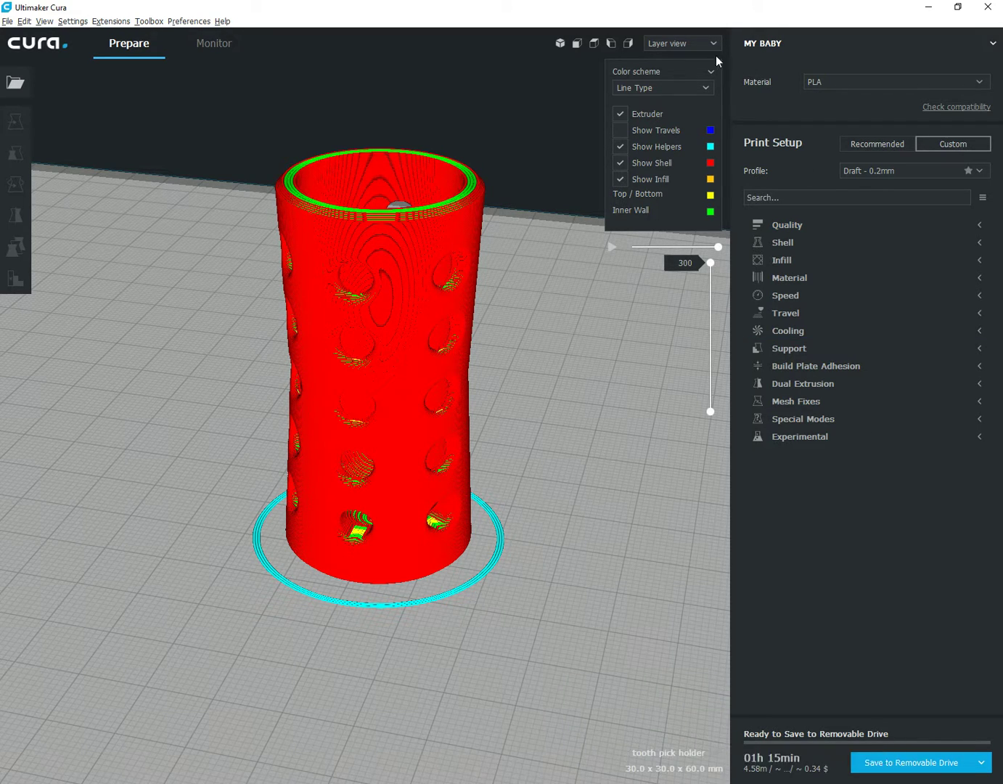
{"action": "left_click", "coordinate": [909, 768]}
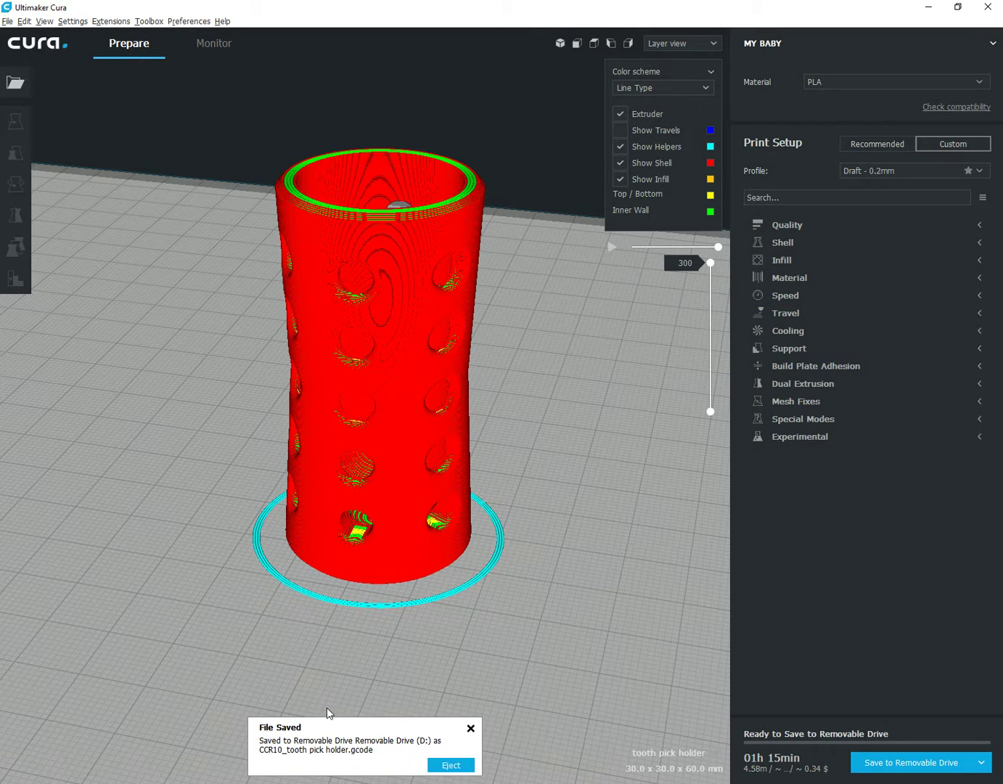
{"action": "left_click", "coordinate": [468, 767]}
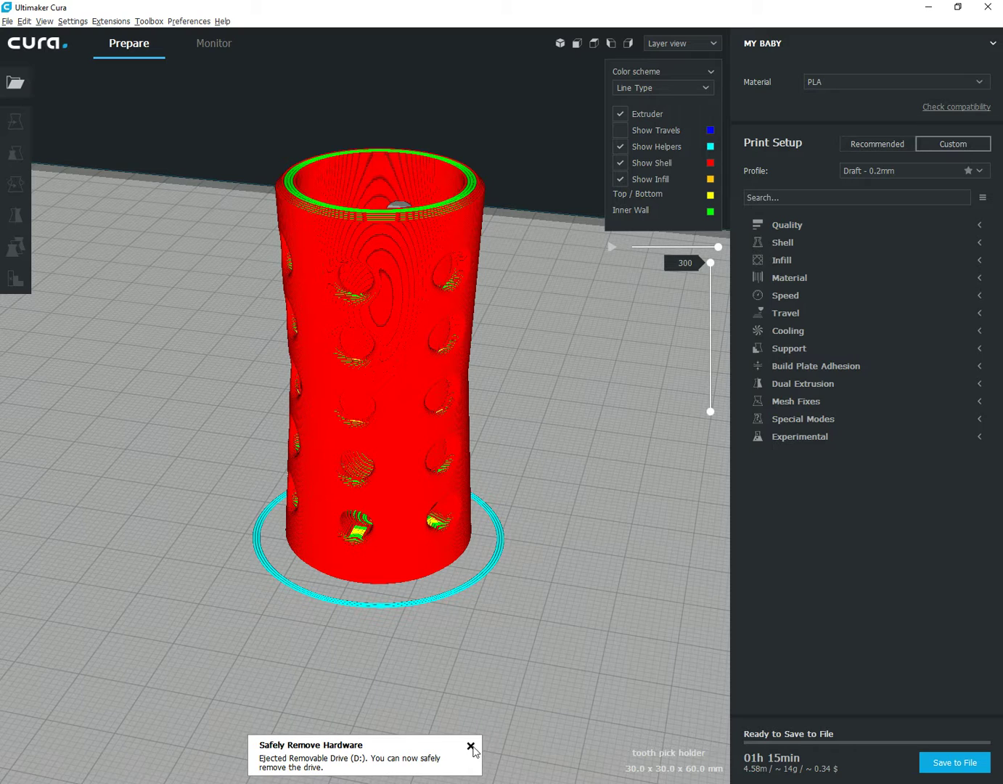
{"action": "left_click", "coordinate": [472, 746]}
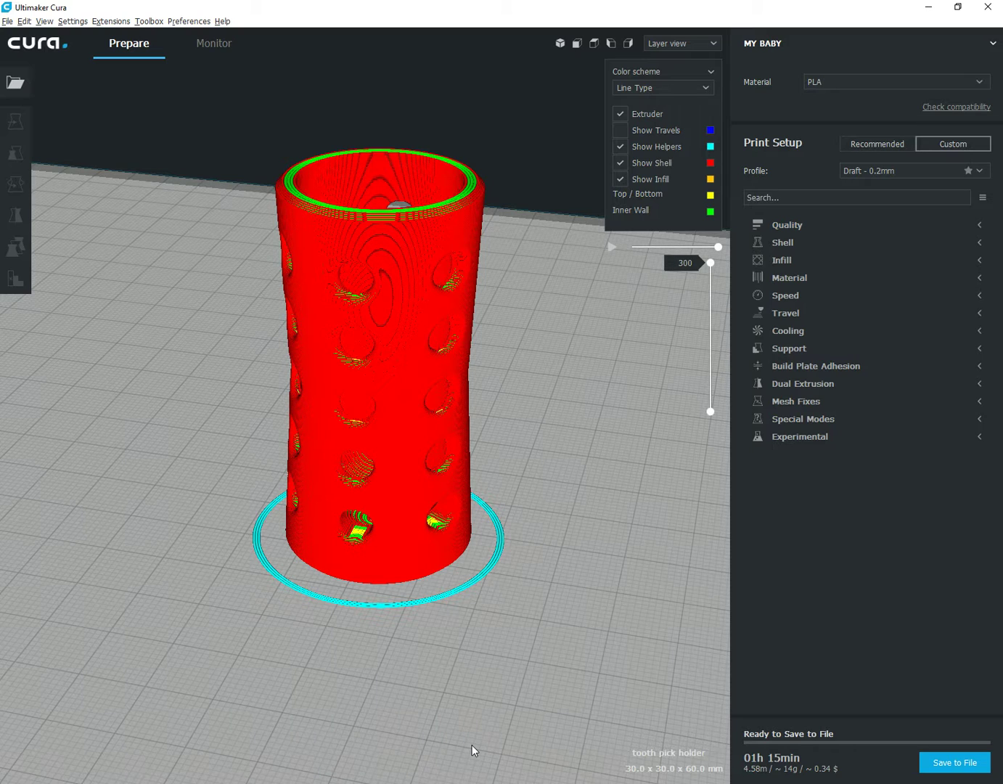